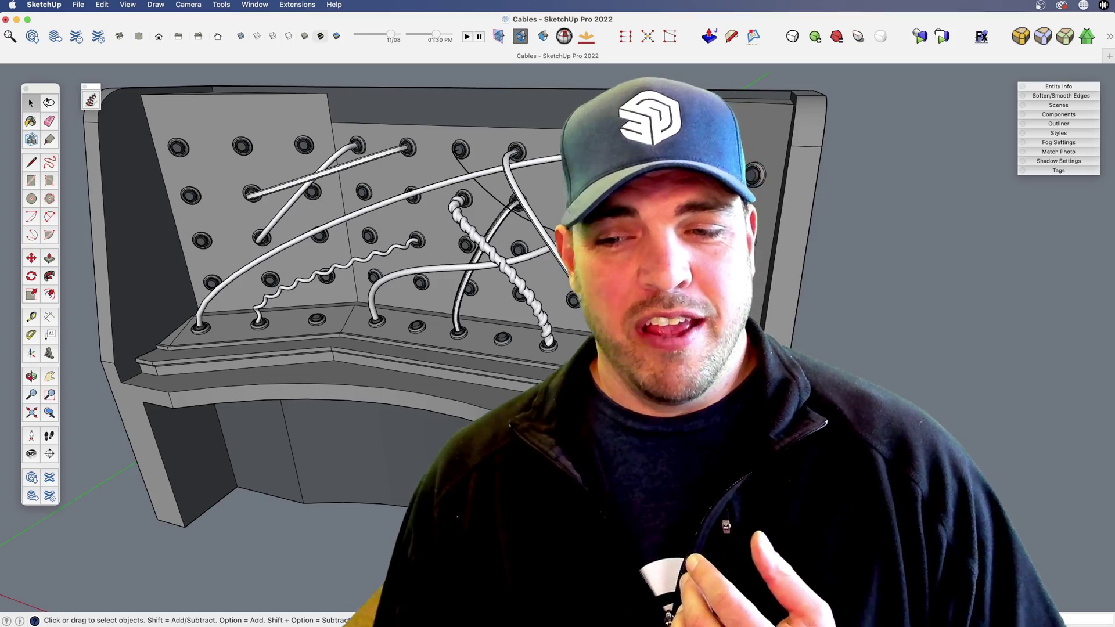
# Orbit and zoom around the cable panel until the cabinet's outer side face is in view.
pyautogui.moveTo(453, 407); pyautogui.dragTo(500, 412, button='middle')
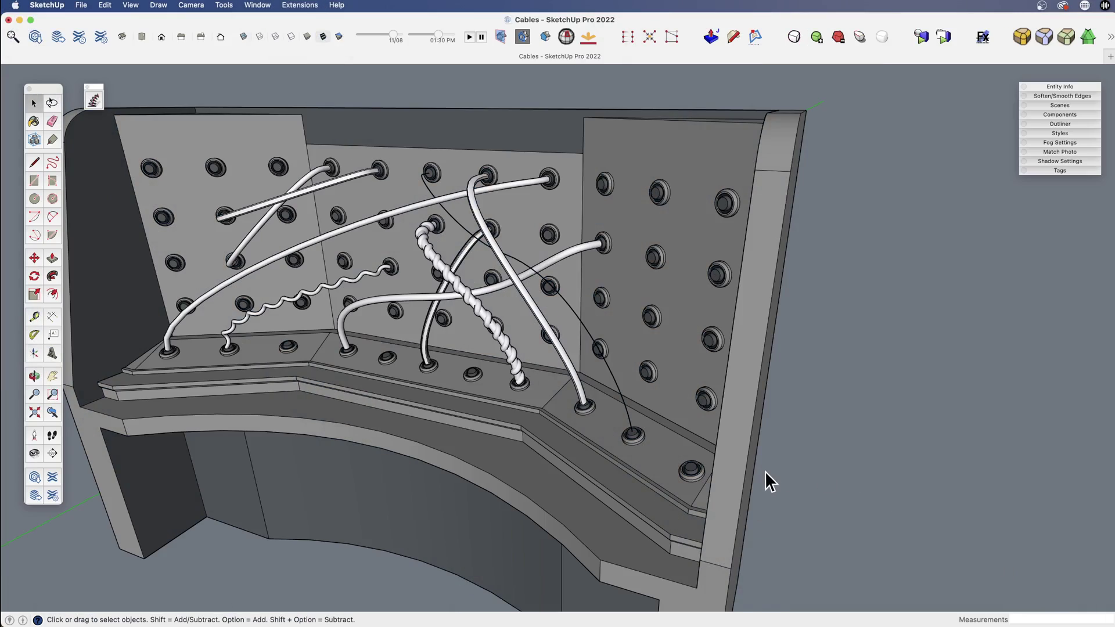
pyautogui.moveTo(645, 379); pyautogui.dragTo(663, 311, button='middle')
pyautogui.scroll(-3, 724, 392)
pyautogui.scroll(3, 661, 311)
pyautogui.moveTo(591, 319); pyautogui.dragTo(482, 353, button='middle')
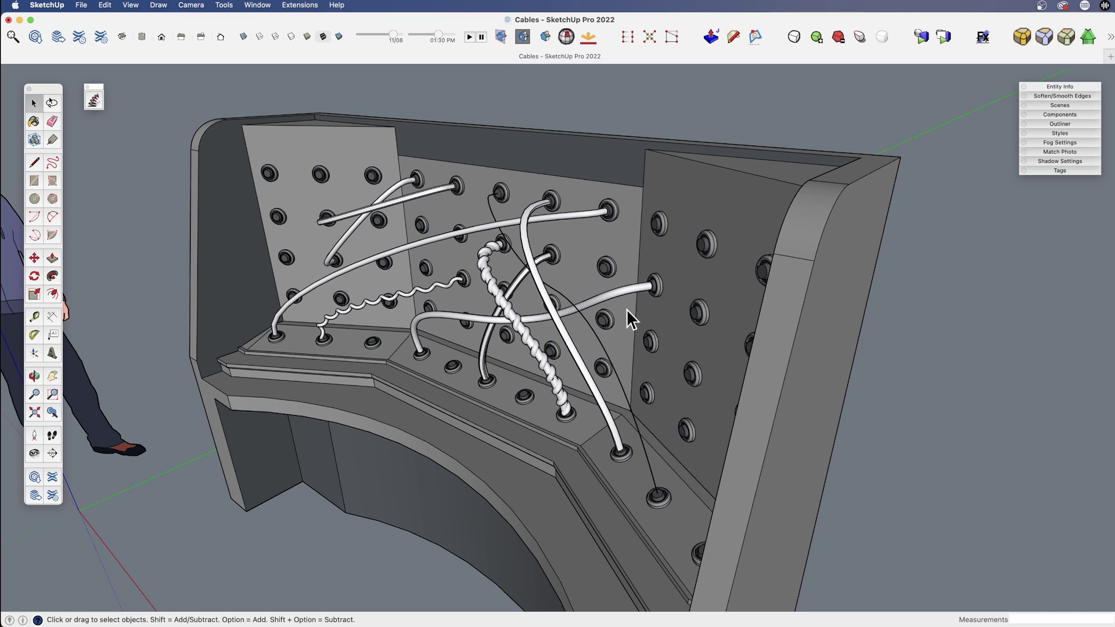
pyautogui.scroll(-3, 468, 293)
pyautogui.moveTo(465, 290); pyautogui.dragTo(571, 344, button='middle')
pyautogui.moveTo(565, 386); pyautogui.dragTo(514, 349, button='middle')
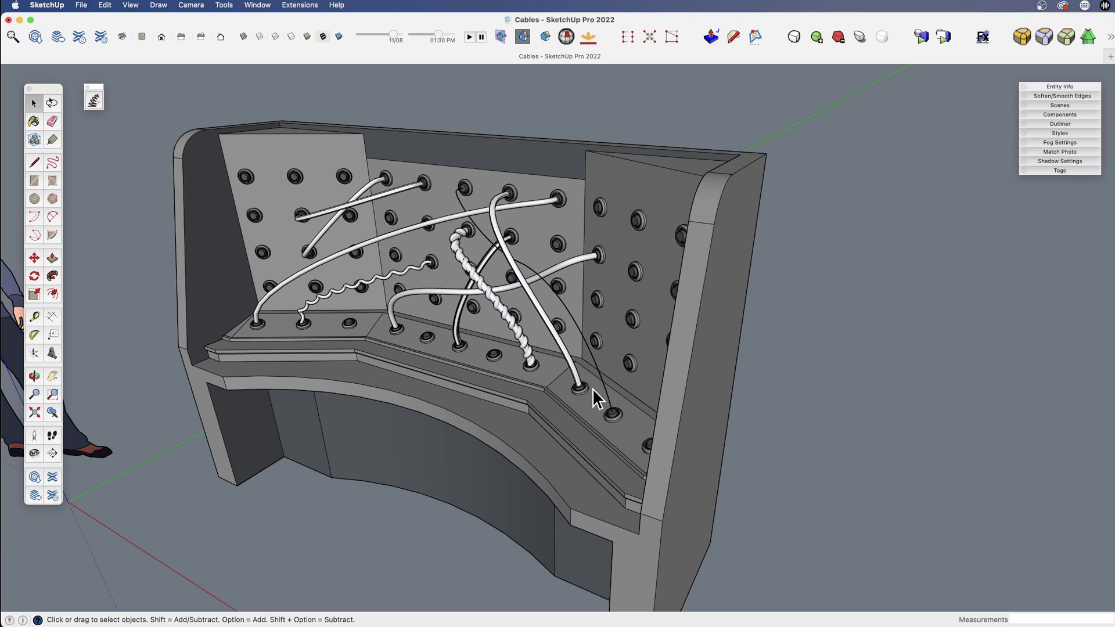
pyautogui.moveTo(786, 434); pyautogui.dragTo(565, 352, button='middle')
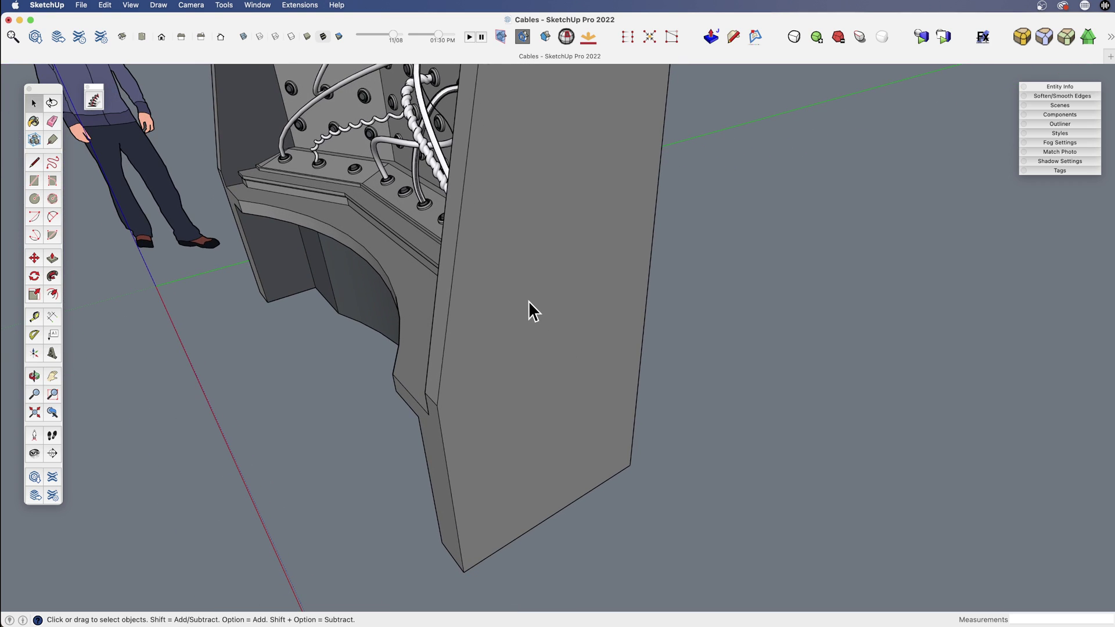
# Draw a half-circle 2-point arc on the cabinet side with a small circle at its end.
pyautogui.press('a')
pyautogui.click(498, 365)
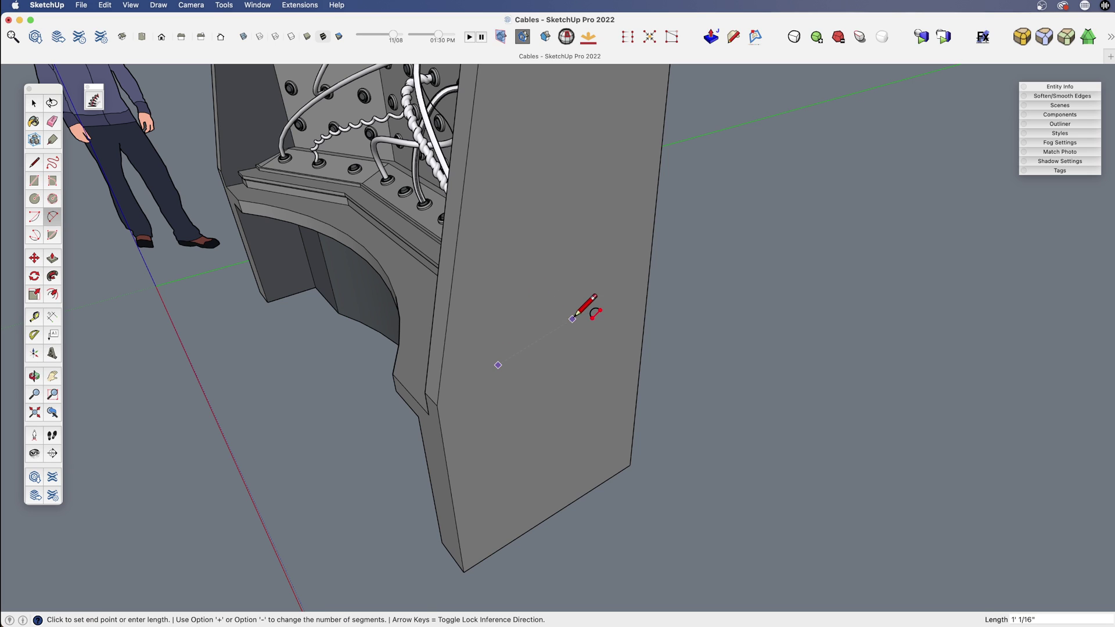
pyautogui.click(623, 307)
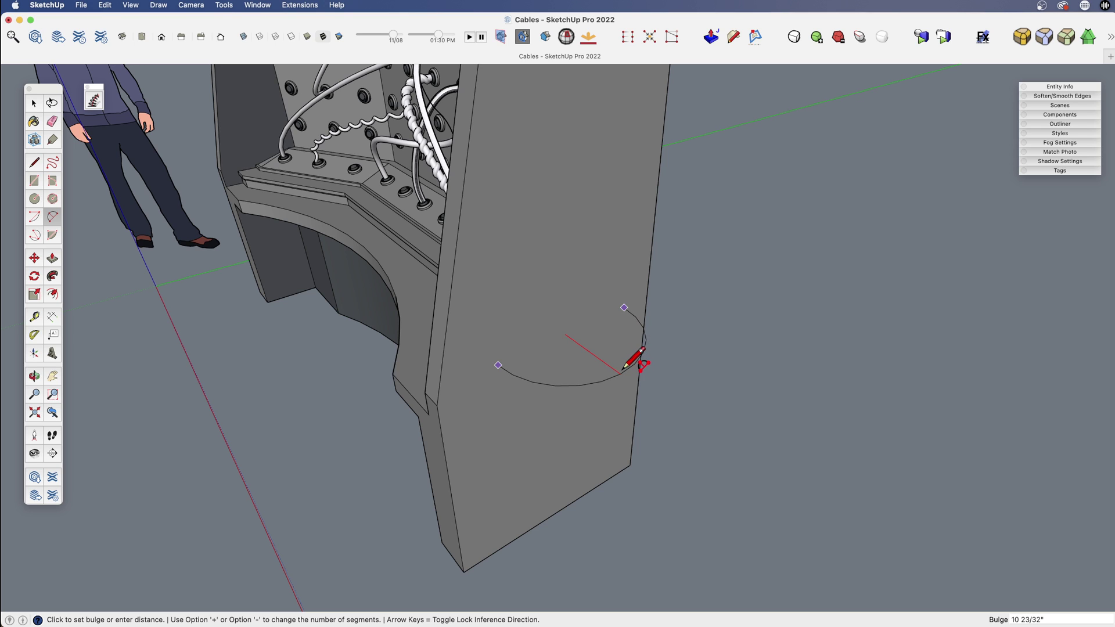
pyautogui.click(641, 363)
pyautogui.scroll(5, 517, 368)
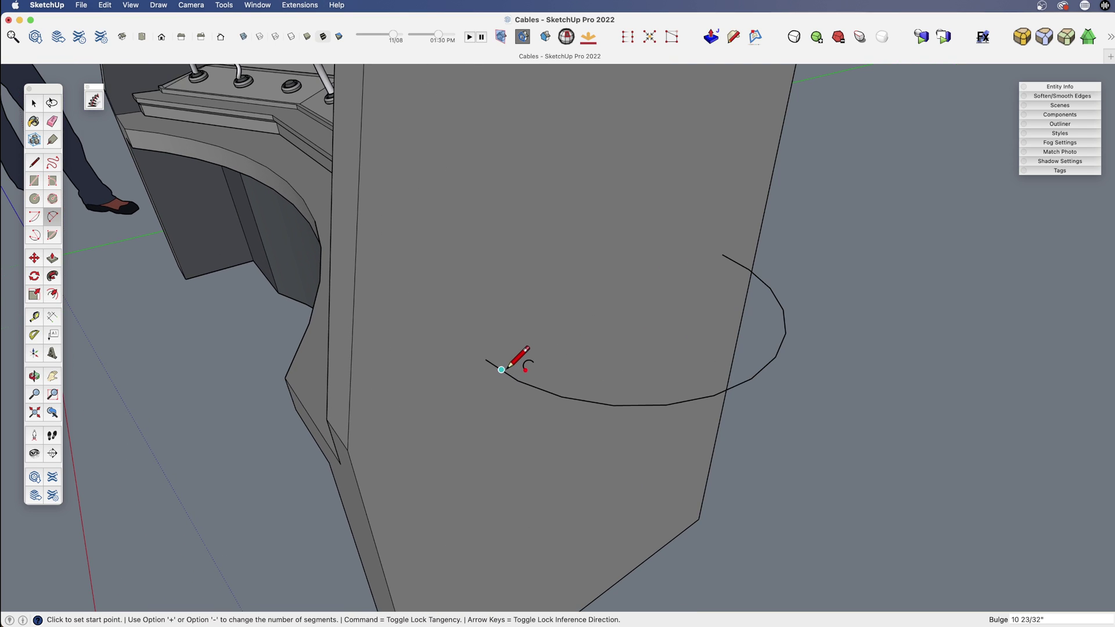
pyautogui.press('c')
pyautogui.click(482, 360)
pyautogui.click(481, 343)
# Select the arc and sweep the small circle along it with Follow Me into a tube.
pyautogui.press('space')
pyautogui.scroll(-2, 470, 365)
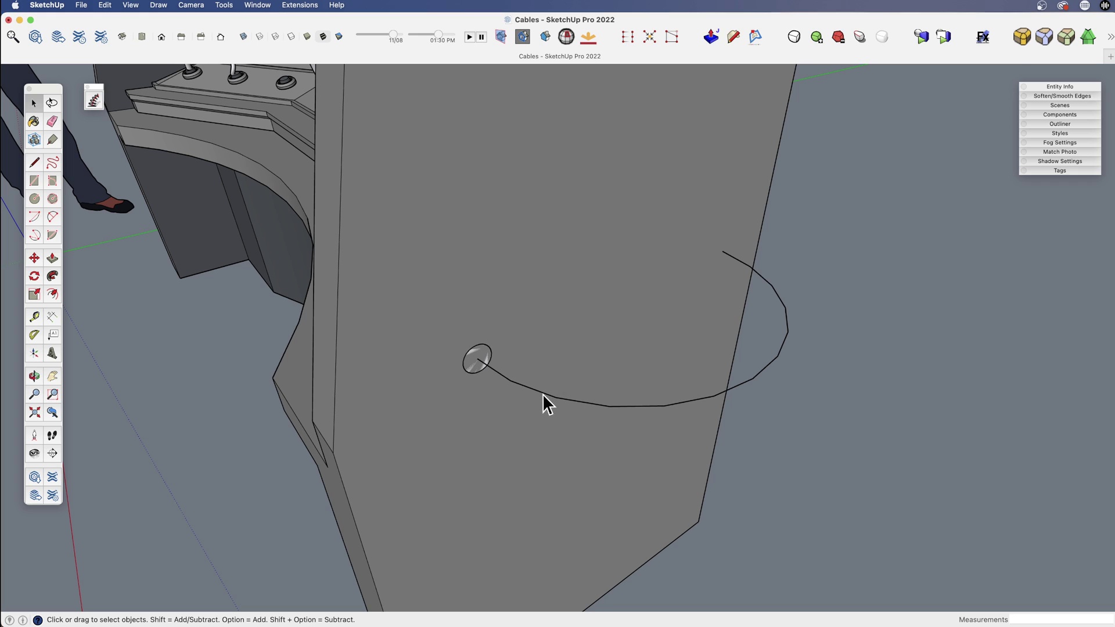
pyautogui.click(543, 394)
pyautogui.press('f')
pyautogui.click(478, 352)
pyautogui.moveTo(478, 352); pyautogui.dragTo(652, 366, button='middle')
# Inspect the new tube beside the pillar, then undo the Follow Me sweep, keeping the arc and circle.
pyautogui.press('space')
pyautogui.scroll(3, 505, 380)
pyautogui.moveTo(500, 378); pyautogui.dragTo(644, 320, button='middle')
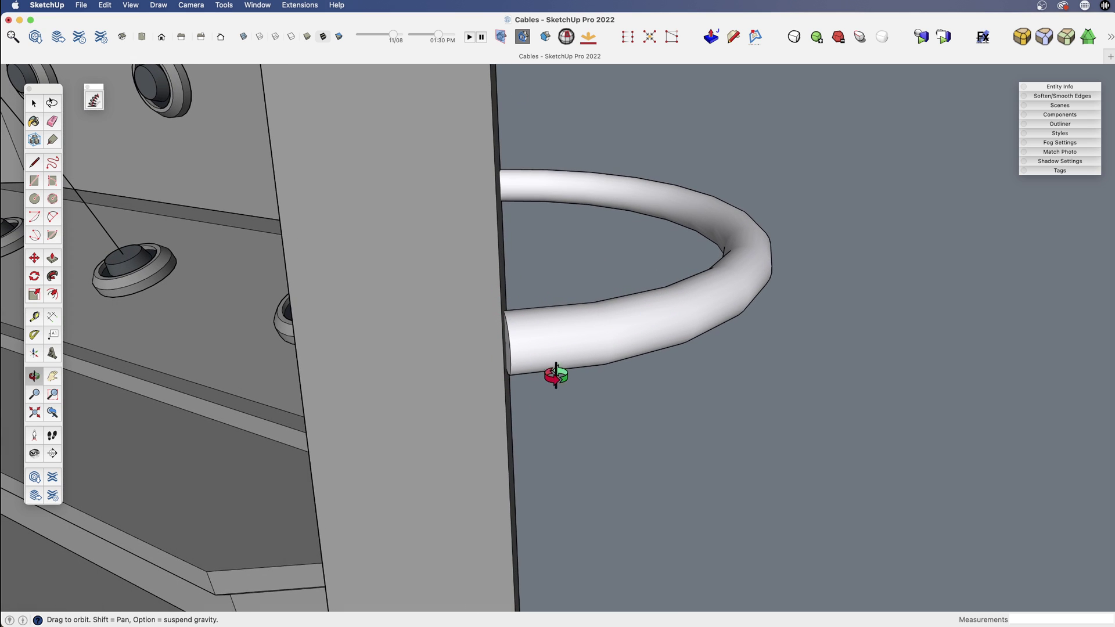
pyautogui.moveTo(600, 313); pyautogui.dragTo(496, 356)
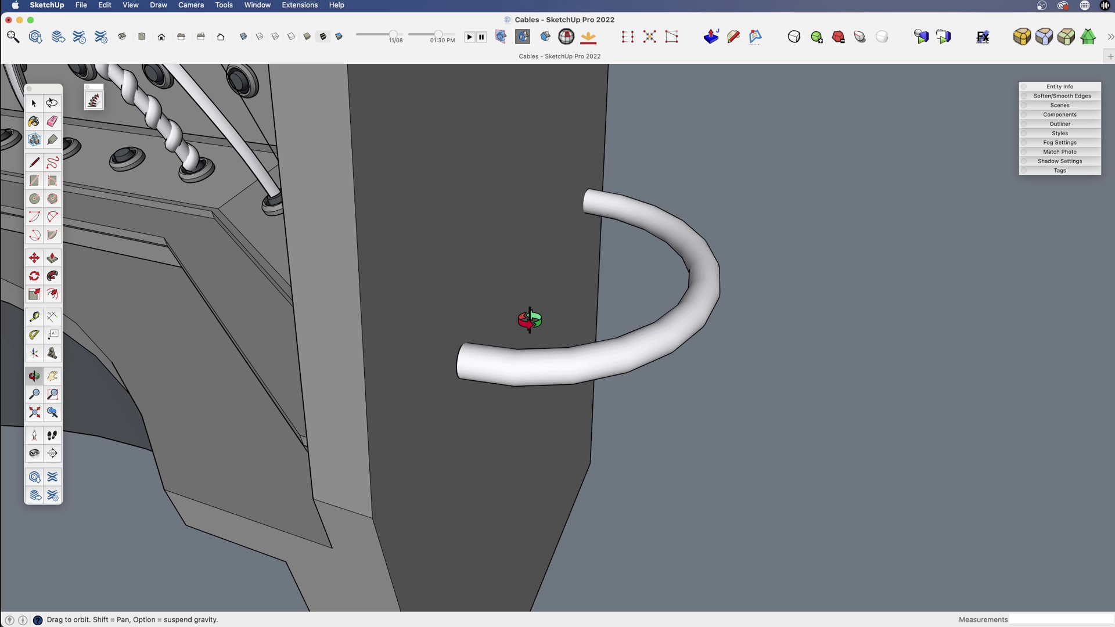
pyautogui.moveTo(531, 326); pyautogui.dragTo(525, 326)
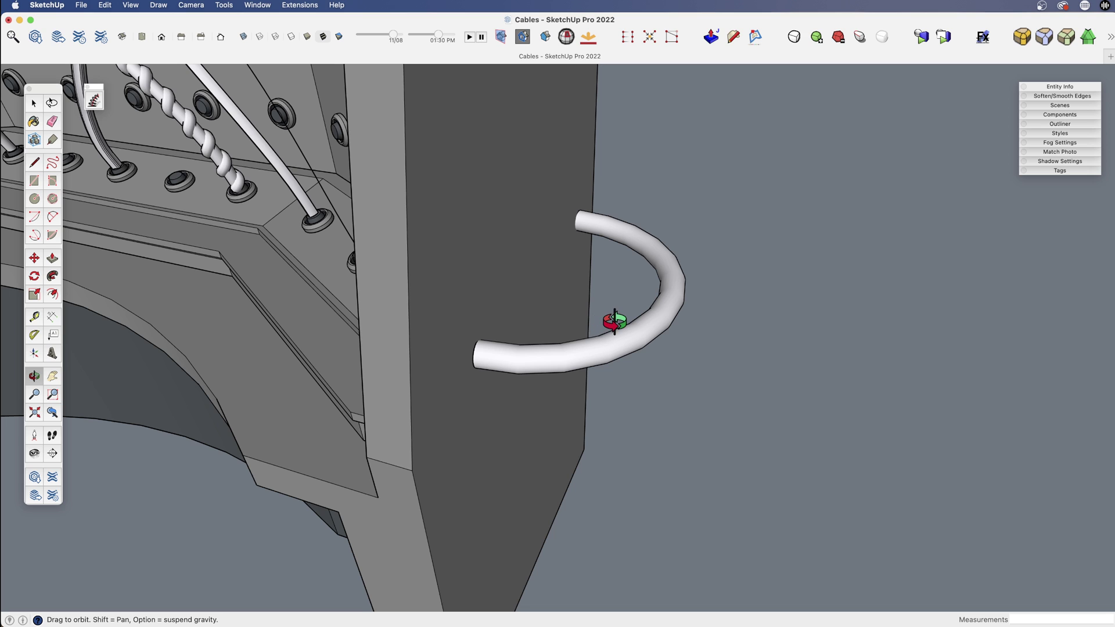
pyautogui.press('super+z')
pyautogui.press('space')
pyautogui.moveTo(490, 366); pyautogui.dragTo(534, 321, button='middle')
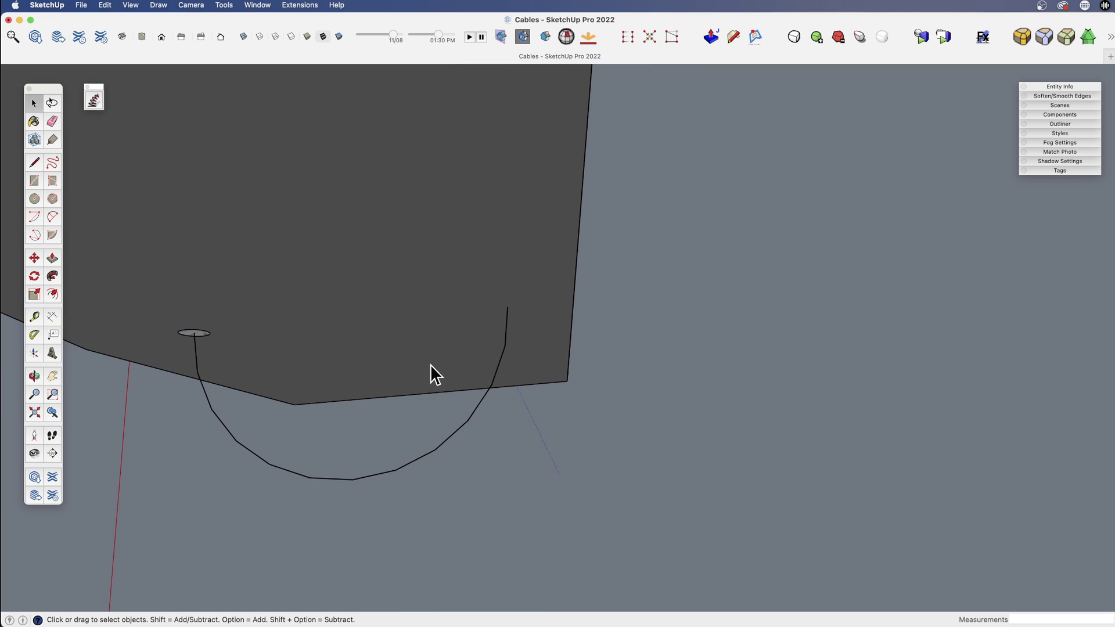
pyautogui.moveTo(427, 366); pyautogui.dragTo(747, 225, button='middle')
# Select only the arc path and move it so it starts at the circle's centre.
pyautogui.keyDown('shift'); pyautogui.moveTo(516, 391); pyautogui.dragTo(577, 344, button='middle'); pyautogui.keyUp('shift')
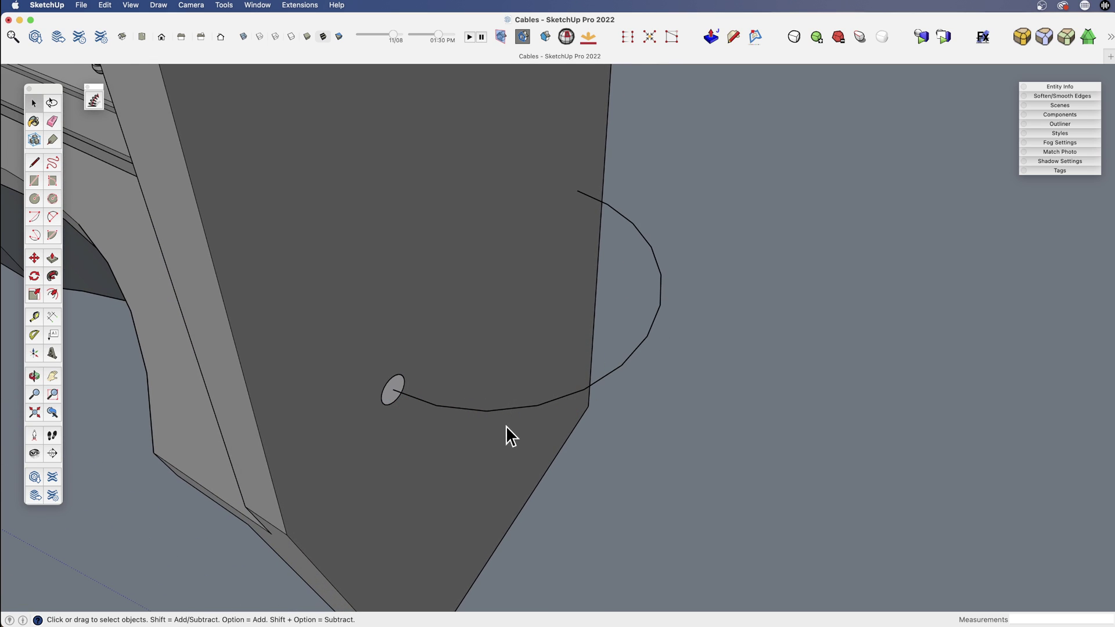
pyautogui.press('super+a')
pyautogui.click(627, 361)
pyautogui.press('m')
pyautogui.click(633, 353)
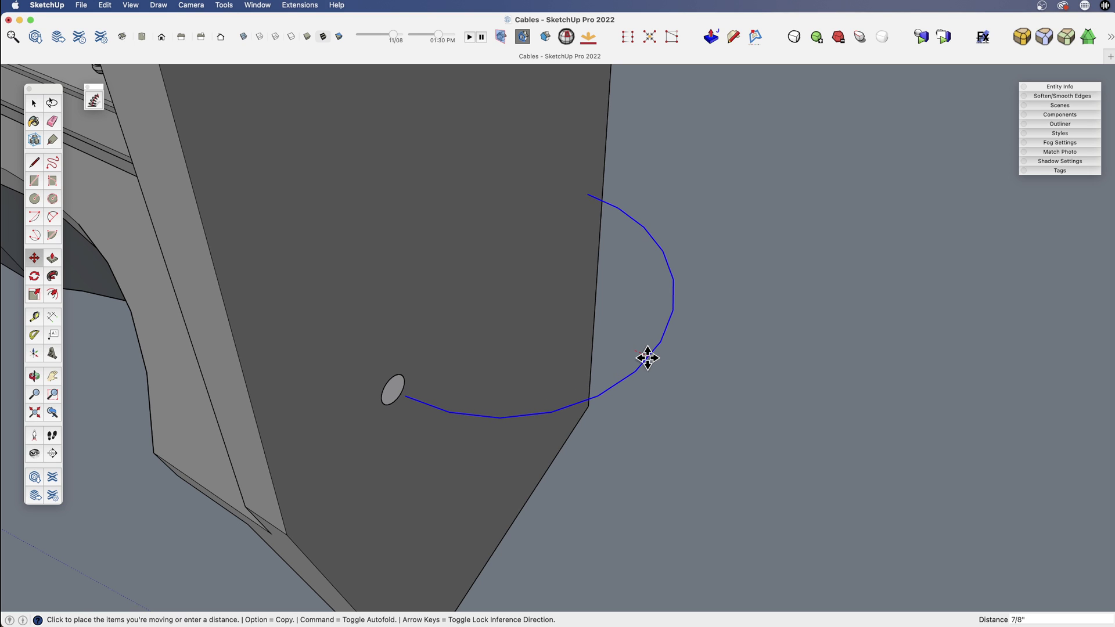
pyautogui.click(645, 357)
# Draw a short straight edge extending the arc path from its upper end.
pyautogui.press('l')
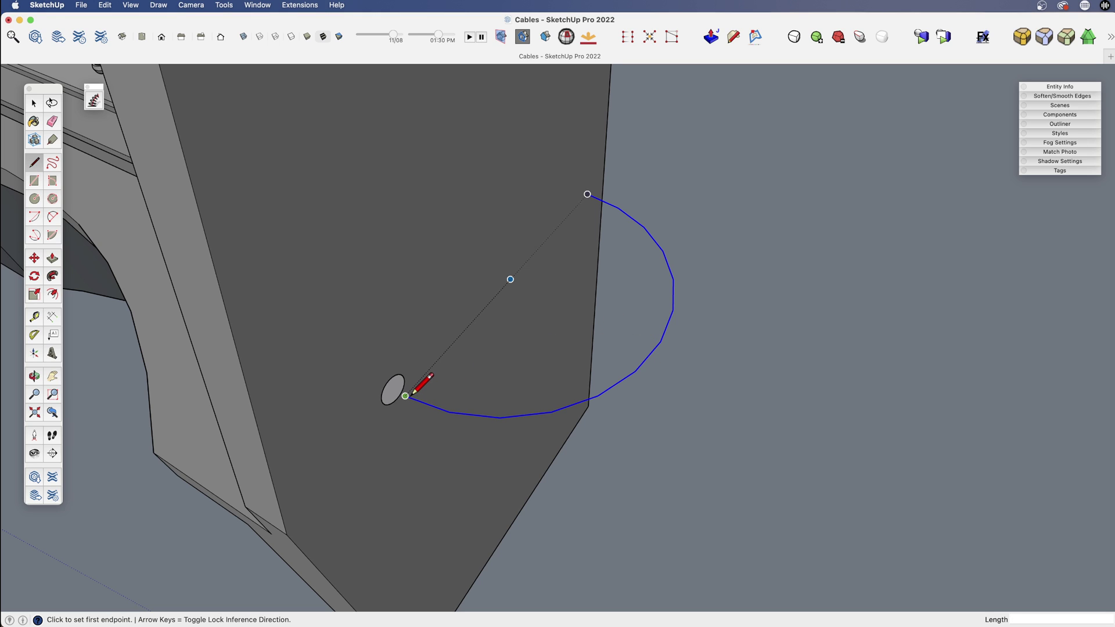
pyautogui.click(406, 396)
pyautogui.scroll(3, 393, 386)
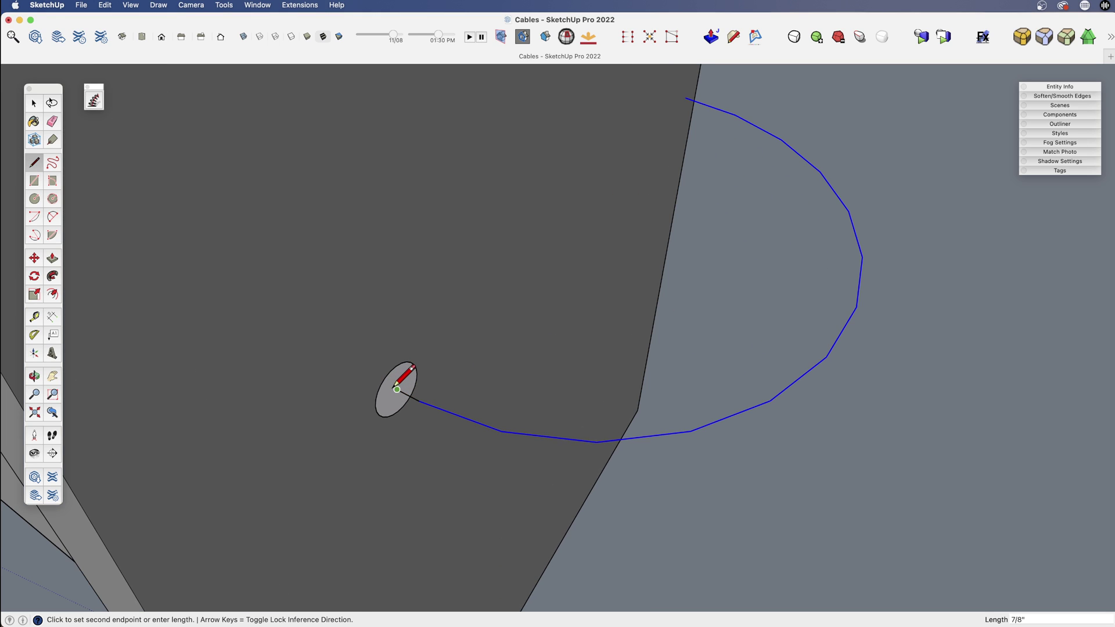
pyautogui.press('Escape')
pyautogui.scroll(-3, 398, 388)
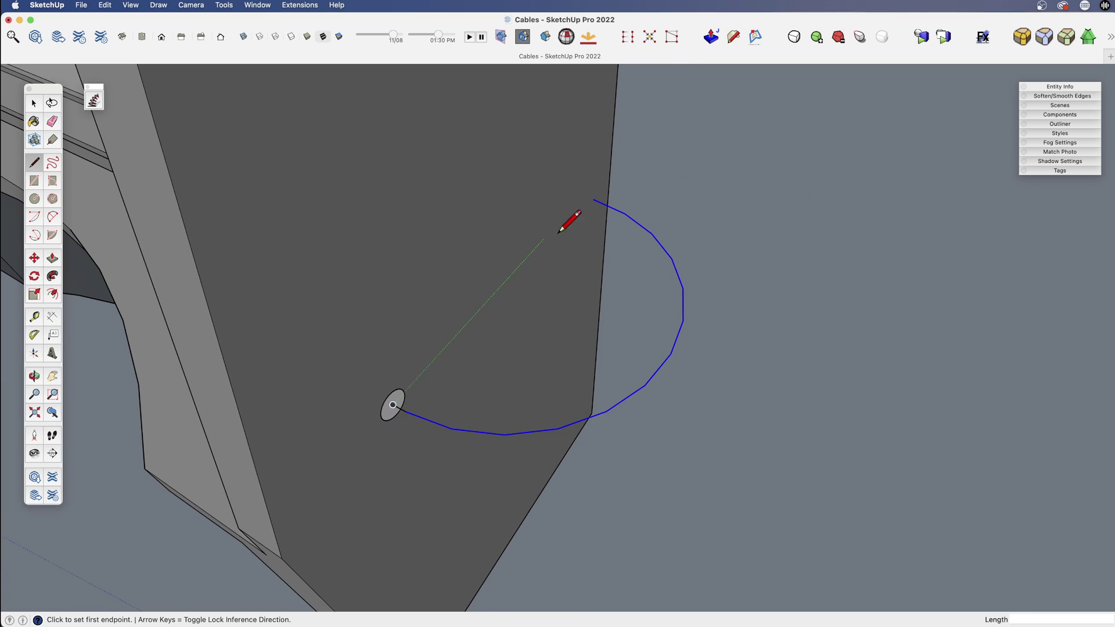
pyautogui.click(593, 199)
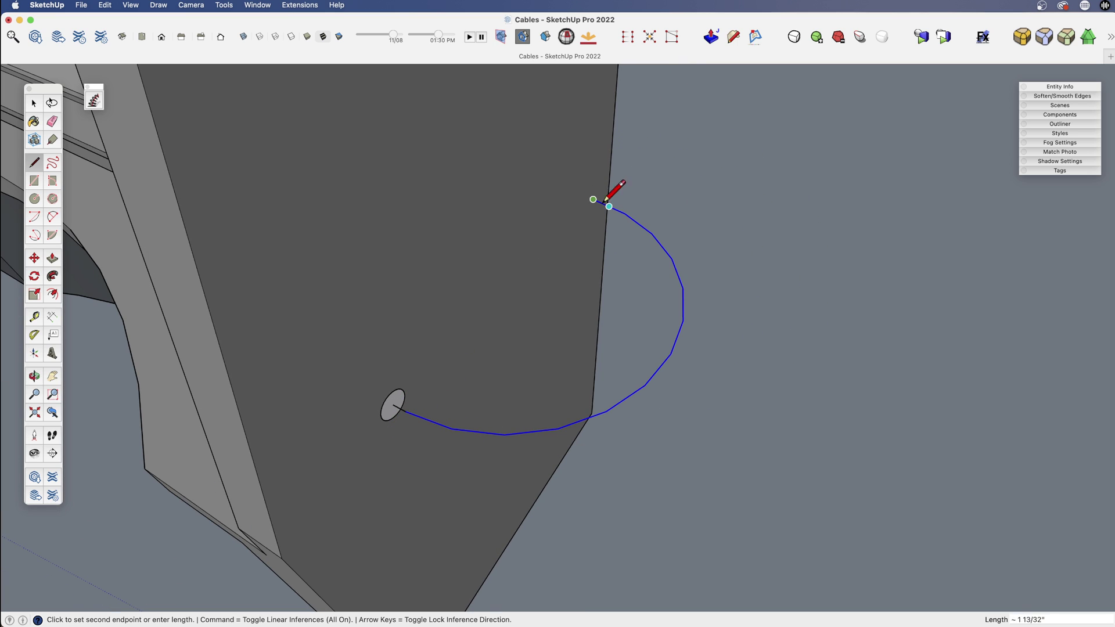
pyautogui.click(583, 196)
pyautogui.press('space')
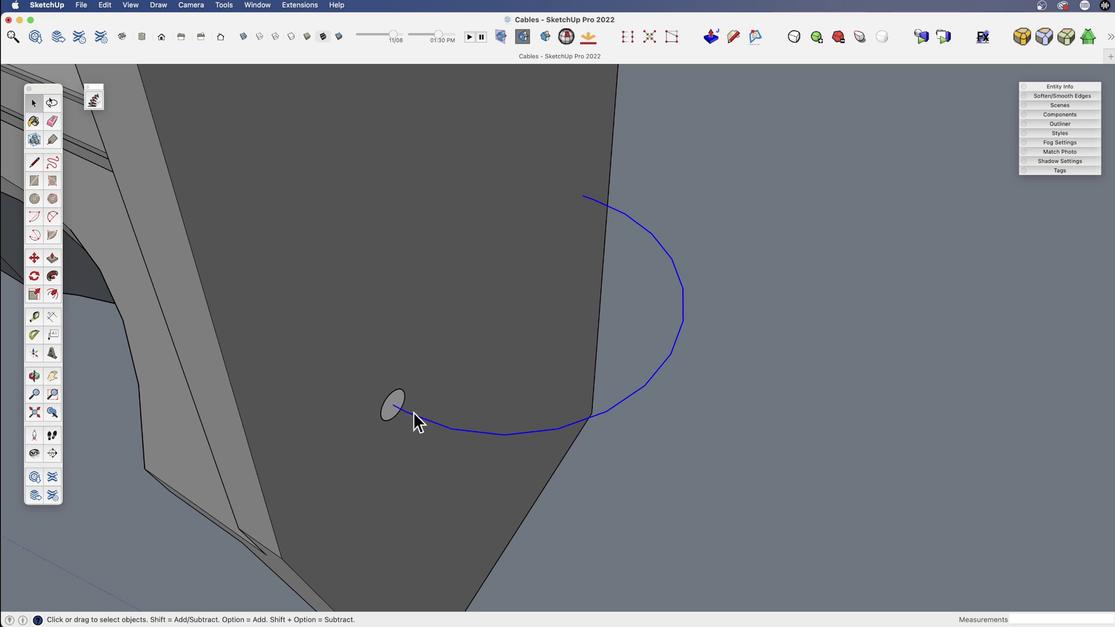
# Follow Me the small circle along the lengthened arc path to form the curved side tube.
pyautogui.press('f')
pyautogui.click(389, 414)
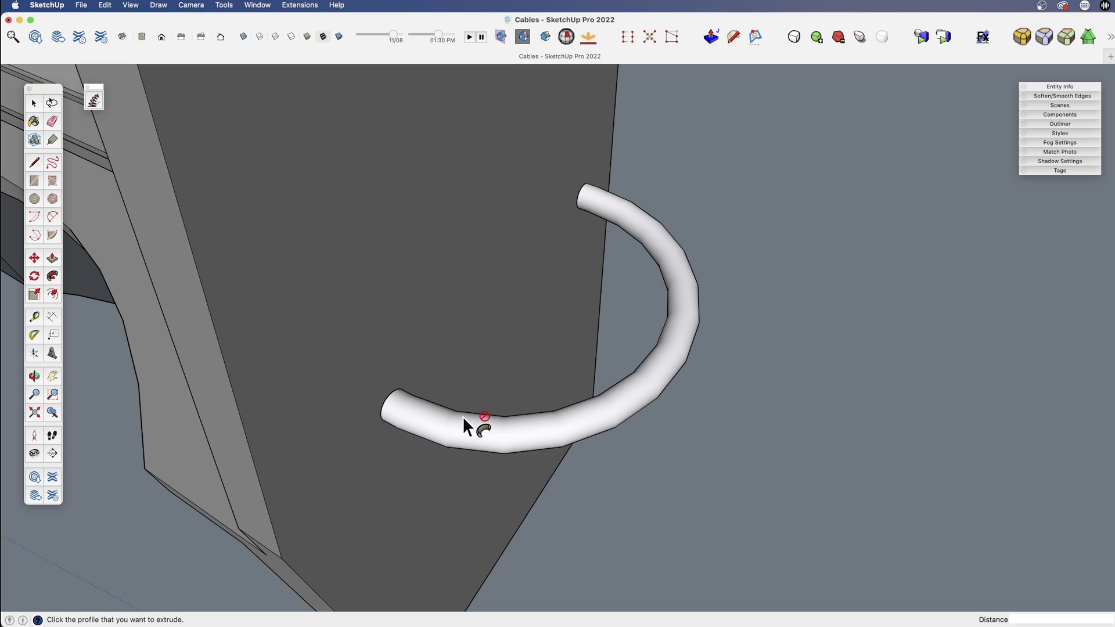
pyautogui.moveTo(465, 423); pyautogui.dragTo(469, 396, button='middle')
pyautogui.scroll(6, 469, 396)
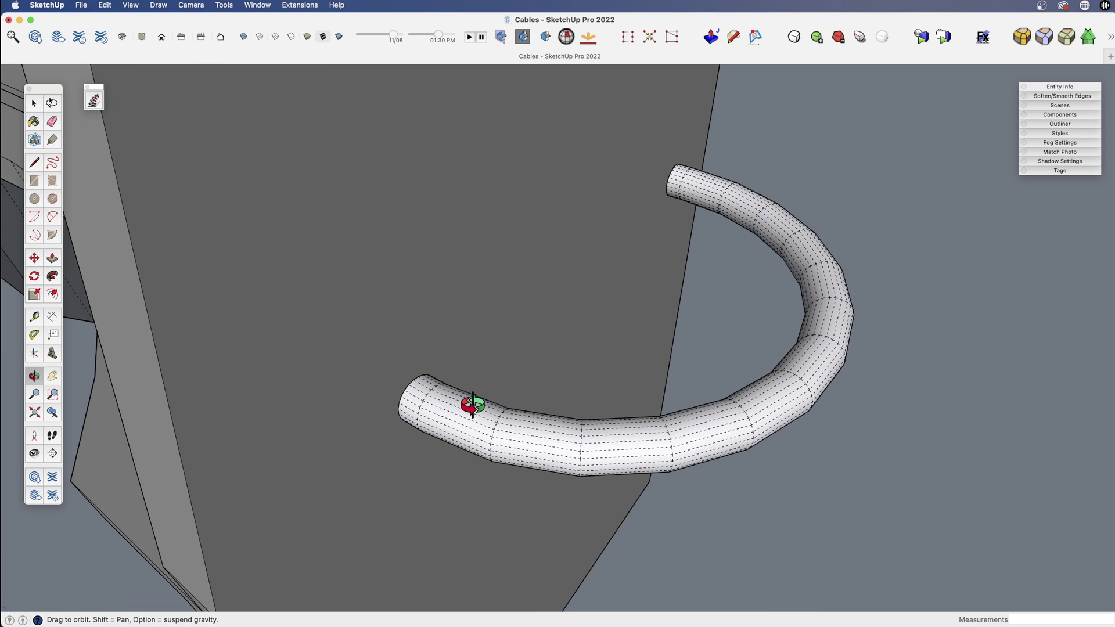
pyautogui.press('space')
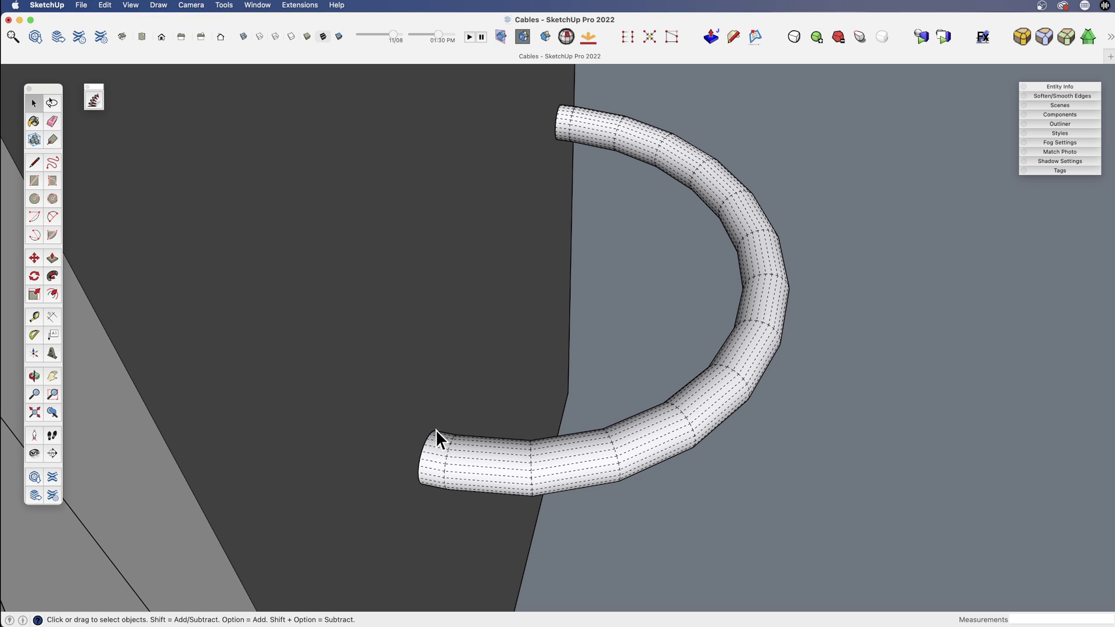
pyautogui.keyDown('shift'); pyautogui.moveTo(433, 455); pyautogui.dragTo(485, 347, button='middle'); pyautogui.keyUp('shift')
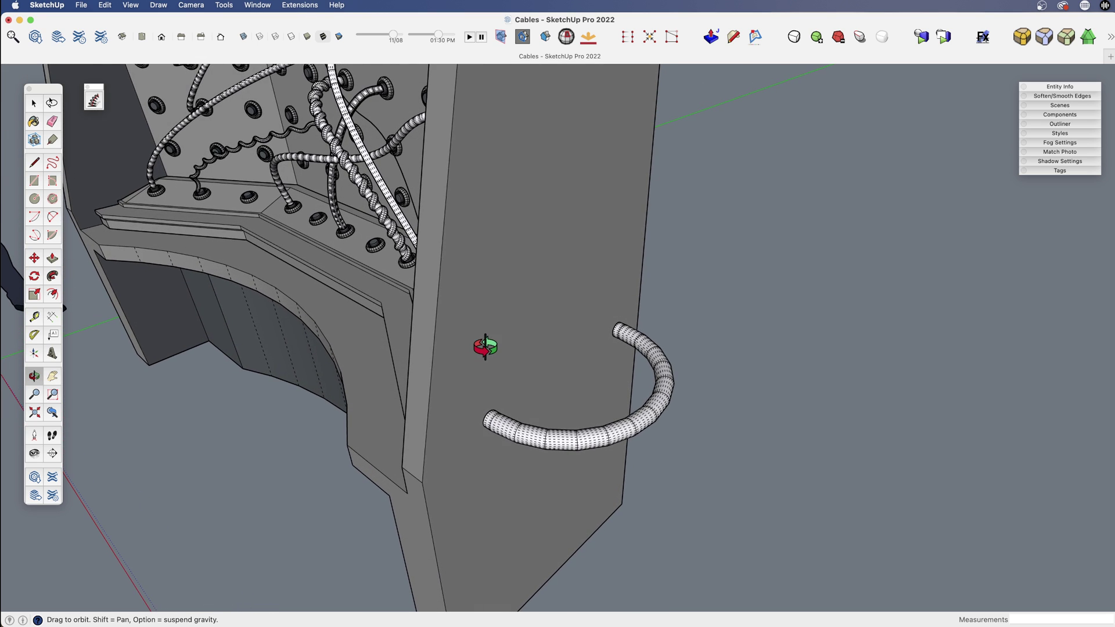
pyautogui.moveTo(565, 391); pyautogui.dragTo(663, 308, button='middle')
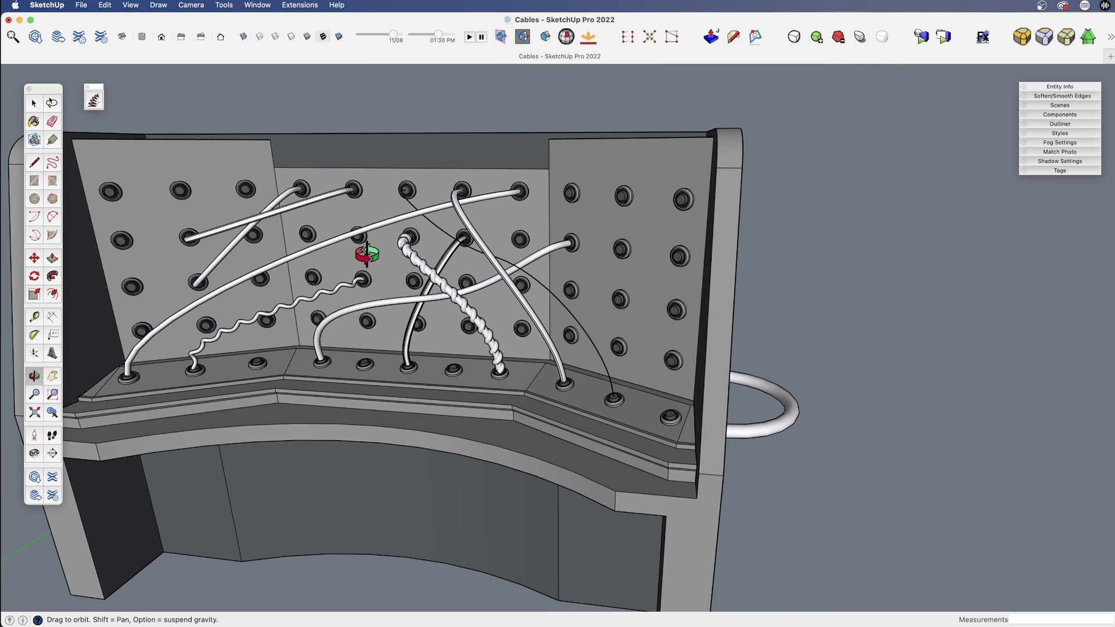
pyautogui.keyDown('shift'); pyautogui.moveTo(479, 287); pyautogui.dragTo(493, 331, button='middle'); pyautogui.keyUp('shift')
pyautogui.scroll(6, 602, 229)
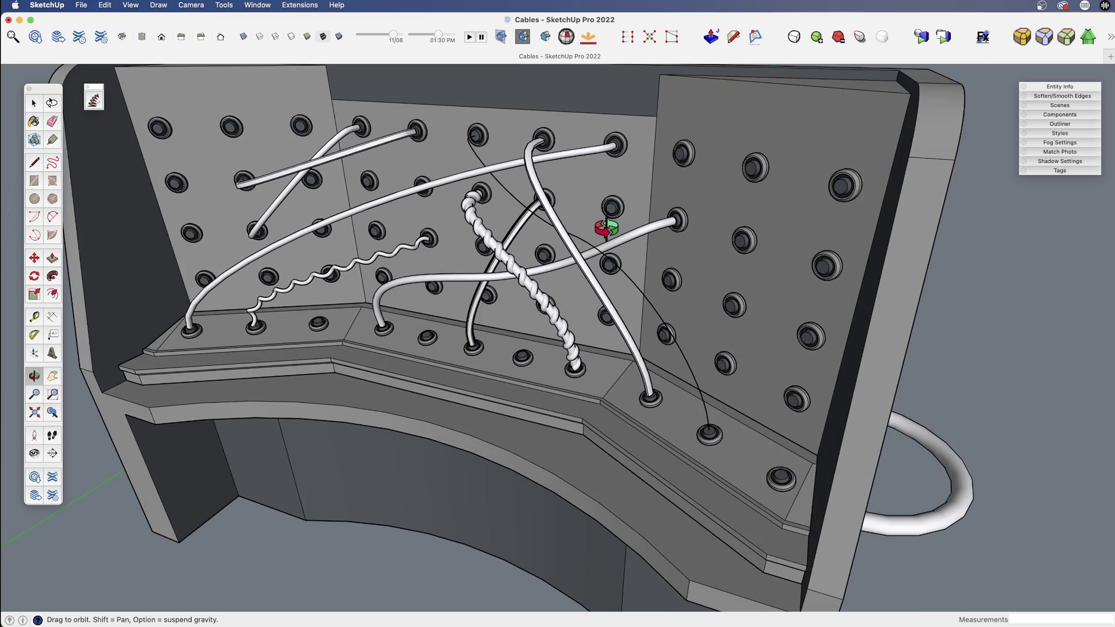
pyautogui.moveTo(552, 270); pyautogui.dragTo(560, 276, button='middle')
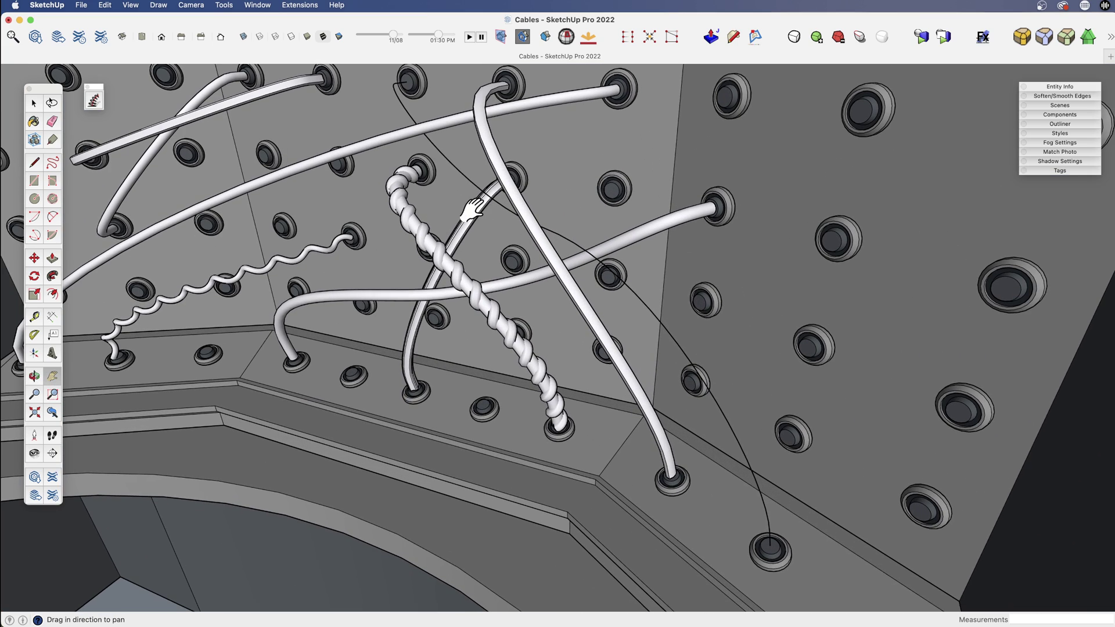
pyautogui.click(161, 6)
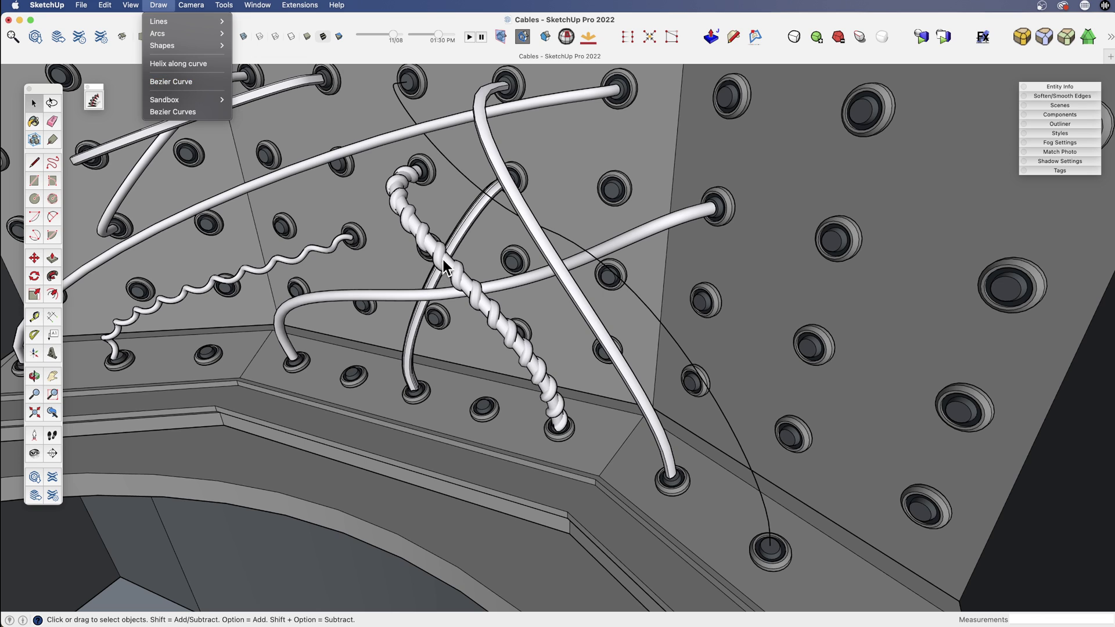
pyautogui.click(386, 242)
pyautogui.scroll(-5, 391, 248)
pyautogui.moveTo(390, 248)
pyautogui.mouseDown(button='middle')
pyautogui.moveTo(480, 241)
pyautogui.moveTo(461, 192)
pyautogui.moveTo(490, 179)
pyautogui.moveTo(480, 242)
pyautogui.moveTo(545, 249)
pyautogui.moveTo(523, 244)
pyautogui.mouseUp(button='middle')
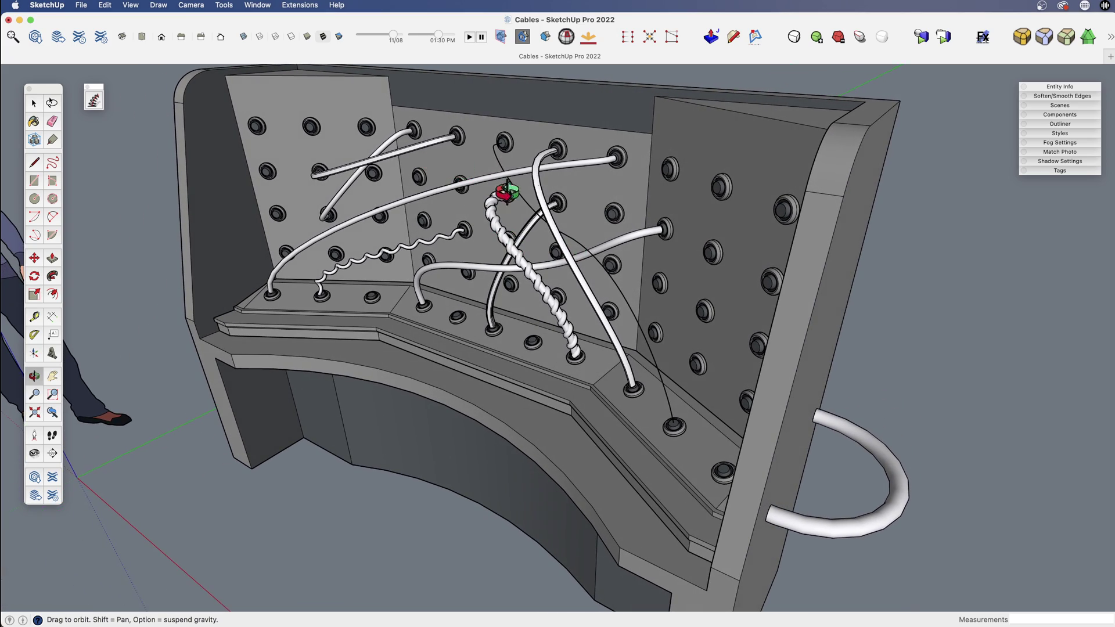
pyautogui.scroll(2, 615, 214)
pyautogui.scroll(2, 615, 214)
pyautogui.scroll(2, 607, 216)
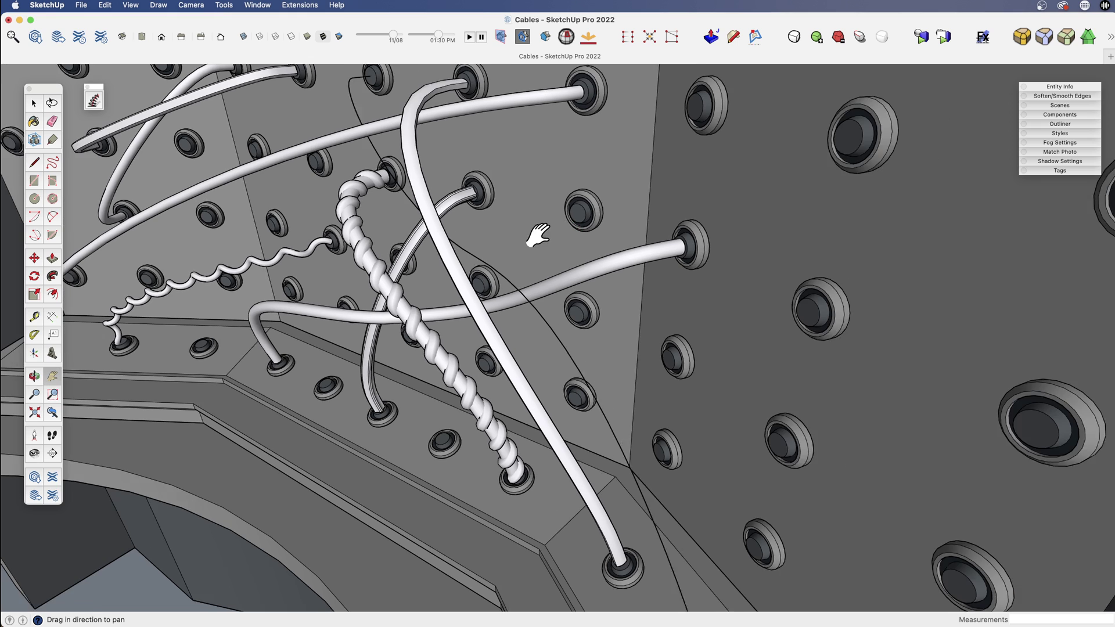
# Open the cable group and then the socket grommet component for editing on the right plate.
pyautogui.moveTo(537, 235); pyautogui.dragTo(567, 261, button='middle')
pyautogui.press('space')
pyautogui.click(572, 241)
pyautogui.doubleClick(574, 248)
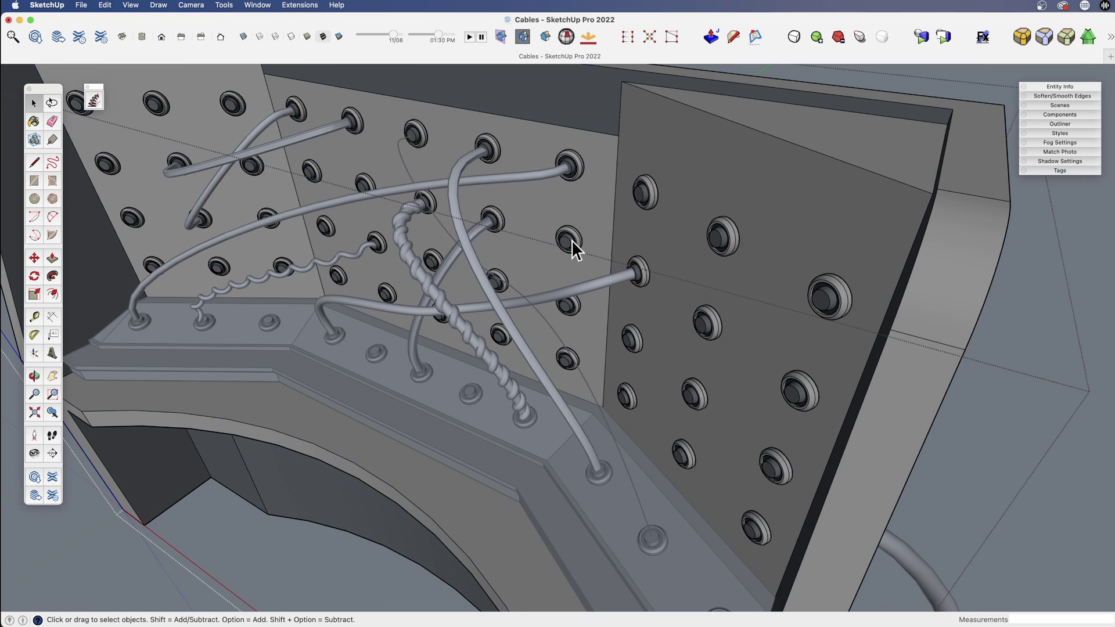
pyautogui.click(575, 248)
pyautogui.doubleClick(572, 249)
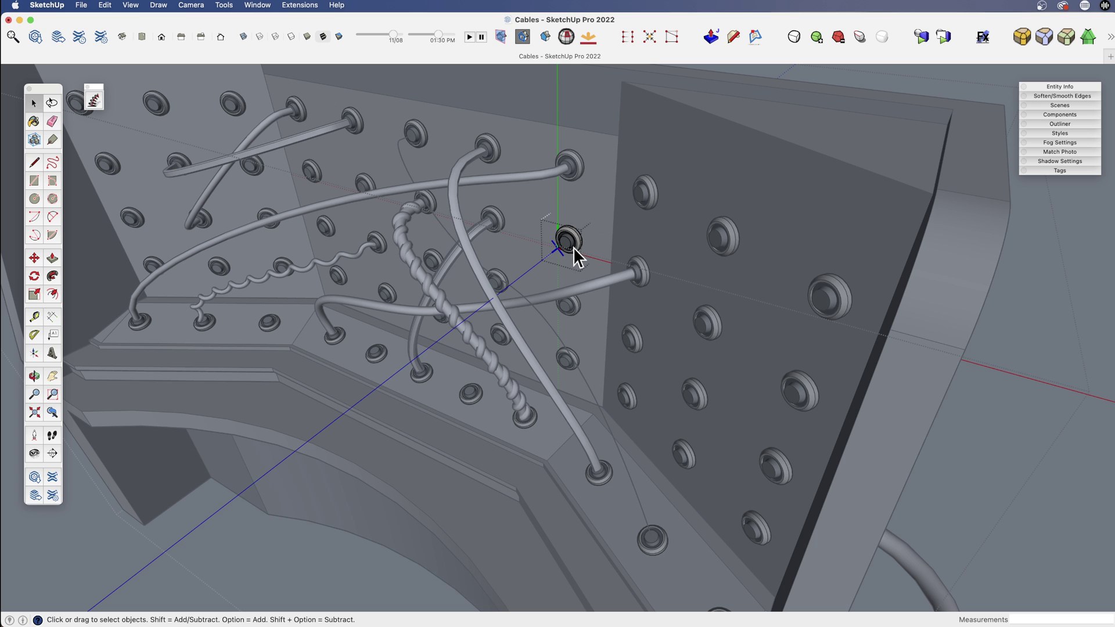
pyautogui.press('p')
pyautogui.press('m')
pyautogui.press('space')
pyautogui.scroll(6, 562, 245)
# Draw a short line out of the grommet's centre, then orbit out to view the cable wall.
pyautogui.press('l')
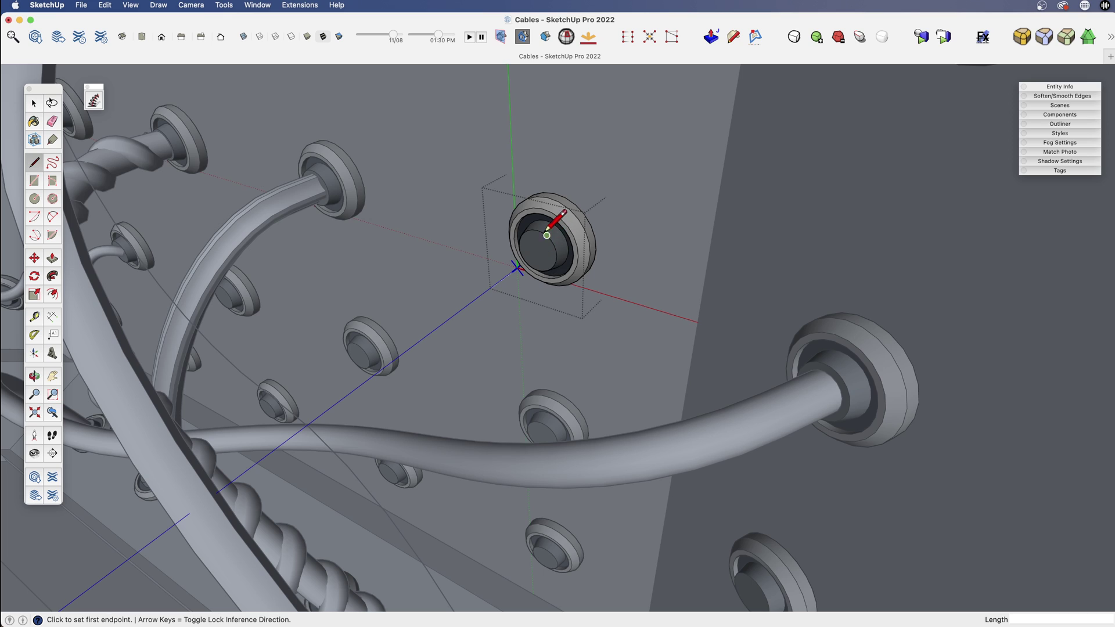
pyautogui.click(537, 250)
pyautogui.scroll(-6, 520, 275)
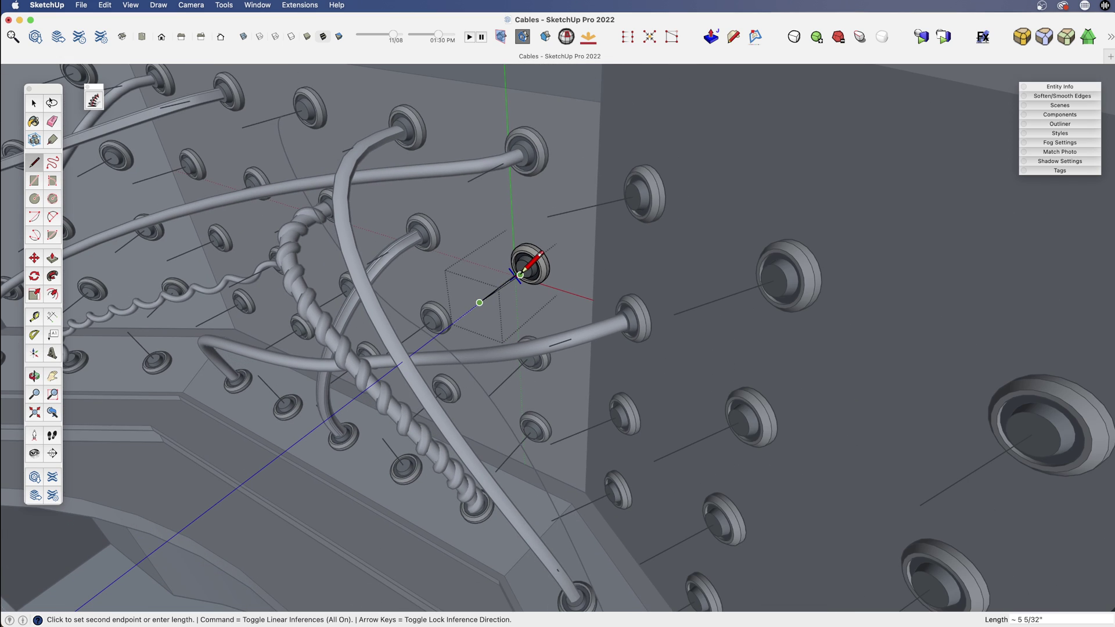
pyautogui.moveTo(473, 306); pyautogui.dragTo(566, 252, button='middle')
pyautogui.scroll(-8, 568, 250)
pyautogui.scroll(8, 547, 244)
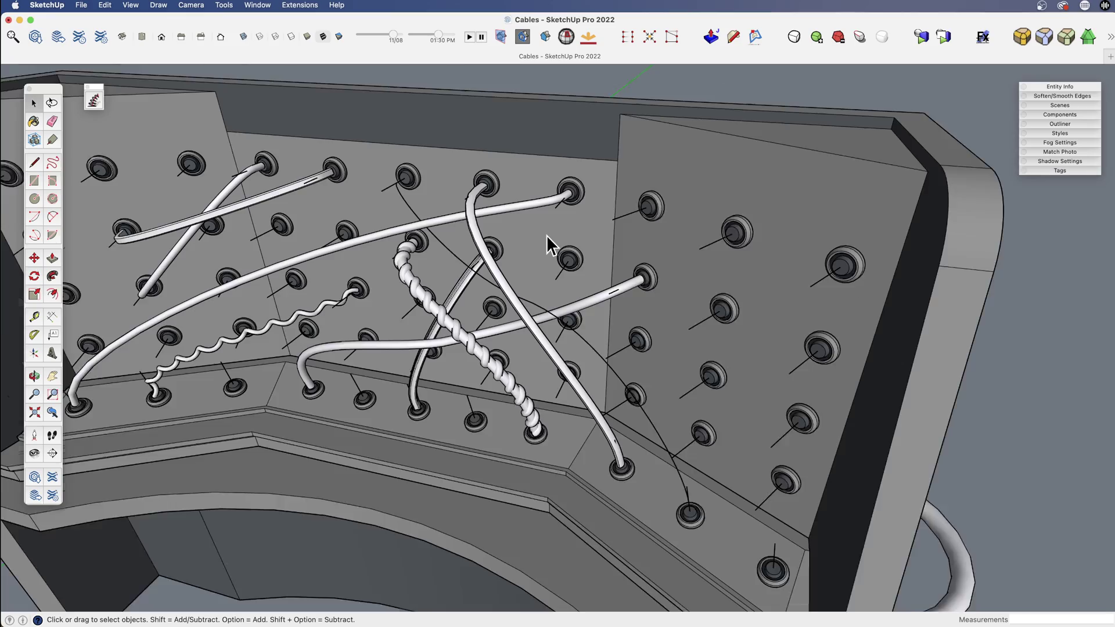
pyautogui.scroll(2, 546, 235)
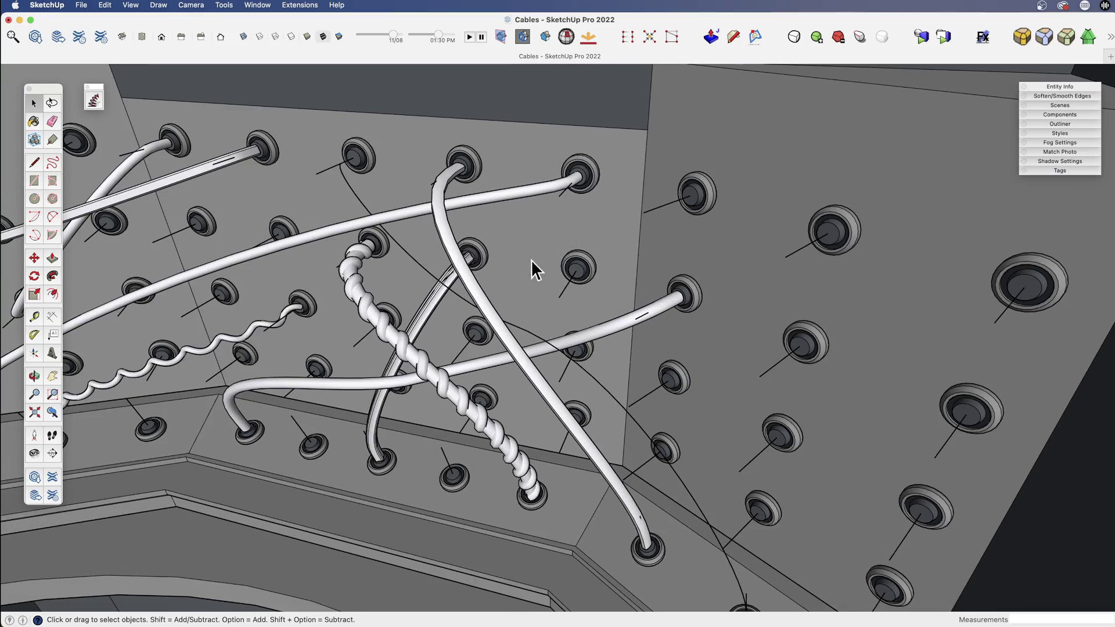
pyautogui.moveTo(590, 261); pyautogui.dragTo(626, 279, button='middle')
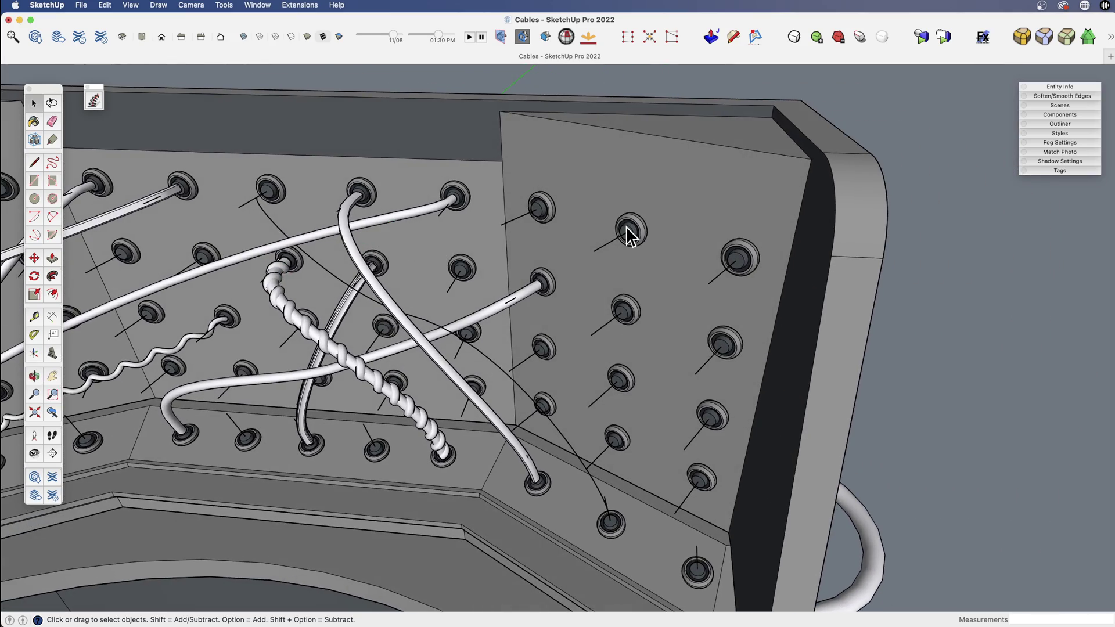
# Draw a looping Bezier curve from an upper right-panel socket down to a lower socket.
pyautogui.click(158, 5)
pyautogui.click(182, 81)
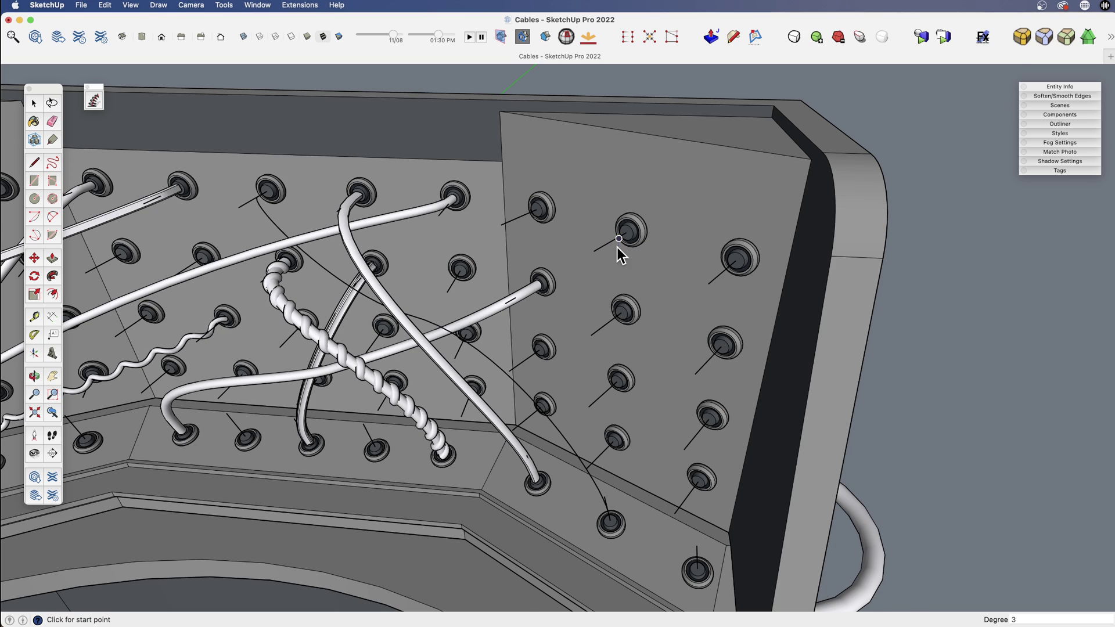
pyautogui.moveTo(617, 247); pyautogui.dragTo(566, 238, button='middle')
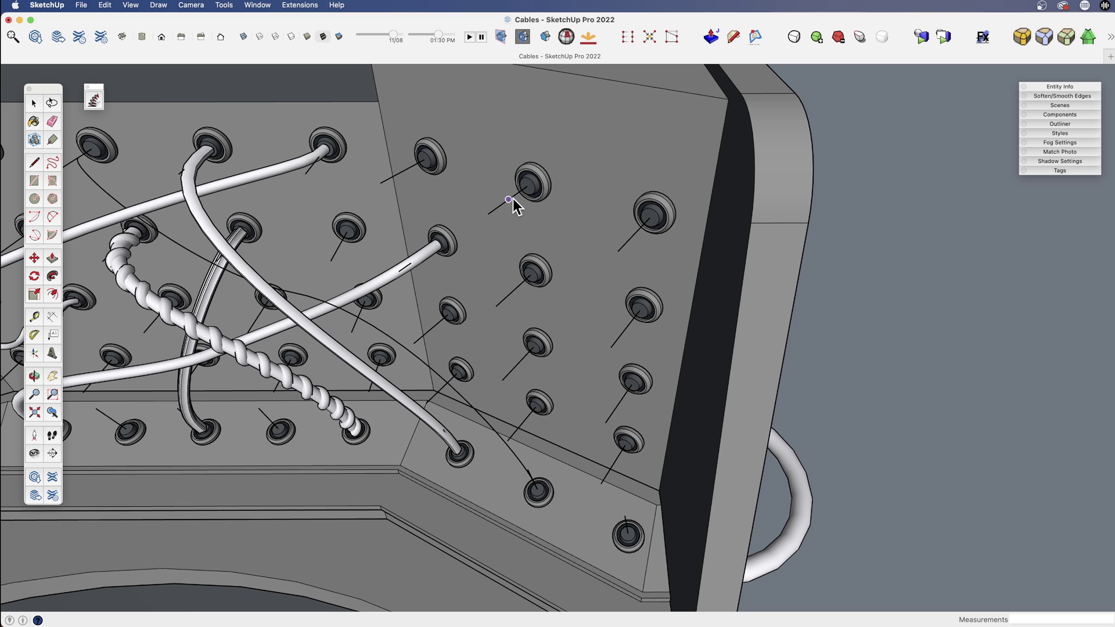
pyautogui.moveTo(516, 195); pyautogui.dragTo(498, 219, button='middle')
pyautogui.scroll(3, 505, 209)
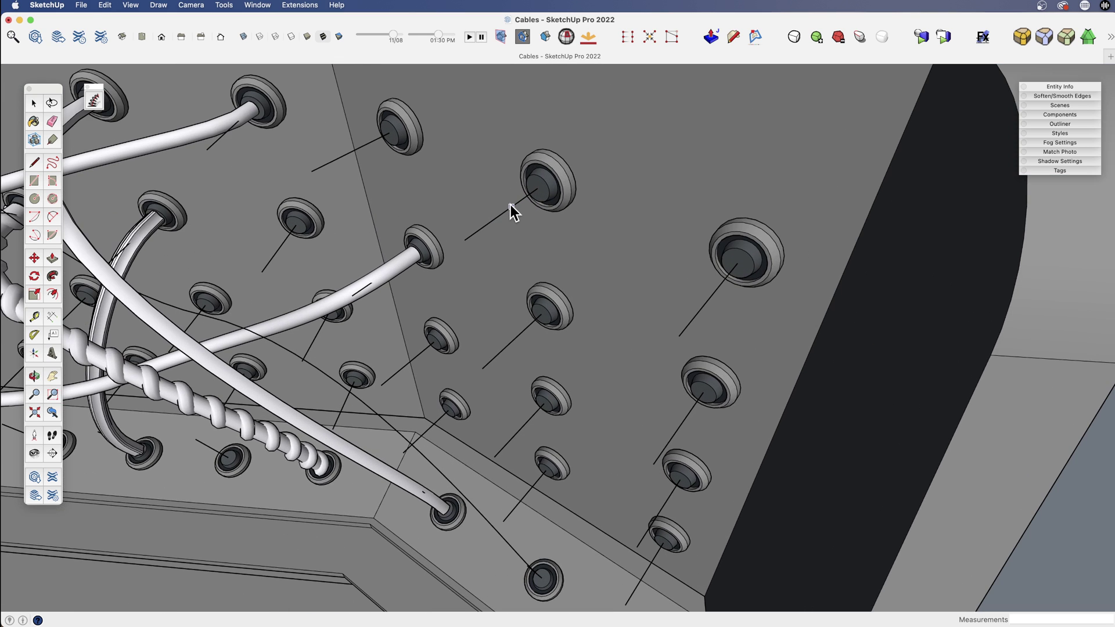
pyautogui.click(514, 203)
pyautogui.scroll(-4, 511, 197)
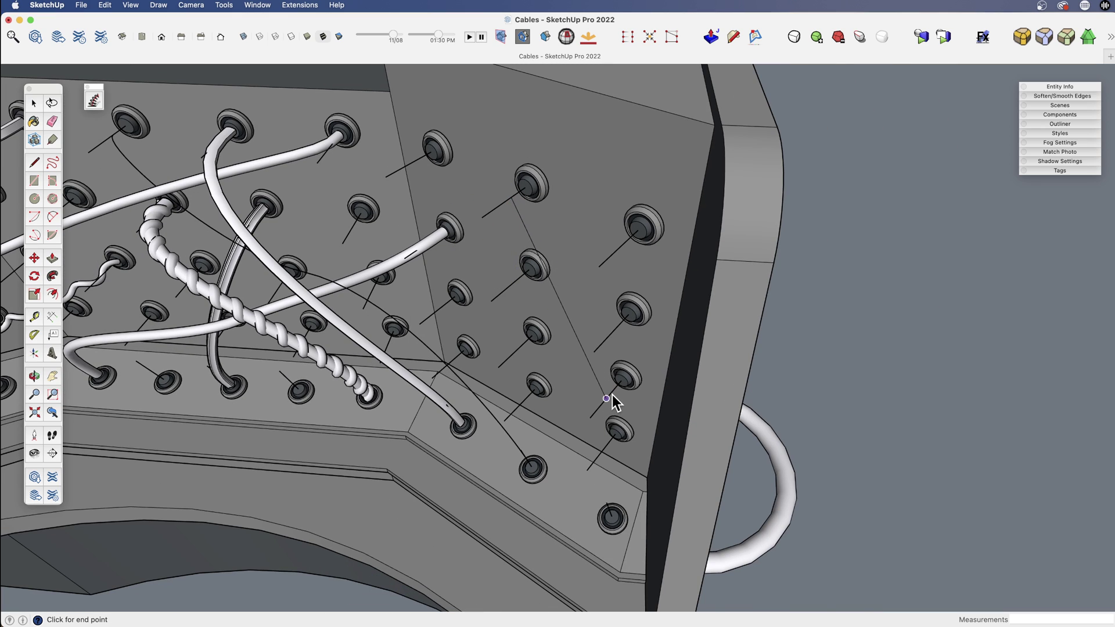
pyautogui.scroll(2, 611, 395)
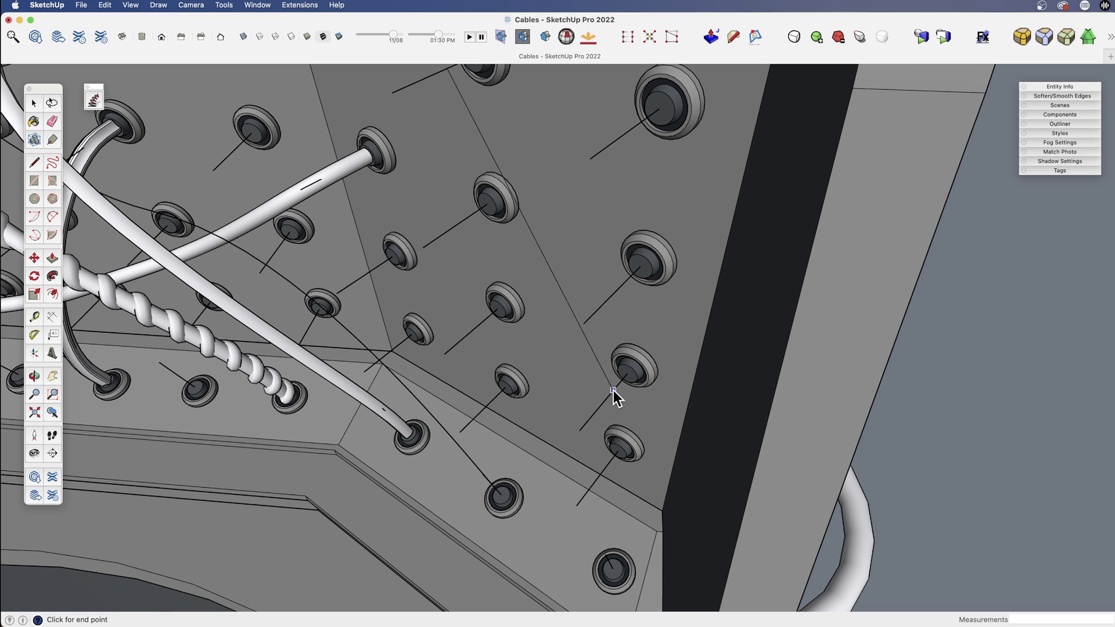
pyautogui.click(615, 389)
pyautogui.scroll(-3, 656, 420)
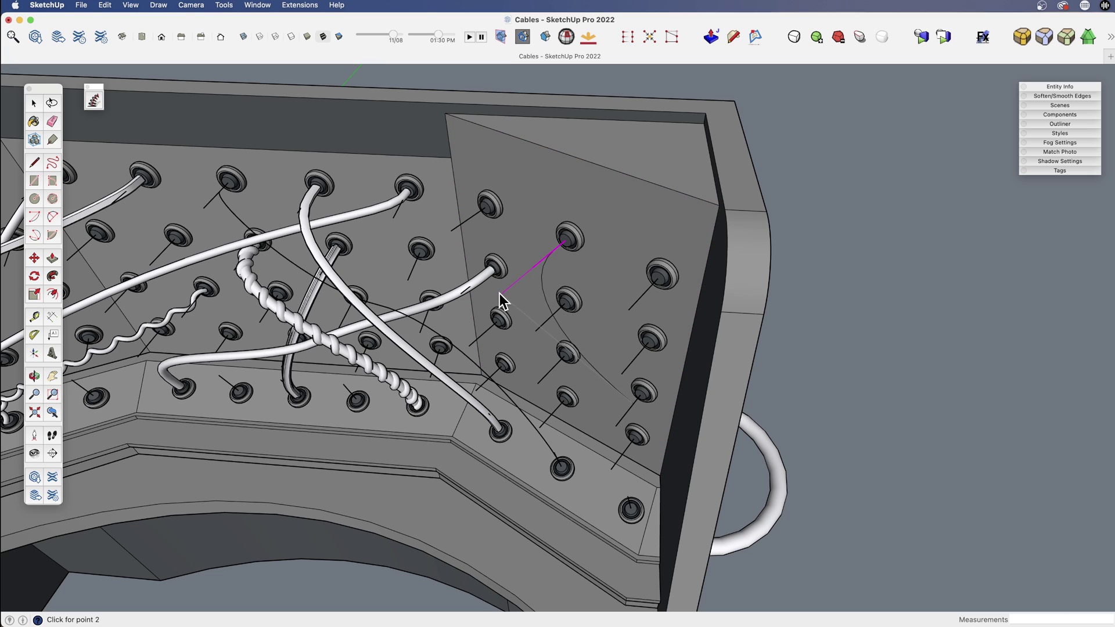
pyautogui.click(463, 320)
pyautogui.scroll(3, 627, 411)
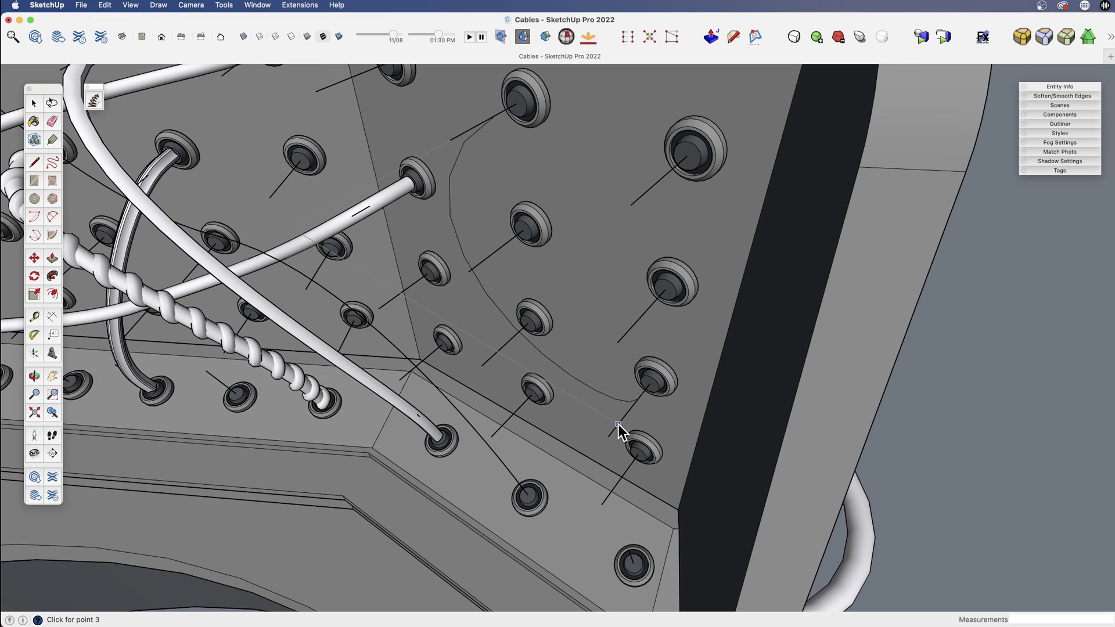
pyautogui.click(567, 486)
pyautogui.moveTo(568, 493); pyautogui.dragTo(498, 323, button='middle')
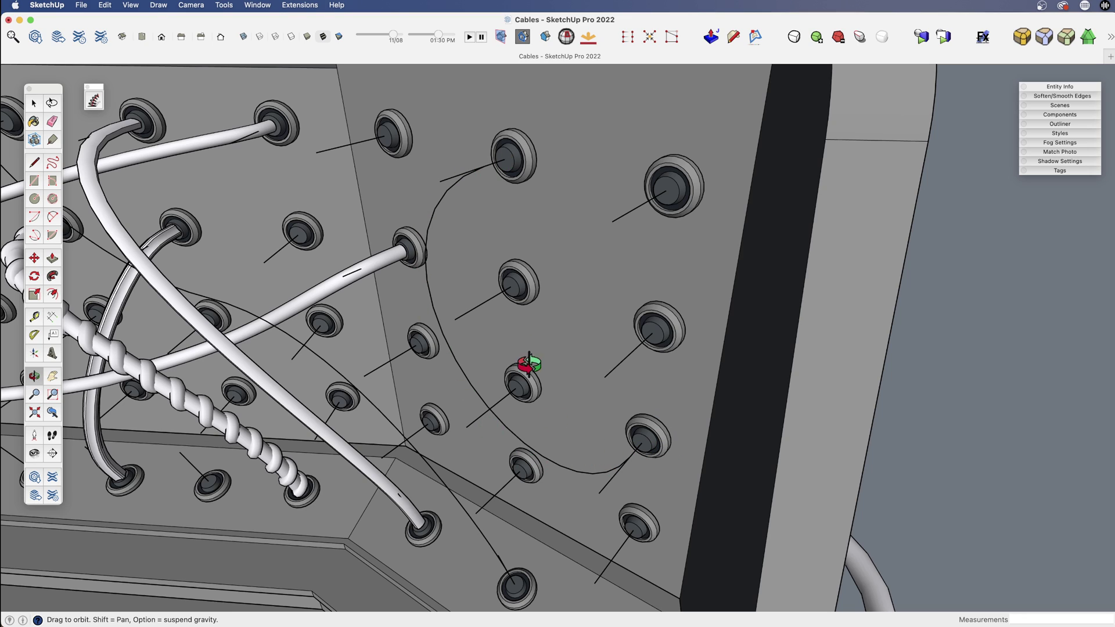
# Select the new looping curve, then start and abandon two lines at the socket rings.
pyautogui.press('space')
pyautogui.click(426, 273)
pyautogui.moveTo(455, 273); pyautogui.dragTo(491, 240, button='middle')
pyautogui.press('l')
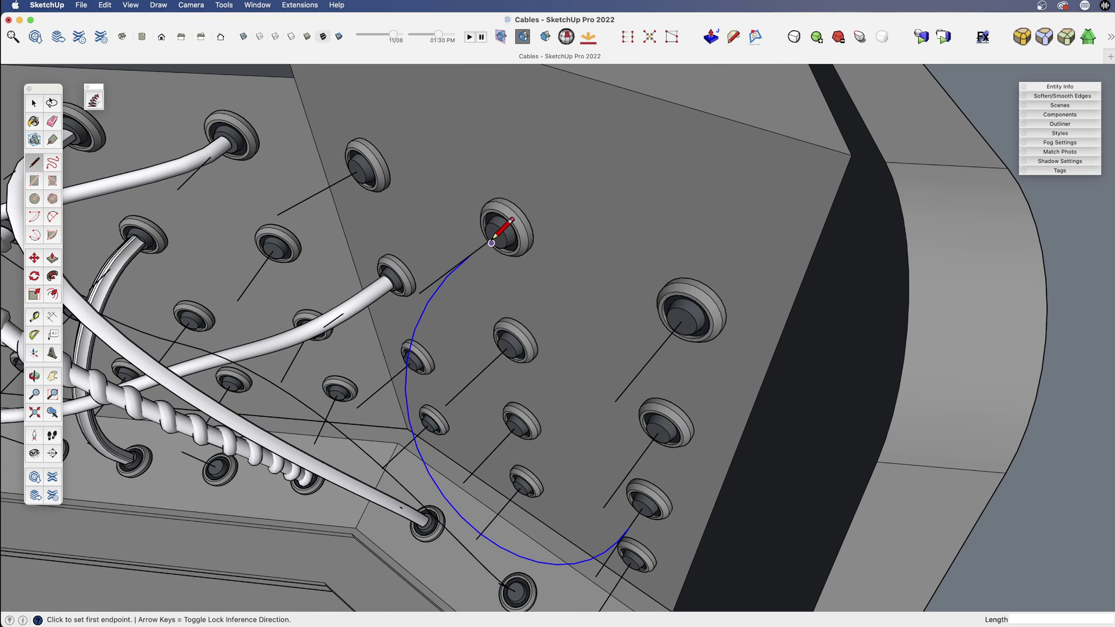
pyautogui.scroll(3, 499, 233)
pyautogui.click(499, 233)
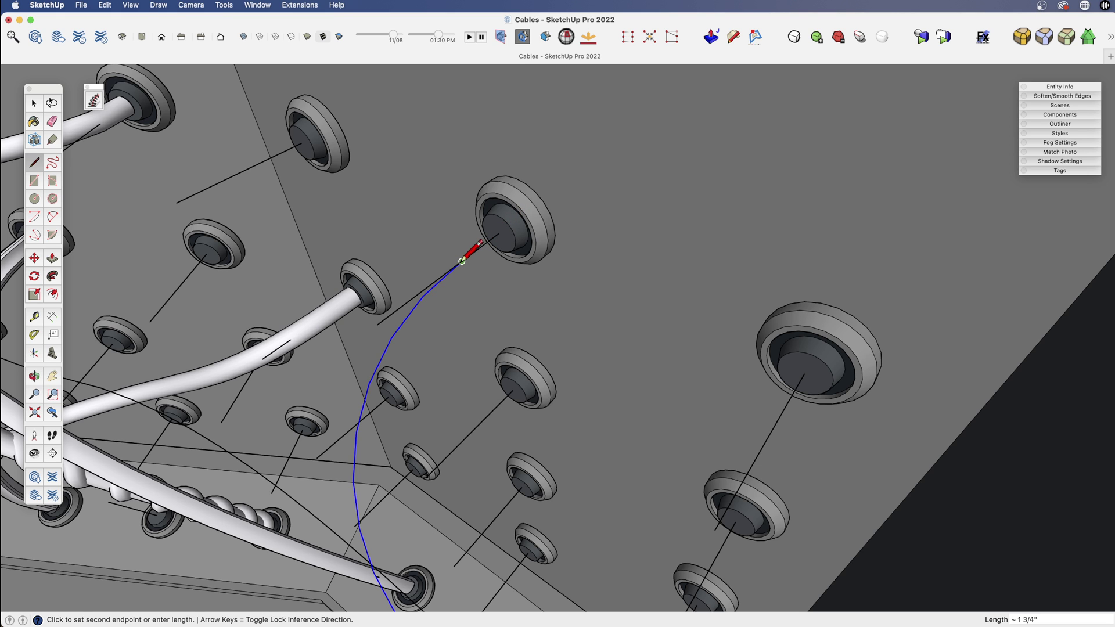
pyautogui.moveTo(462, 251); pyautogui.dragTo(466, 236, button='middle')
pyautogui.press('Escape')
pyautogui.scroll(-3, 462, 232)
pyautogui.scroll(5, 535, 391)
pyautogui.click(619, 455)
pyautogui.press('space')
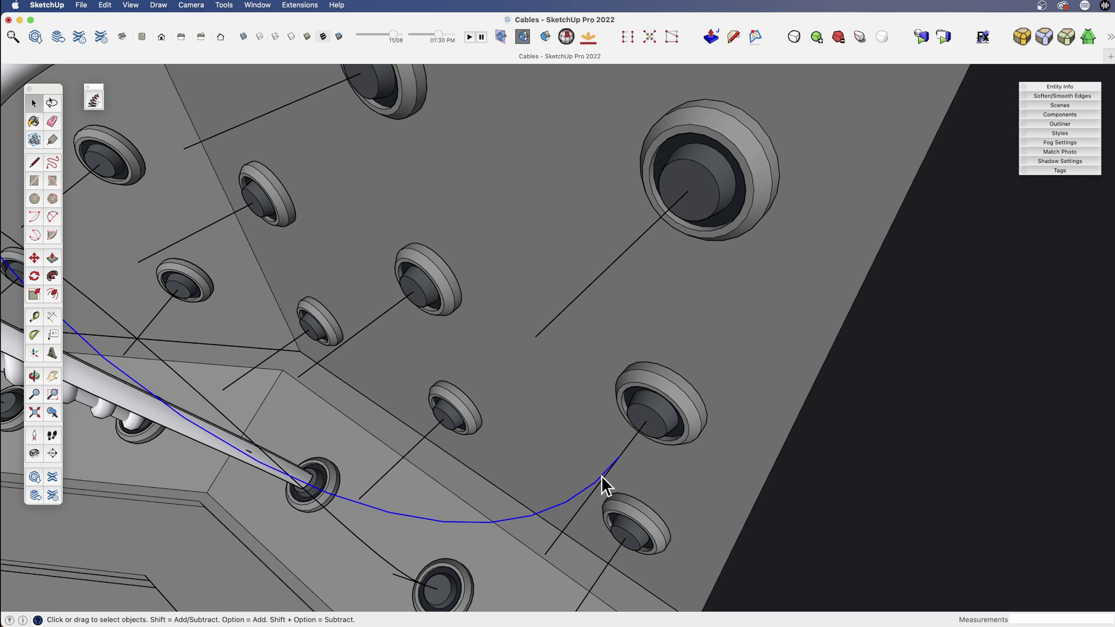
pyautogui.scroll(-5, 600, 476)
pyautogui.scroll(3, 598, 337)
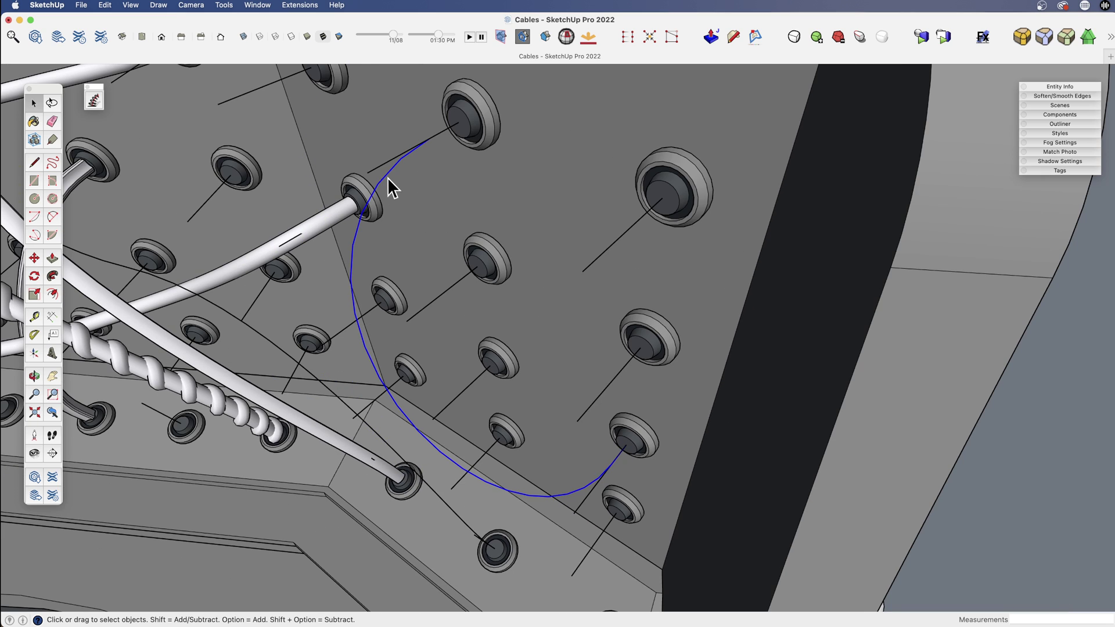
# Draw a small circle in the top socket and sweep it along the selected curve with Follow Me.
pyautogui.press('o')
pyautogui.moveTo(431, 173); pyautogui.dragTo(622, 206)
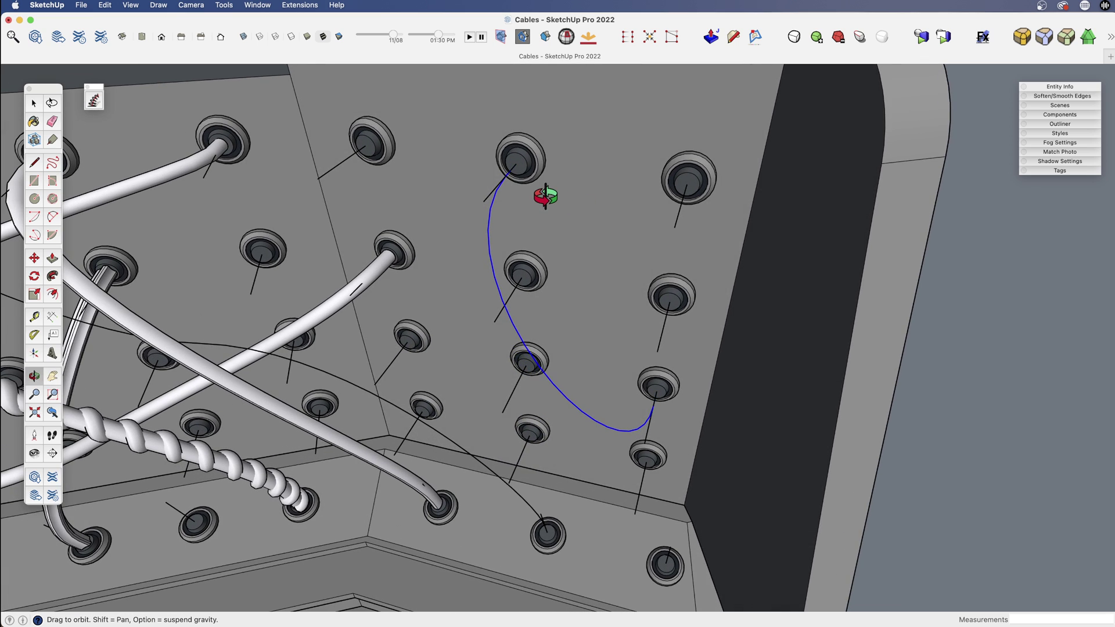
pyautogui.scroll(5, 545, 197)
pyautogui.press('c')
pyautogui.click(522, 171)
pyautogui.click(540, 174)
pyautogui.press('space')
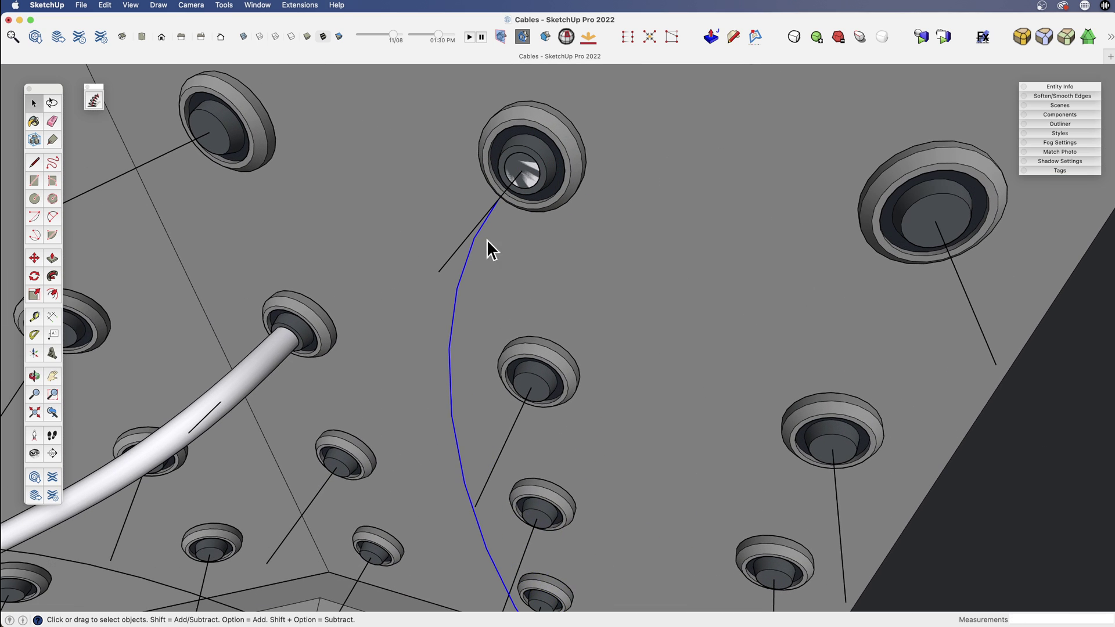
pyautogui.press('f')
pyautogui.click(522, 173)
pyautogui.press('o')
pyautogui.moveTo(524, 175); pyautogui.dragTo(423, 228)
pyautogui.moveTo(473, 180); pyautogui.dragTo(513, 278)
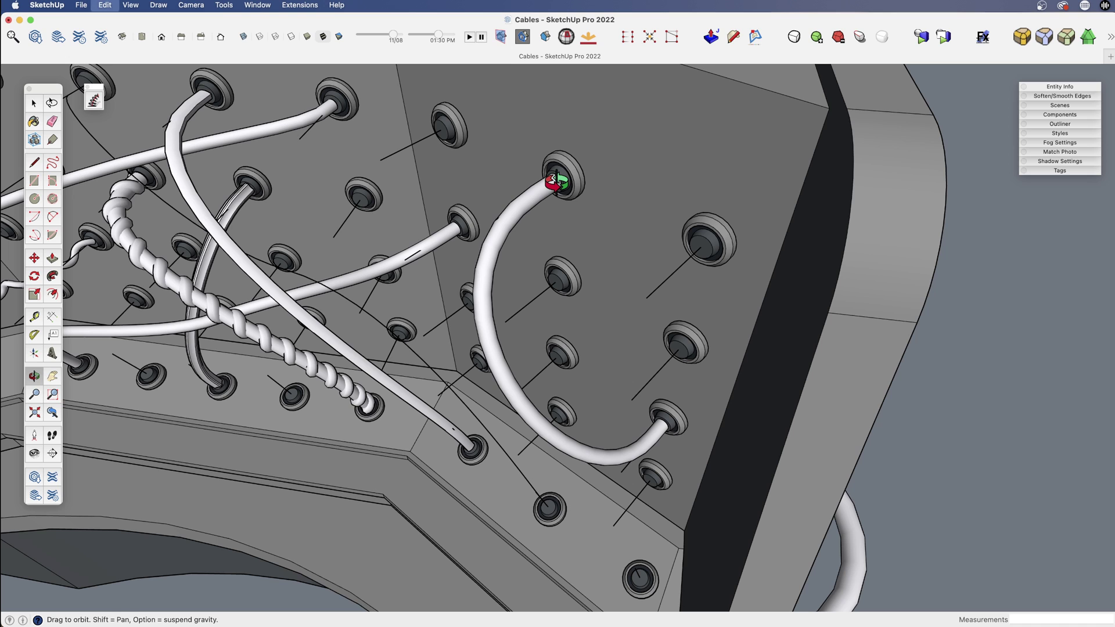
pyautogui.scroll(8, 556, 181)
# Draw two lines across the socket's end circle and erase both side arcs, leaving a narrow strip.
pyautogui.press('l')
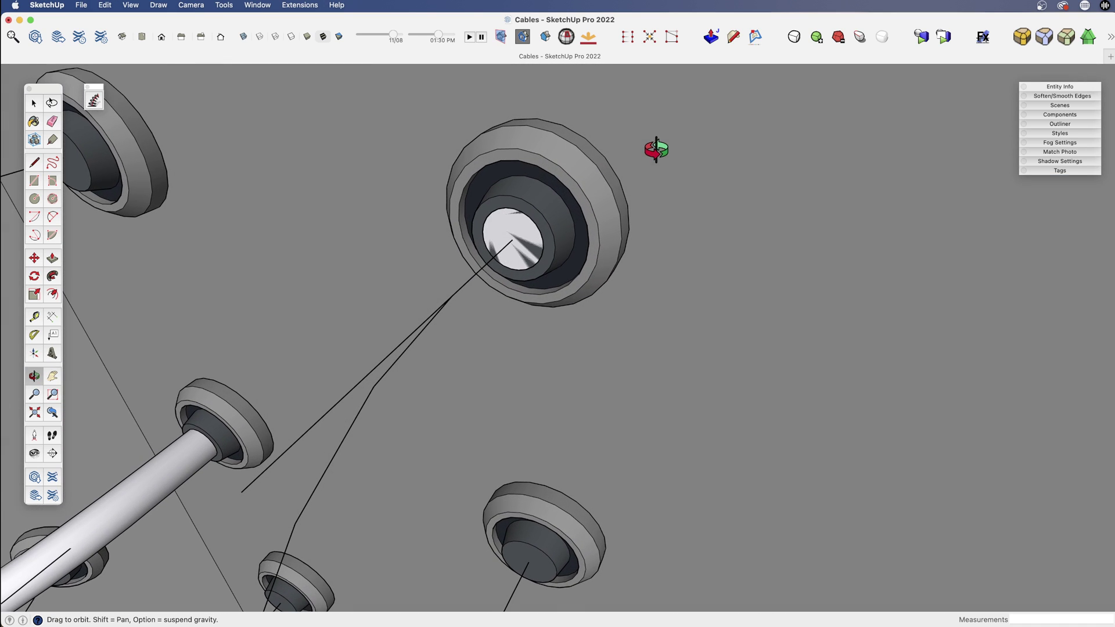
pyautogui.scroll(5, 523, 235)
pyautogui.click(532, 210)
pyautogui.click(530, 278)
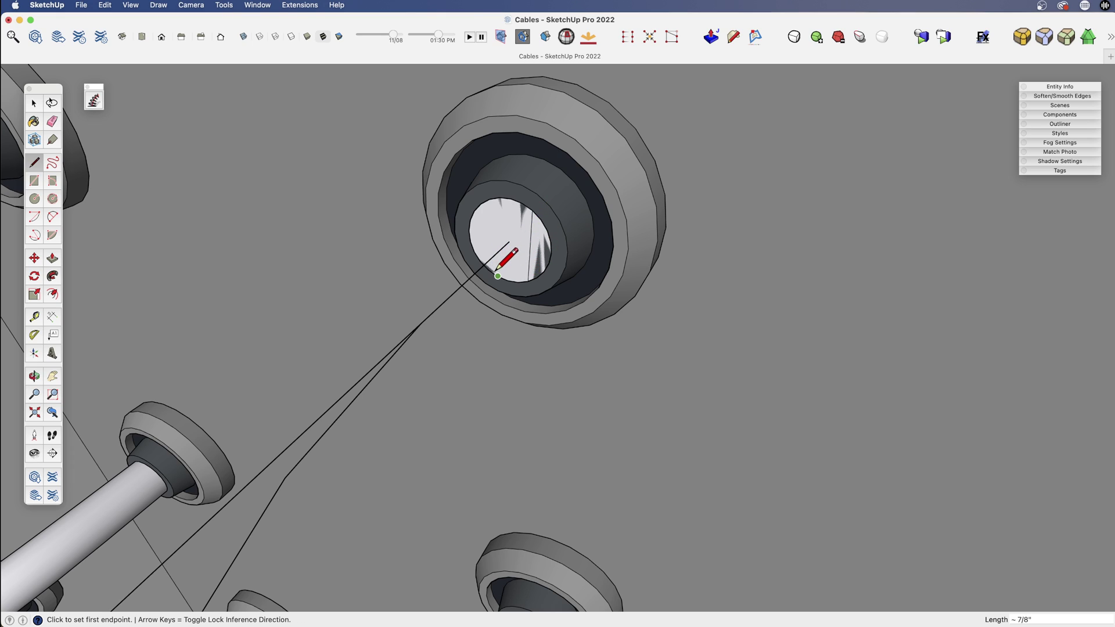
pyautogui.click(498, 276)
pyautogui.click(492, 200)
pyautogui.press('e')
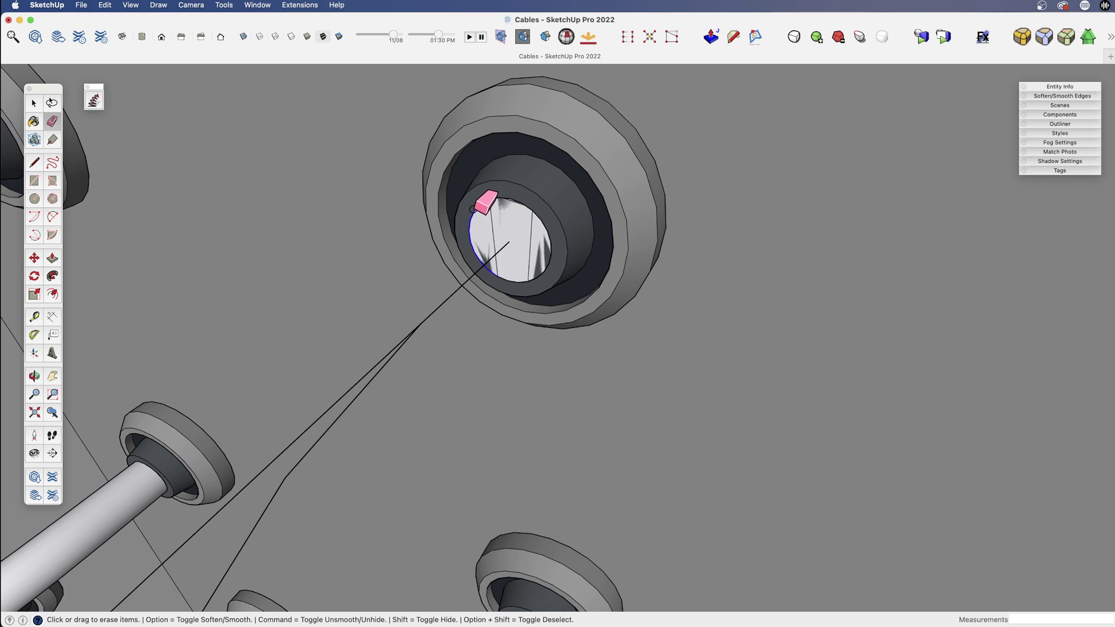
pyautogui.moveTo(472, 208); pyautogui.dragTo(473, 204)
pyautogui.moveTo(559, 231); pyautogui.dragTo(556, 232, button='middle')
pyautogui.click(550, 239)
# Select the looping curve and Follow Me the strip along it into a flat cable.
pyautogui.press('space')
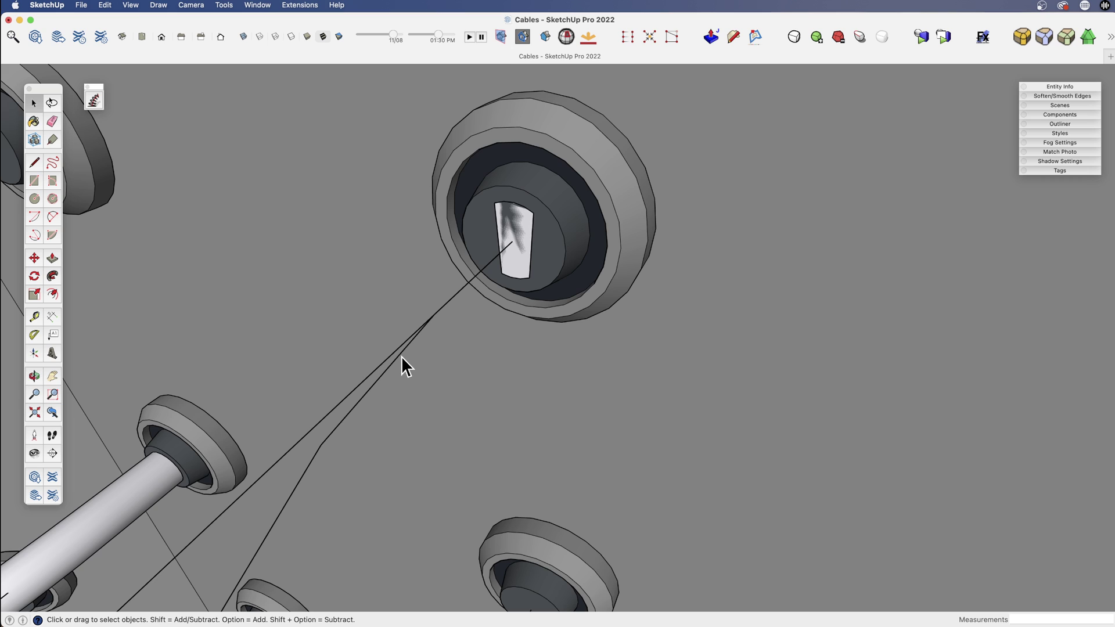
pyautogui.click(400, 357)
pyautogui.scroll(-5, 421, 343)
pyautogui.press('f')
pyautogui.click(467, 276)
pyautogui.moveTo(472, 270); pyautogui.dragTo(517, 269, button='middle')
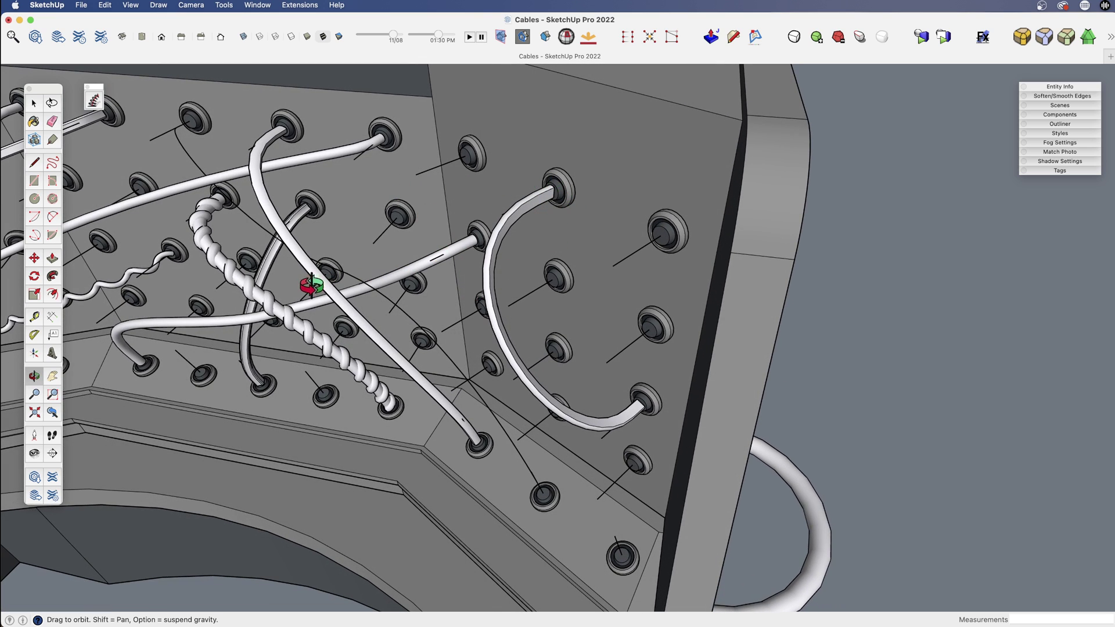
# Delete the existing curved cable between the right-panel sockets, keeping its path curve.
pyautogui.press('space')
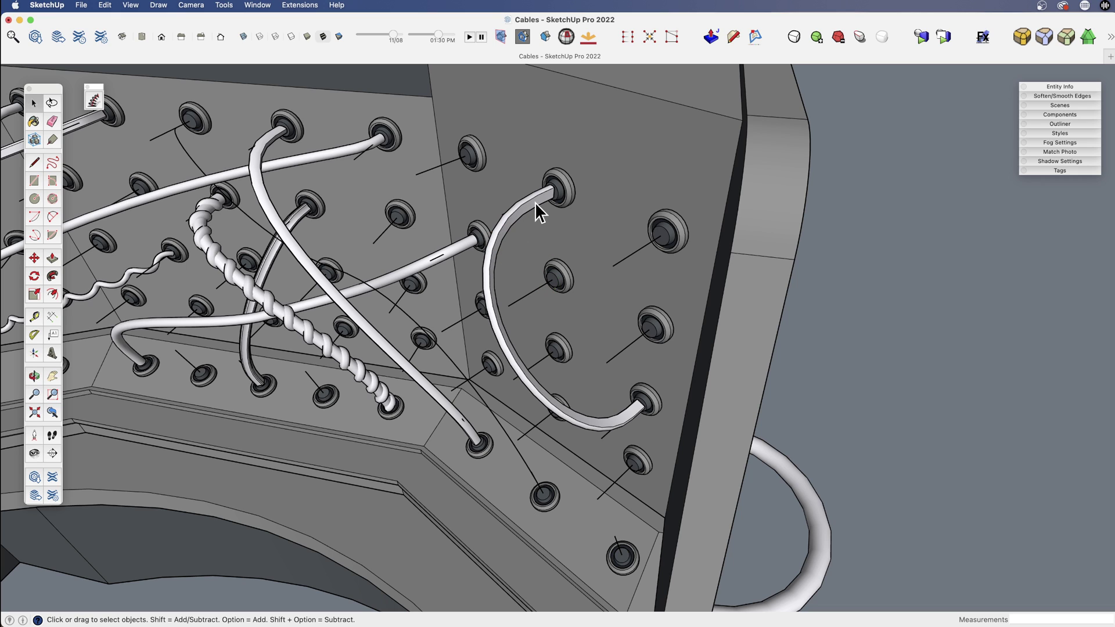
pyautogui.click(535, 202)
pyautogui.press('Delete')
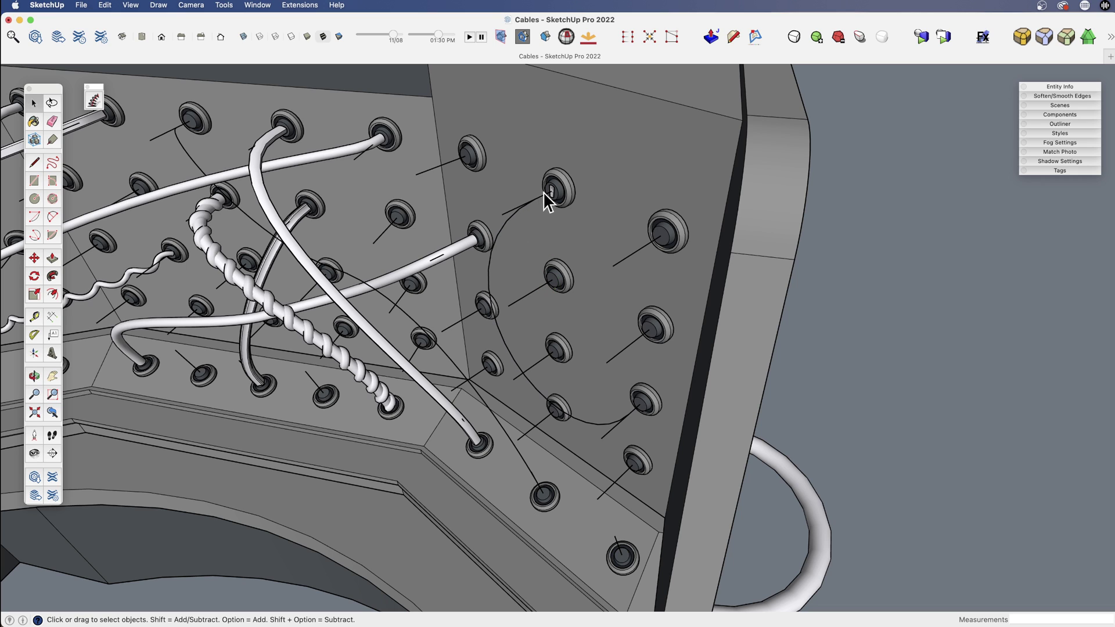
pyautogui.scroll(3, 546, 191)
pyautogui.scroll(3, 554, 191)
pyautogui.press('e')
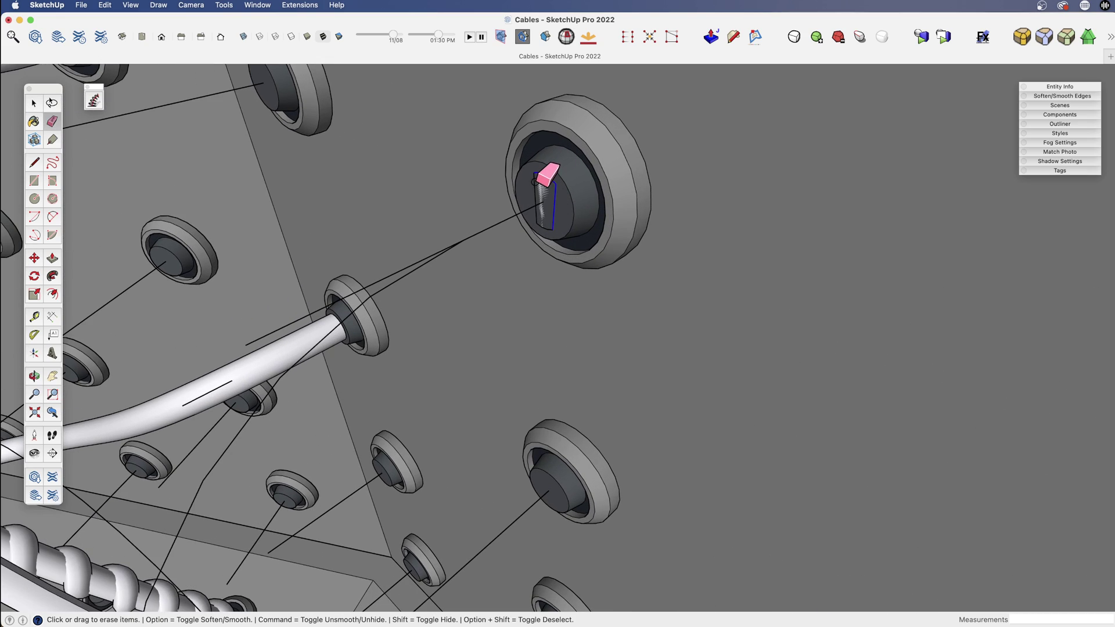
pyautogui.scroll(-5, 557, 218)
pyautogui.moveTo(553, 224)
pyautogui.mouseDown(button='middle')
pyautogui.moveTo(511, 214)
pyautogui.moveTo(489, 237)
pyautogui.moveTo(584, 228)
pyautogui.moveTo(547, 232)
pyautogui.mouseUp(button='middle')
pyautogui.press('space')
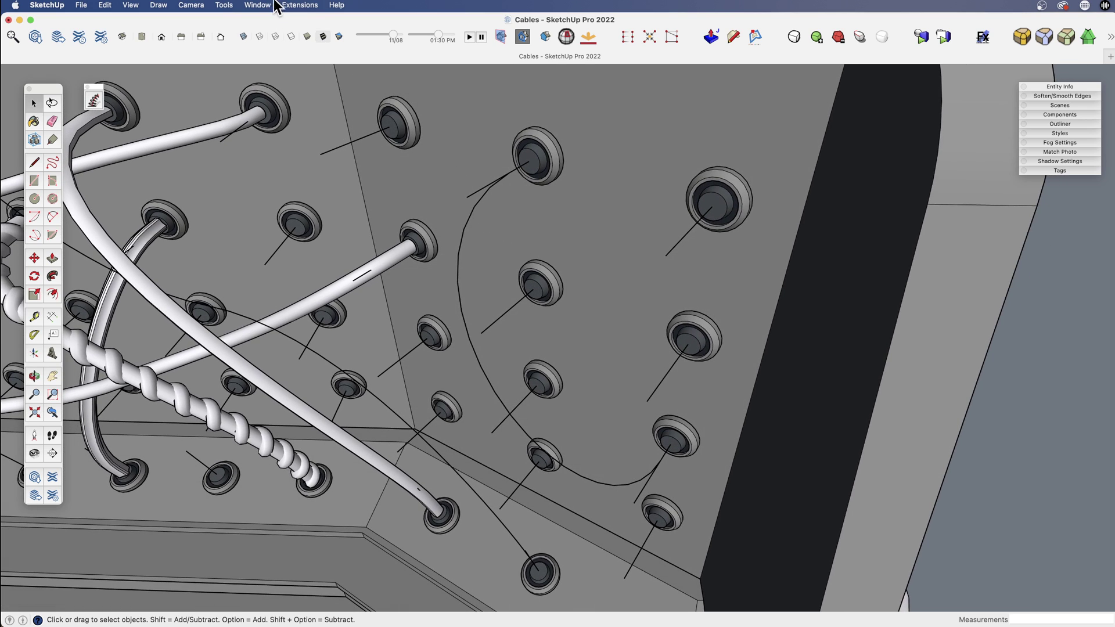
# Run Pipe Along Path on the looping curve with a .8 outside diameter.
pyautogui.click(300, 6)
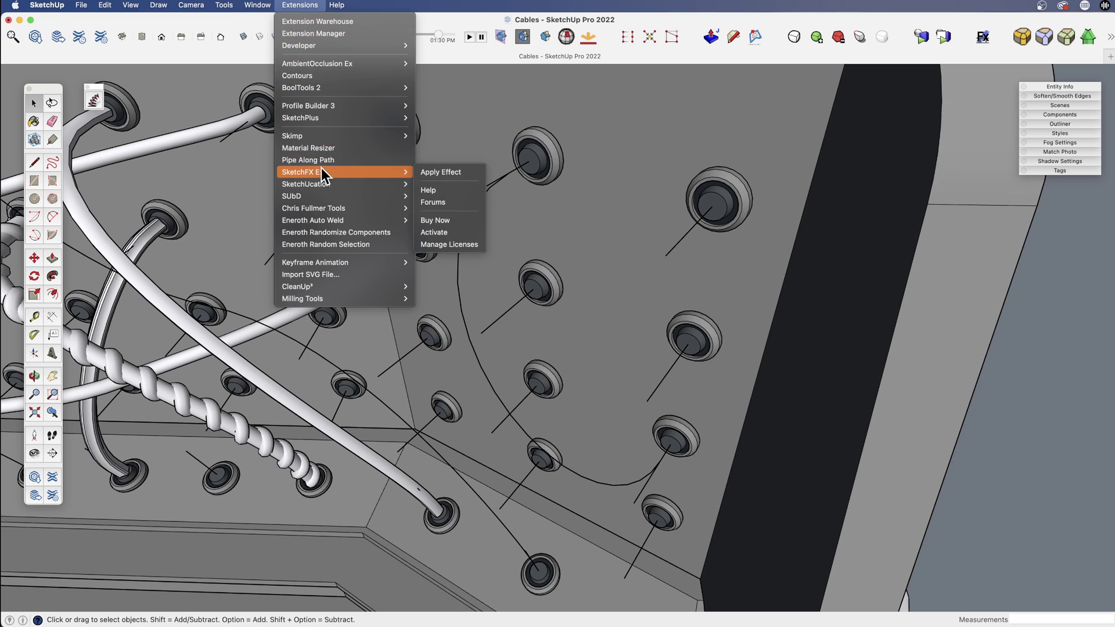
pyautogui.click(474, 218)
pyautogui.click(472, 215)
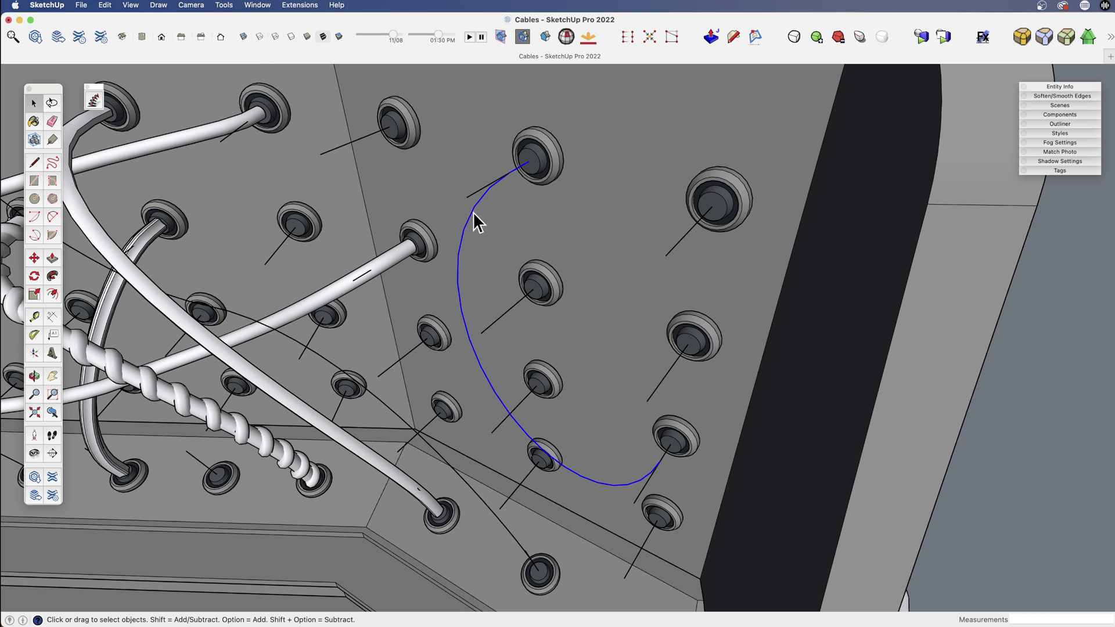
pyautogui.click(300, 5)
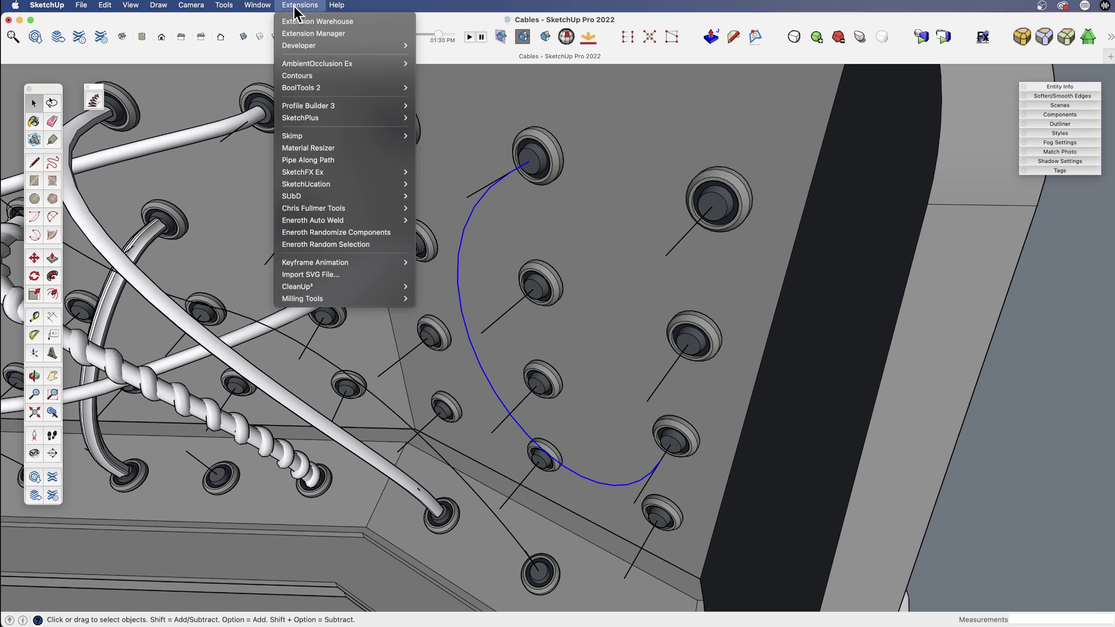
pyautogui.click(332, 162)
pyautogui.moveTo(742, 174); pyautogui.dragTo(706, 101)
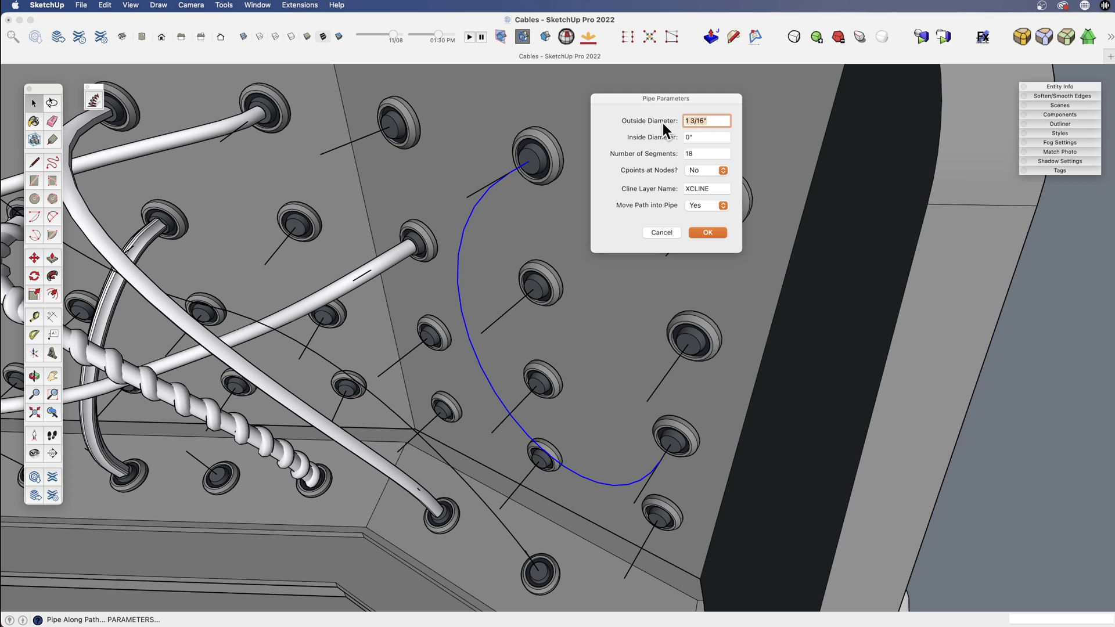
pyautogui.write('.8')
pyautogui.click(706, 233)
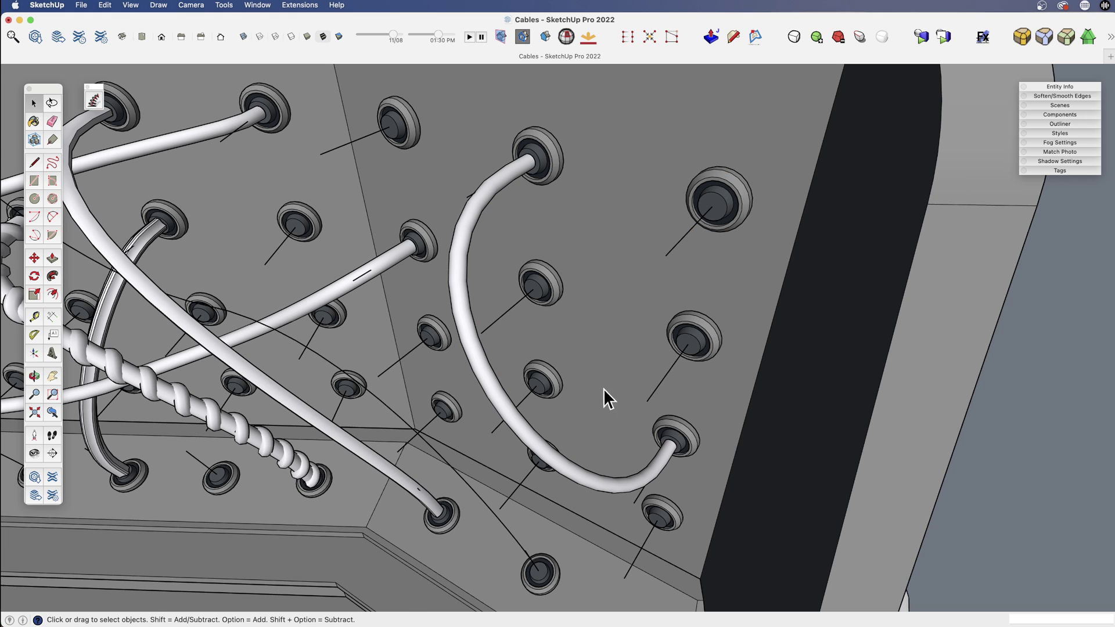
pyautogui.scroll(-5, 614, 380)
pyautogui.moveTo(510, 318); pyautogui.dragTo(642, 269, button='middle')
# Select a thin path curve crossing the middle panel.
pyautogui.press('space')
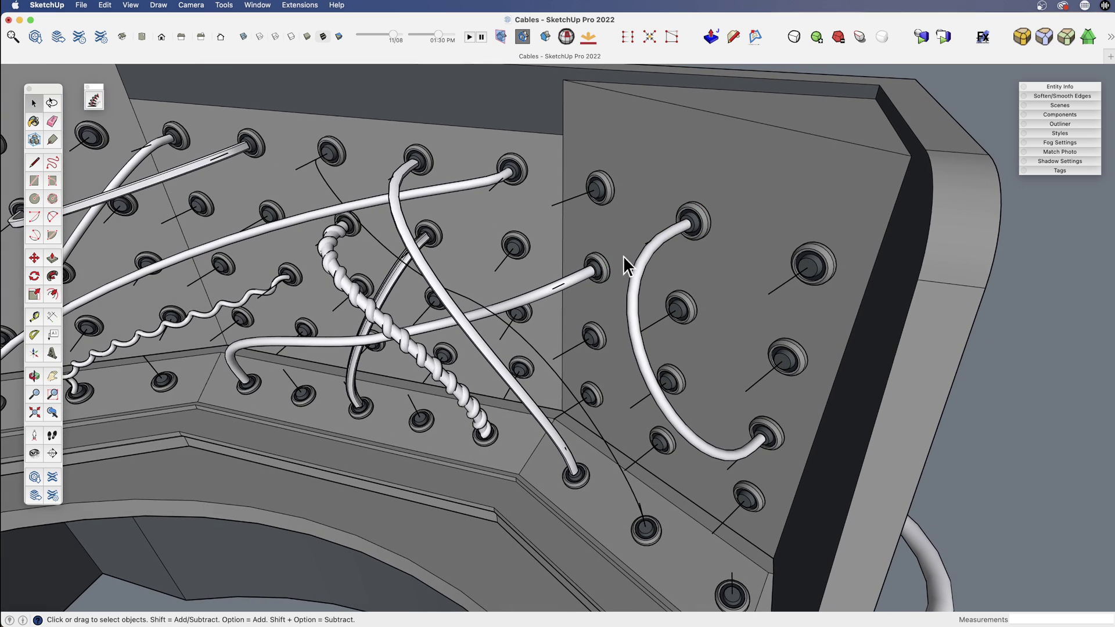
pyautogui.scroll(-5, 617, 268)
pyautogui.moveTo(542, 319); pyautogui.dragTo(520, 326, button='middle')
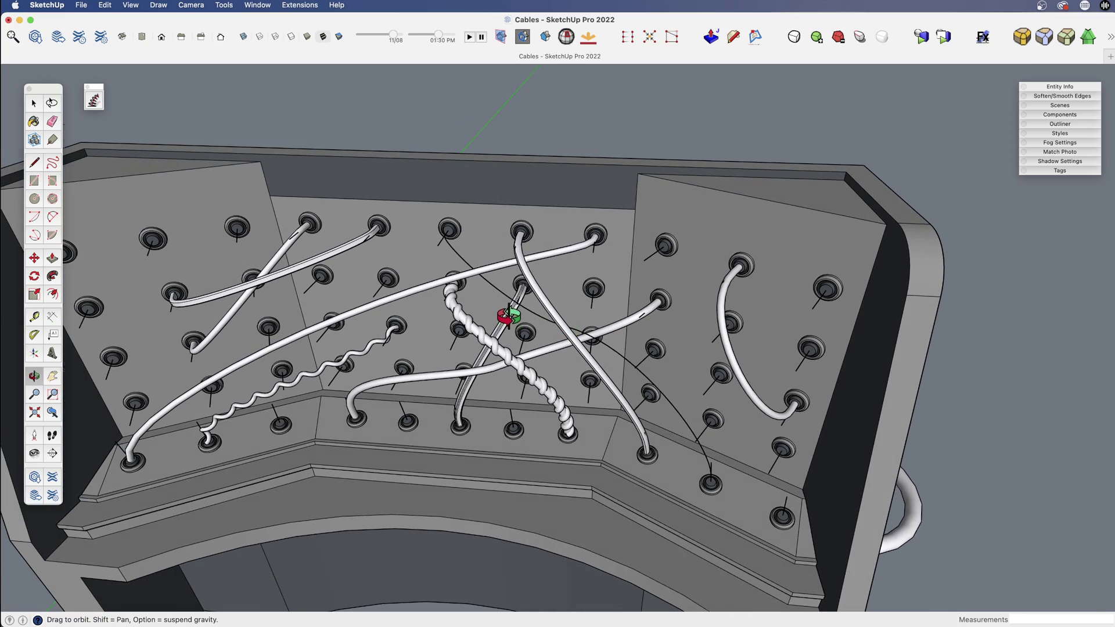
pyautogui.scroll(3, 509, 315)
pyautogui.press('space')
pyautogui.click(536, 309)
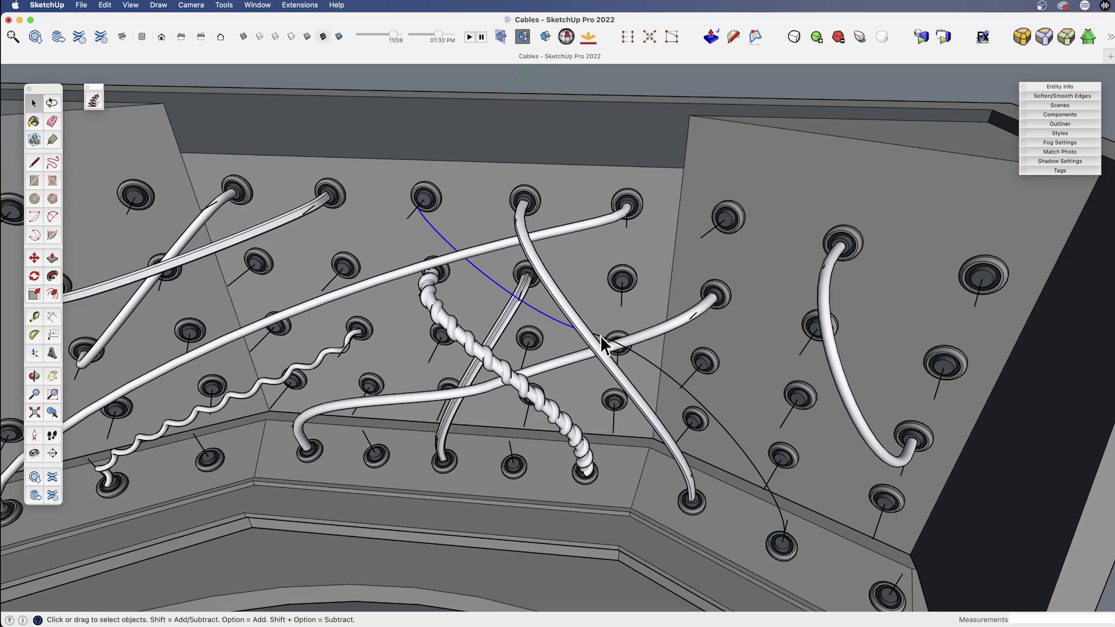
pyautogui.moveTo(597, 336); pyautogui.dragTo(591, 372, button='middle')
pyautogui.scroll(5, 592, 353)
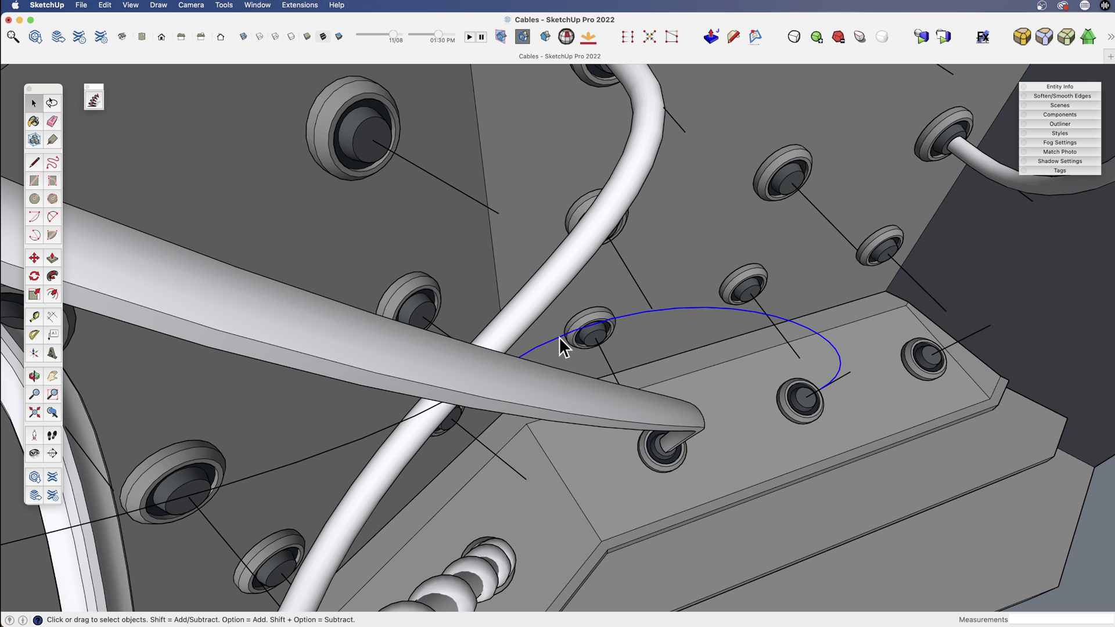
pyautogui.scroll(-3, 558, 337)
pyautogui.moveTo(562, 343); pyautogui.dragTo(343, 384, button='middle')
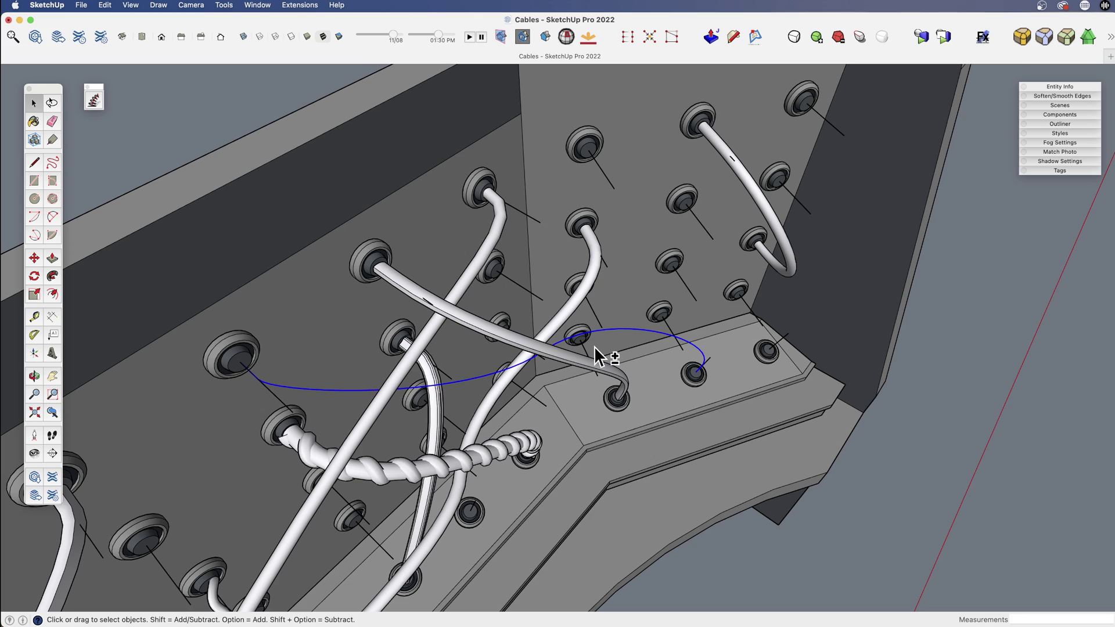
pyautogui.moveTo(593, 346); pyautogui.dragTo(386, 248, button='middle')
# Build an 18-segment round pipe along the selected curve with default settings.
pyautogui.click(301, 6)
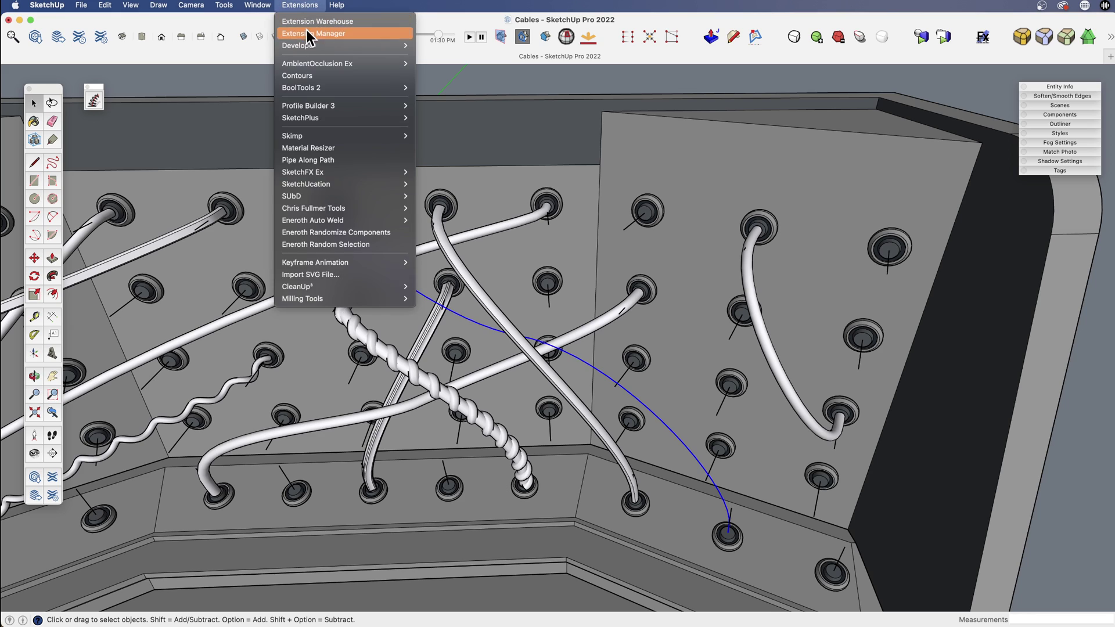
pyautogui.click(342, 159)
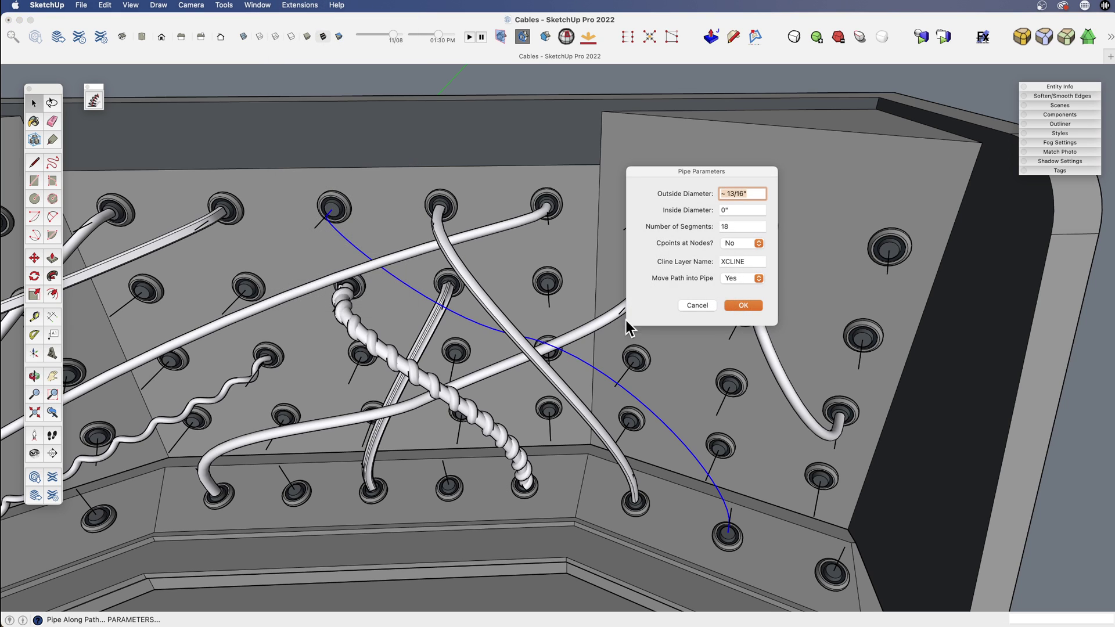
pyautogui.click(742, 306)
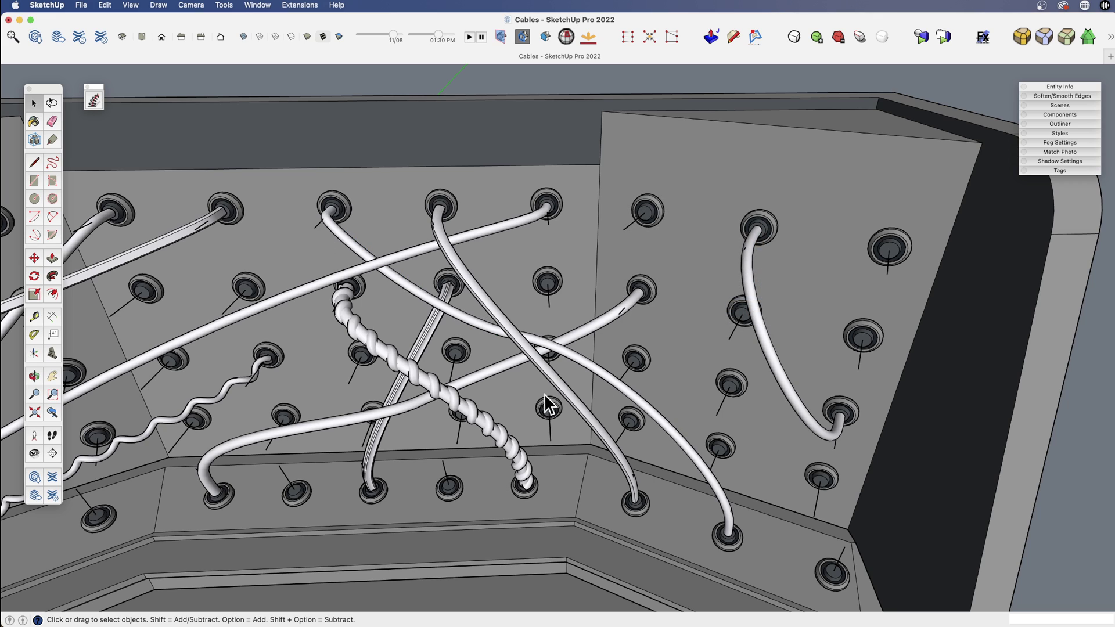
pyautogui.moveTo(582, 463); pyautogui.dragTo(587, 515, button='middle')
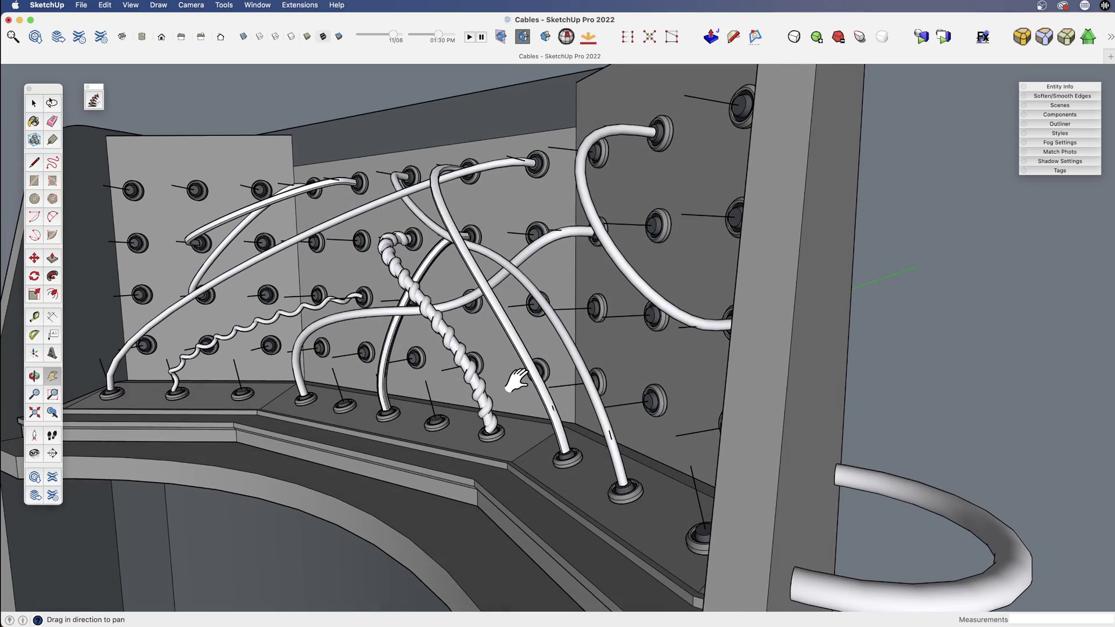
pyautogui.moveTo(510, 381); pyautogui.dragTo(709, 341, button='middle')
# Delete the long cable crossing the middle of the board, leaving its path curve.
pyautogui.keyDown('shift'); pyautogui.moveTo(677, 303); pyautogui.dragTo(642, 360, button='middle'); pyautogui.keyUp('shift')
pyautogui.click(592, 305)
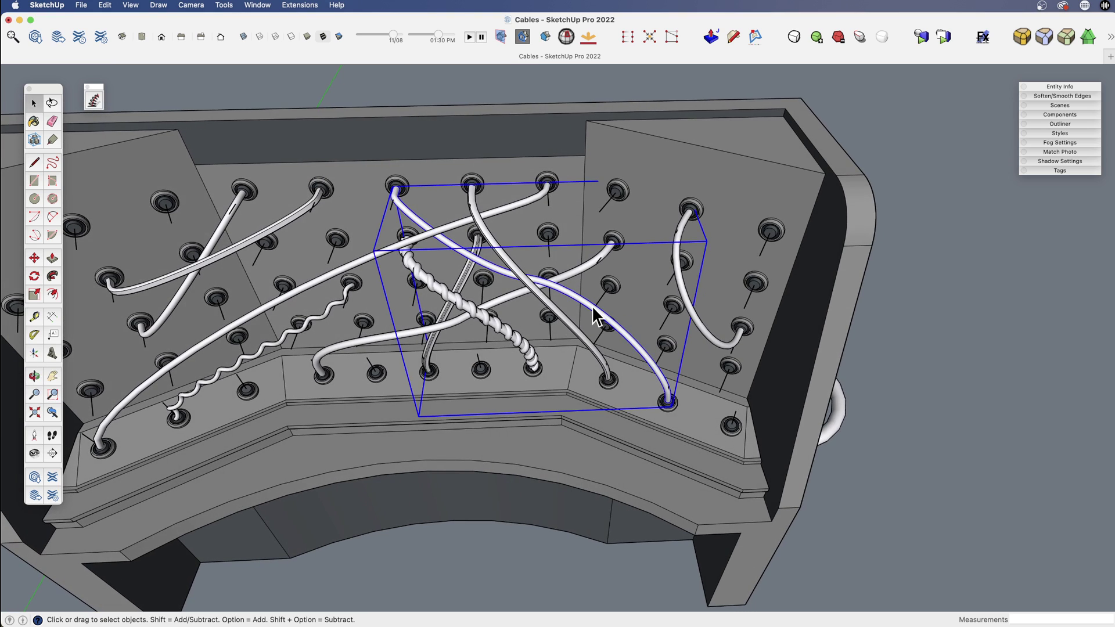
pyautogui.press('Delete')
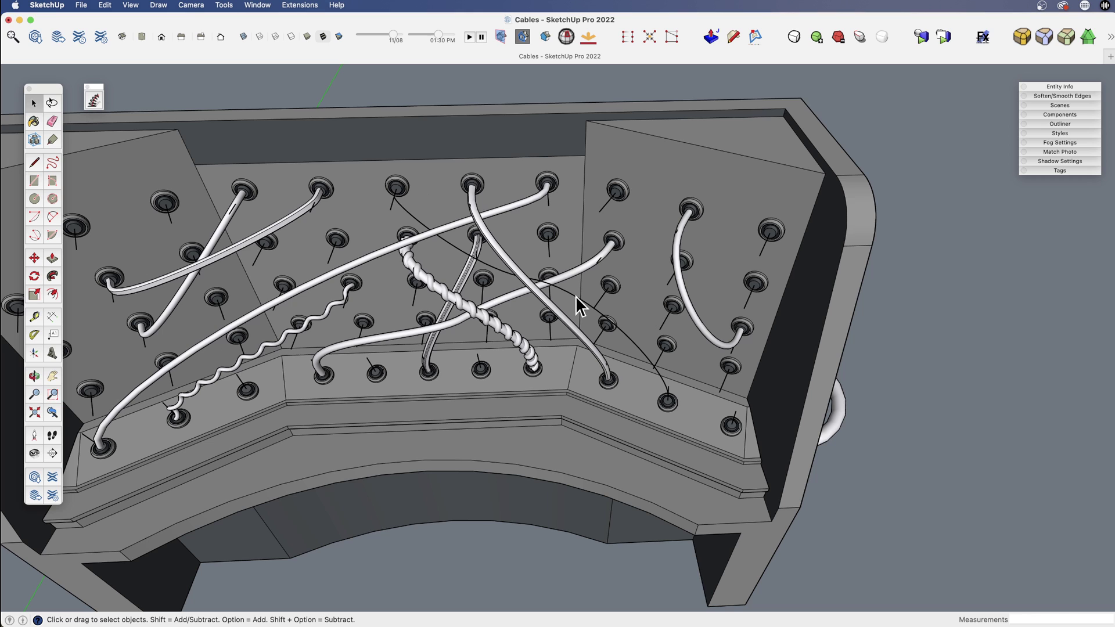
# Copy the leftover path curve 5' to the right with Move.
pyautogui.click(576, 295)
pyautogui.moveTo(576, 295); pyautogui.dragTo(499, 418, button='middle')
pyautogui.press('m')
pyautogui.click(387, 507)
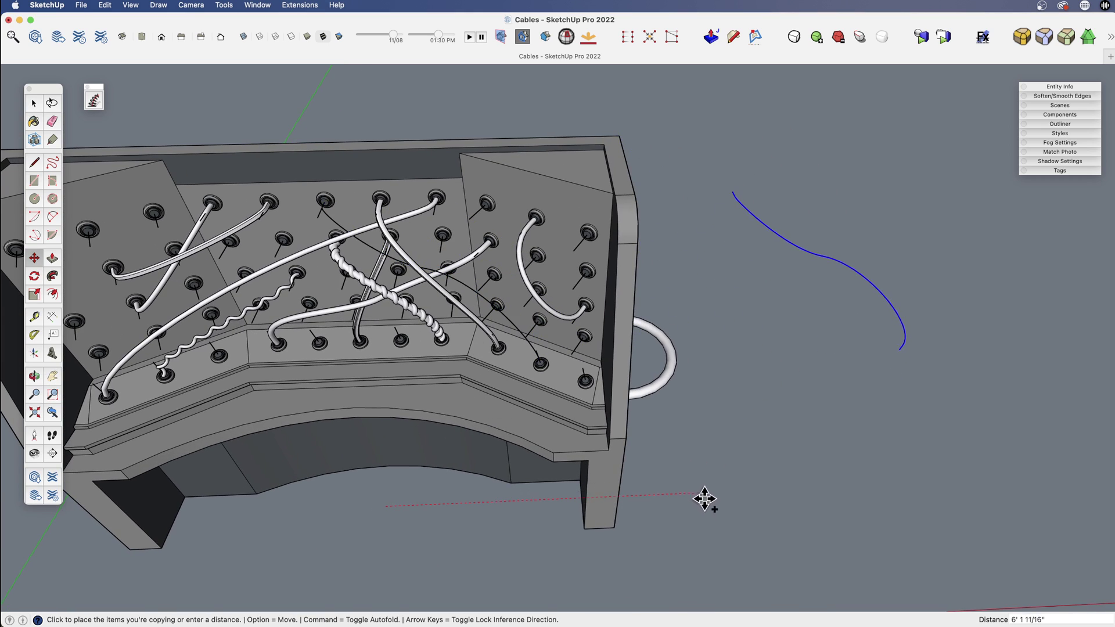
pyautogui.press('alt')
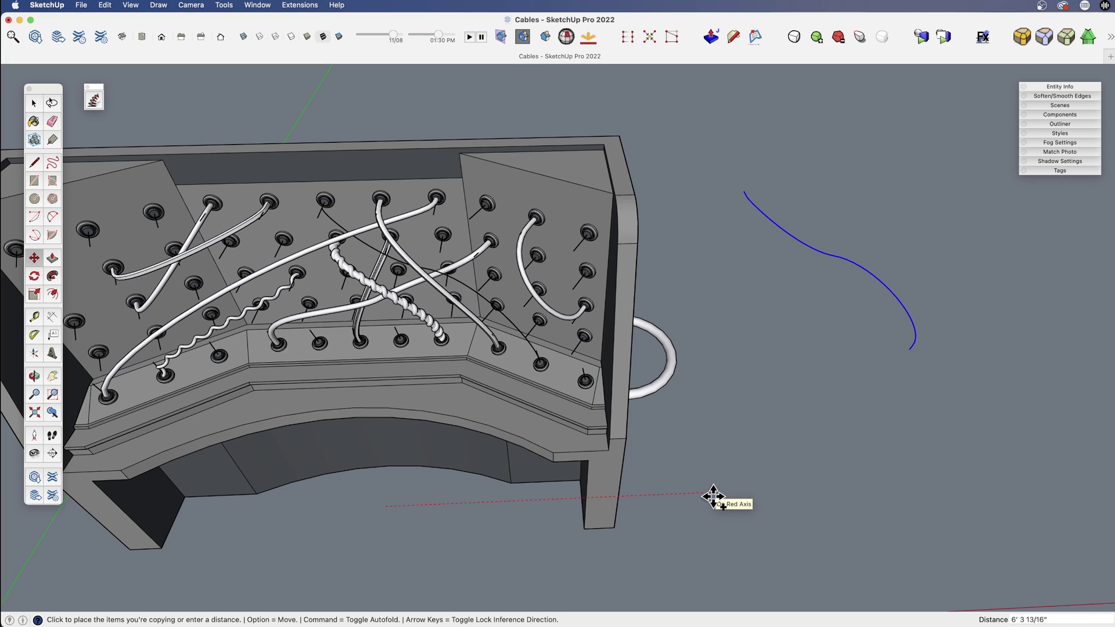
pyautogui.write("5'")
pyautogui.press('Return')
# Erase the original path curve on the board.
pyautogui.moveTo(712, 498); pyautogui.dragTo(677, 472, button='middle')
pyautogui.press('e')
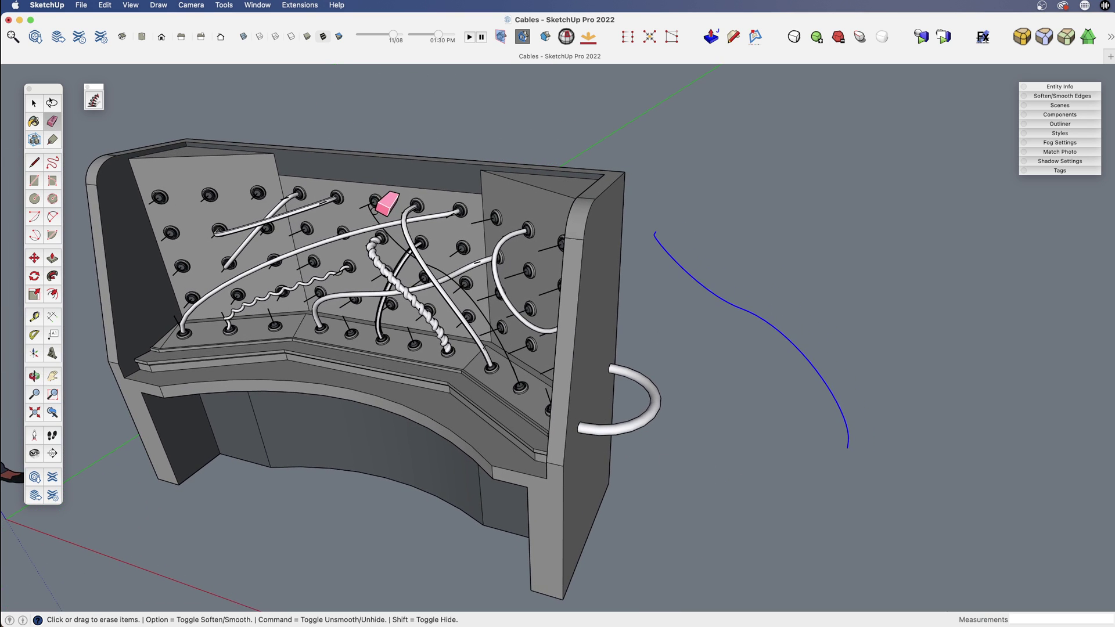
pyautogui.click(368, 213)
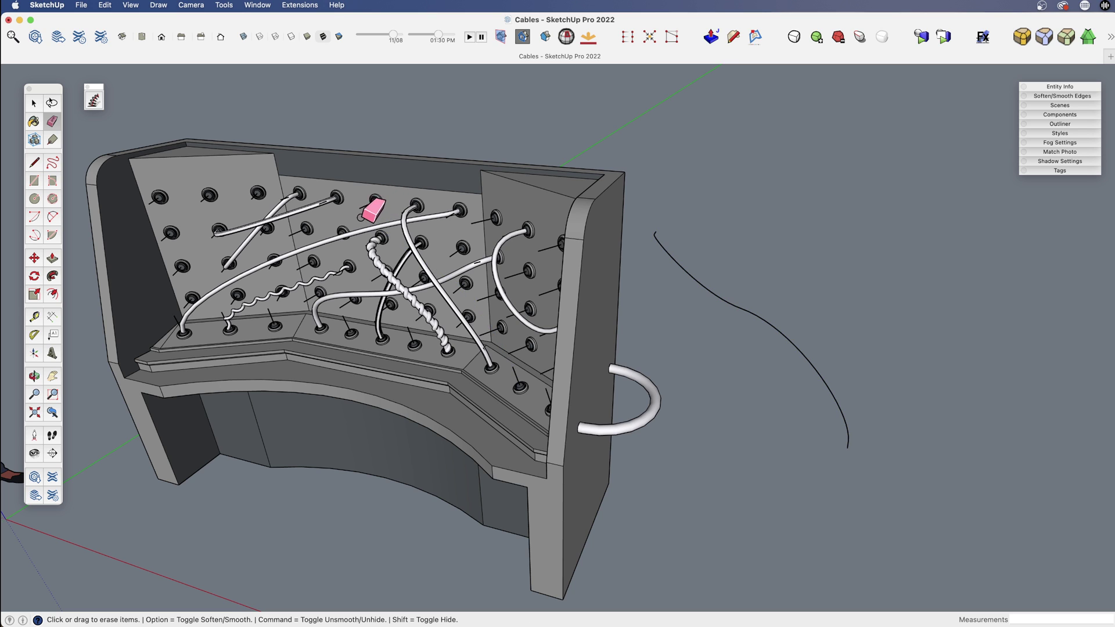
pyautogui.moveTo(688, 249)
pyautogui.mouseDown(button='middle')
pyautogui.moveTo(496, 306)
pyautogui.moveTo(590, 406)
pyautogui.moveTo(684, 361)
pyautogui.mouseUp(button='middle')
pyautogui.press('space')
# Build a round pipe along the copied curve with Pipe Along Path.
pyautogui.click(671, 310)
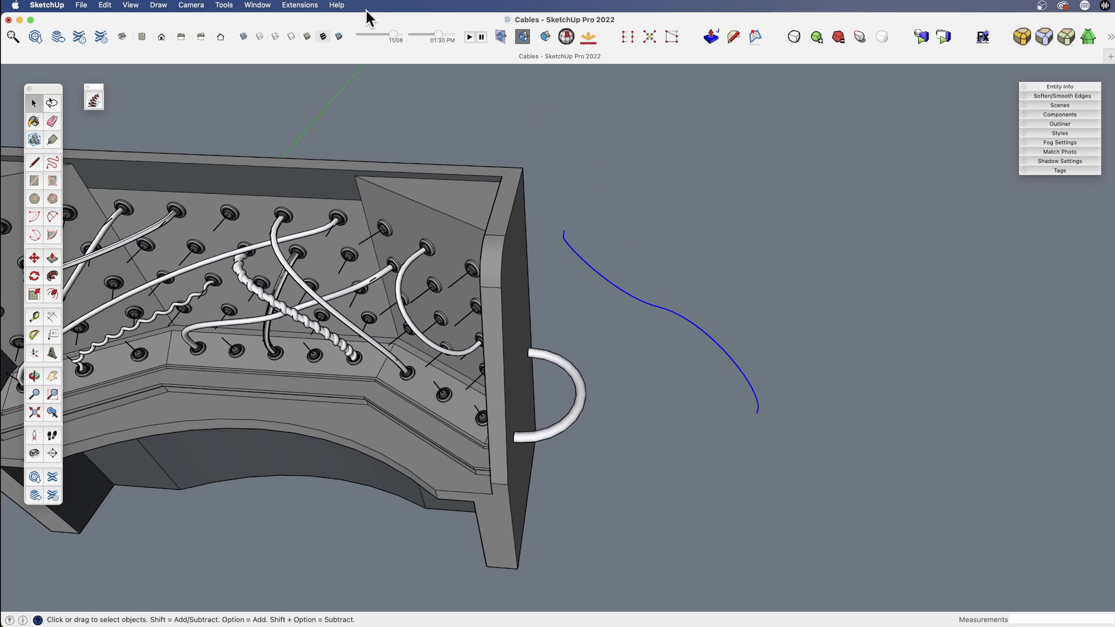
pyautogui.click(296, 6)
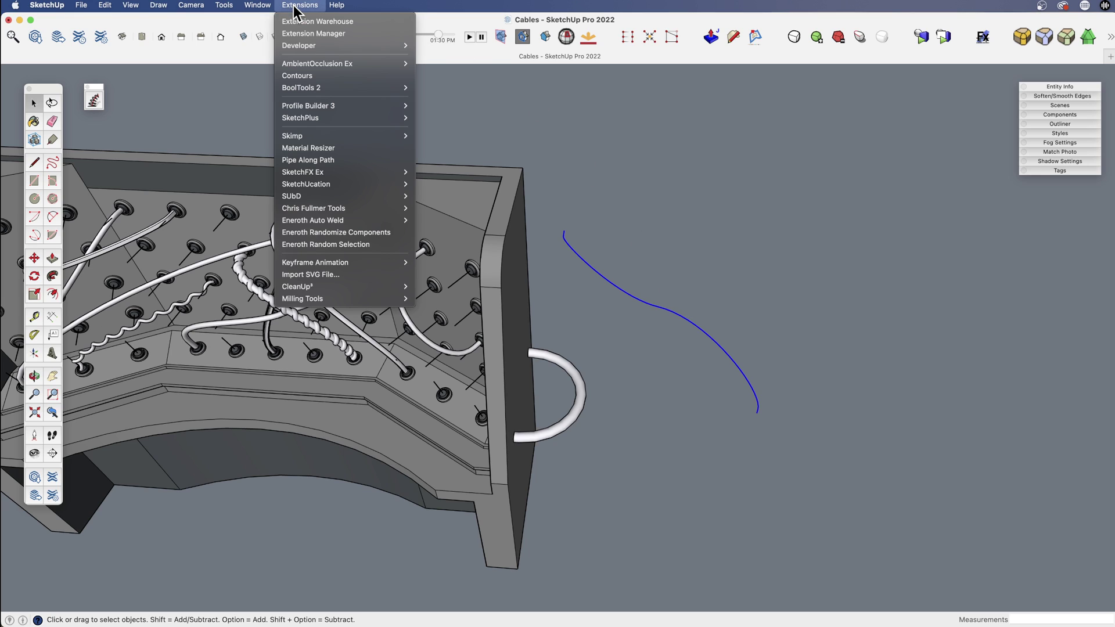
pyautogui.click(340, 160)
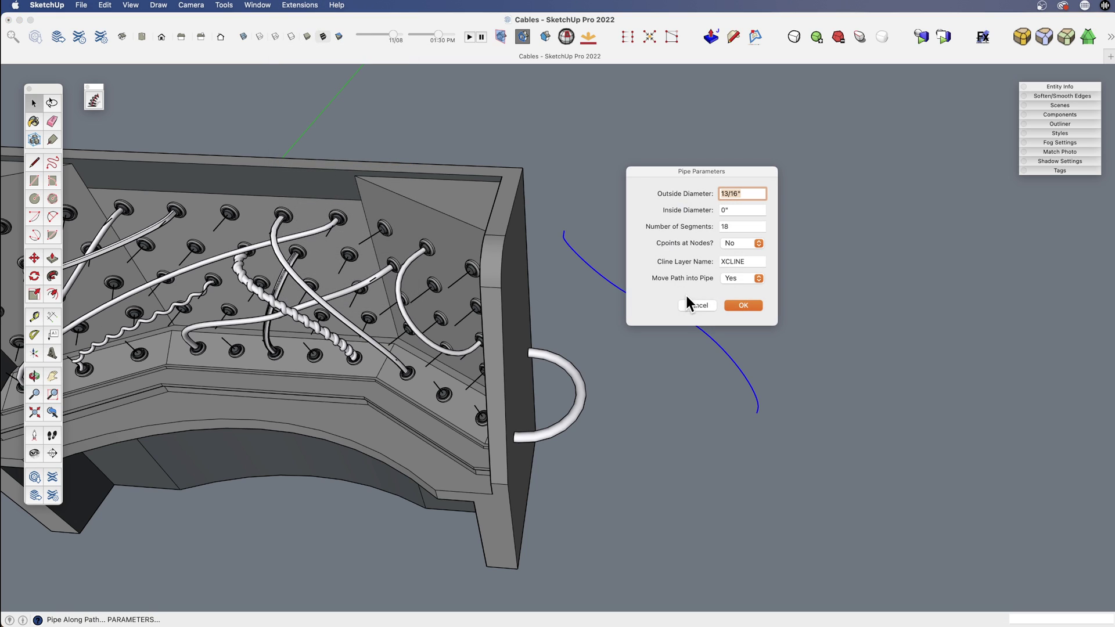
pyautogui.click(744, 306)
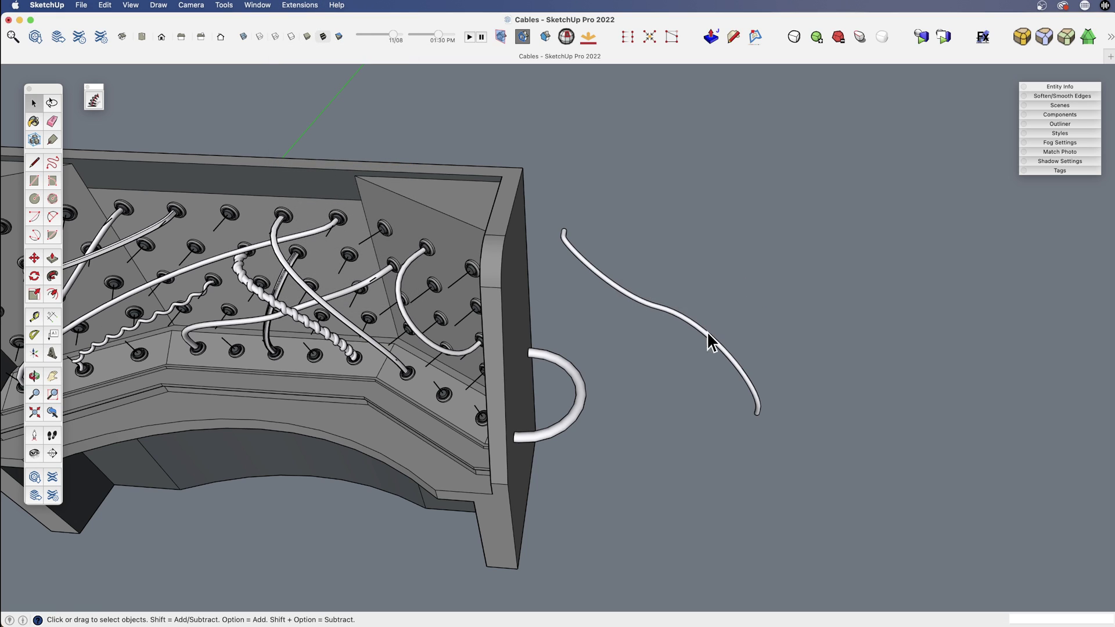
# Inside the pipe group, move the pipe geometry onto its path curve.
pyautogui.click(703, 334)
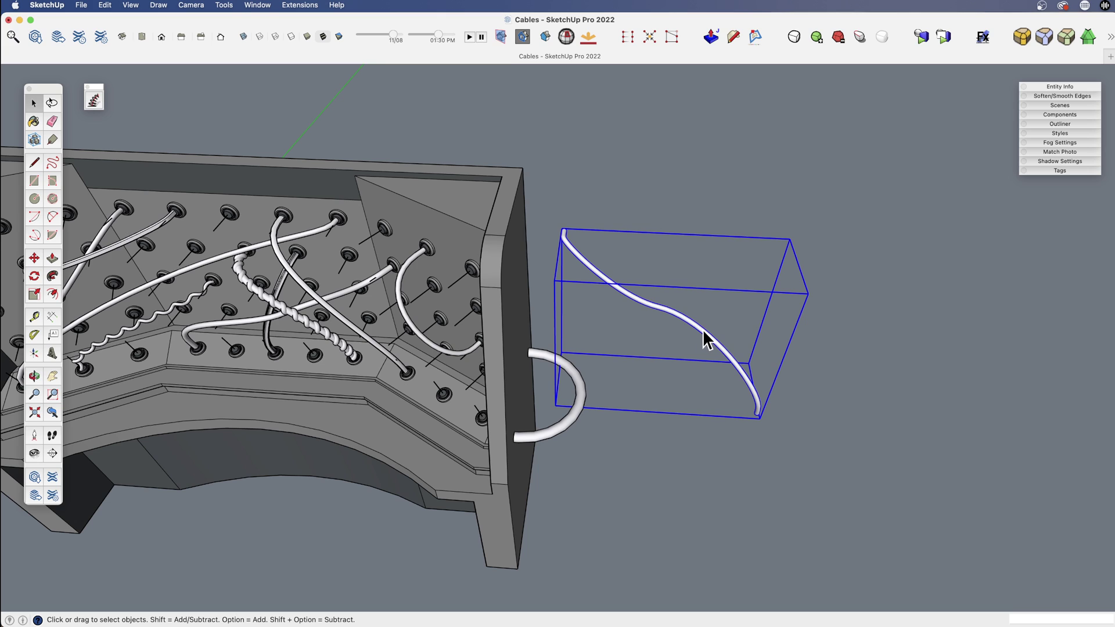
pyautogui.doubleClick(704, 339)
pyautogui.tripleClick(703, 331)
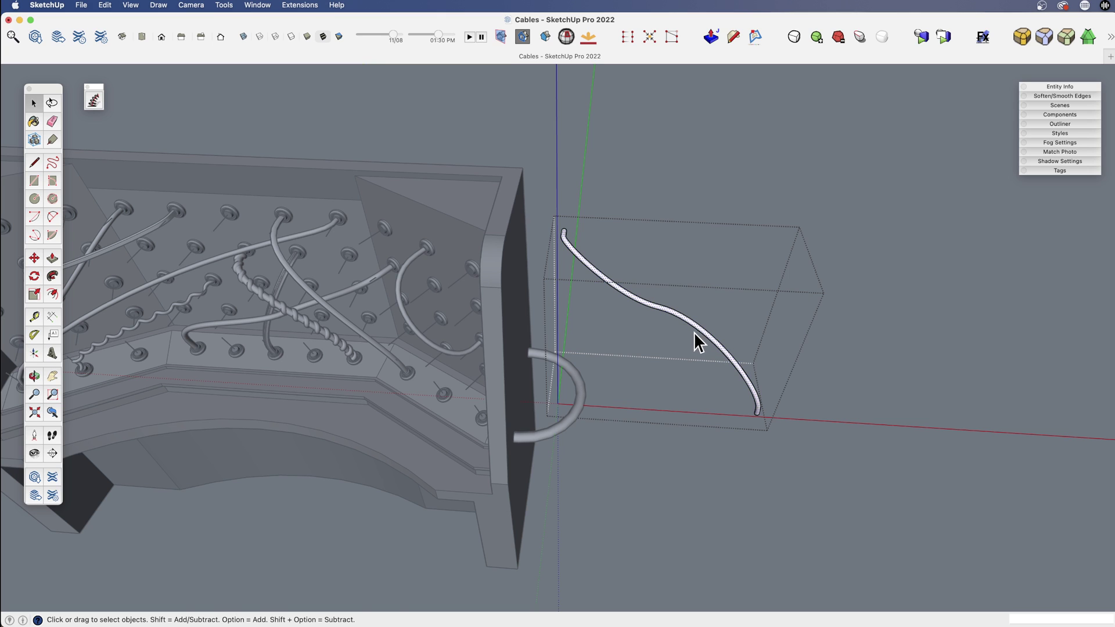
pyautogui.press('m')
pyautogui.click(698, 342)
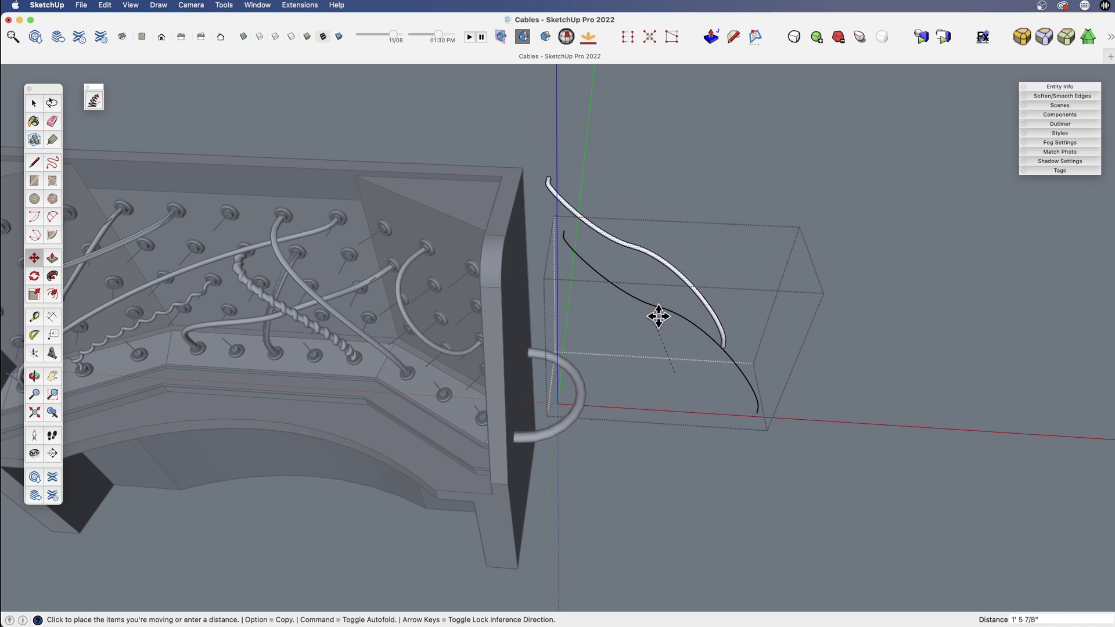
pyautogui.click(708, 365)
pyautogui.press('space')
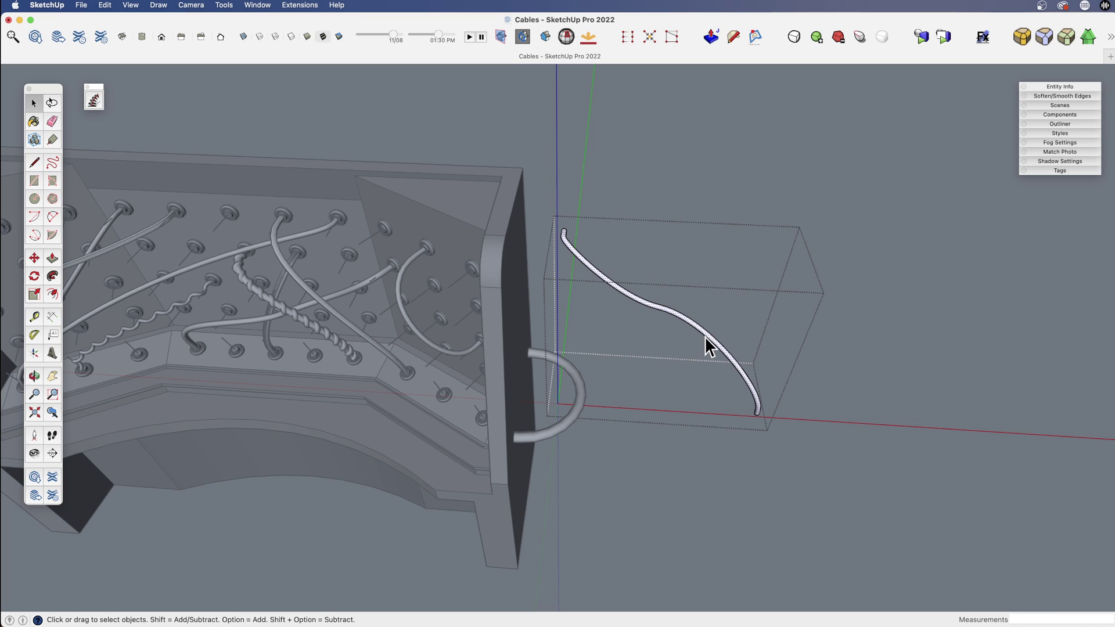
pyautogui.click(800, 385)
pyautogui.click(804, 387)
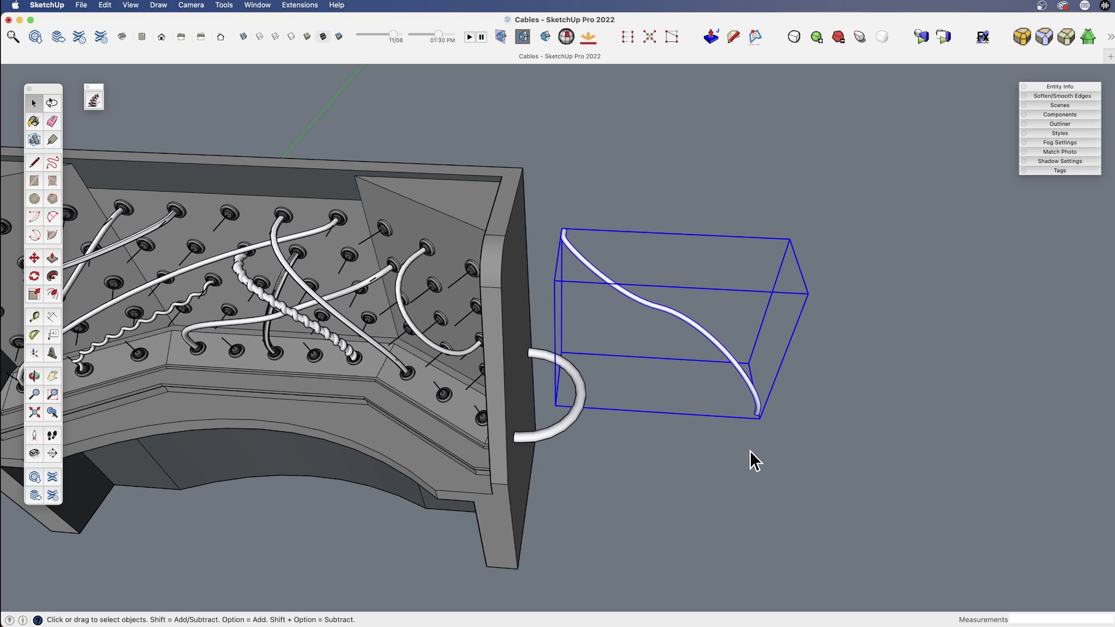
# Move the cable group 5' along red back onto the board.
pyautogui.press('m')
pyautogui.click(724, 451)
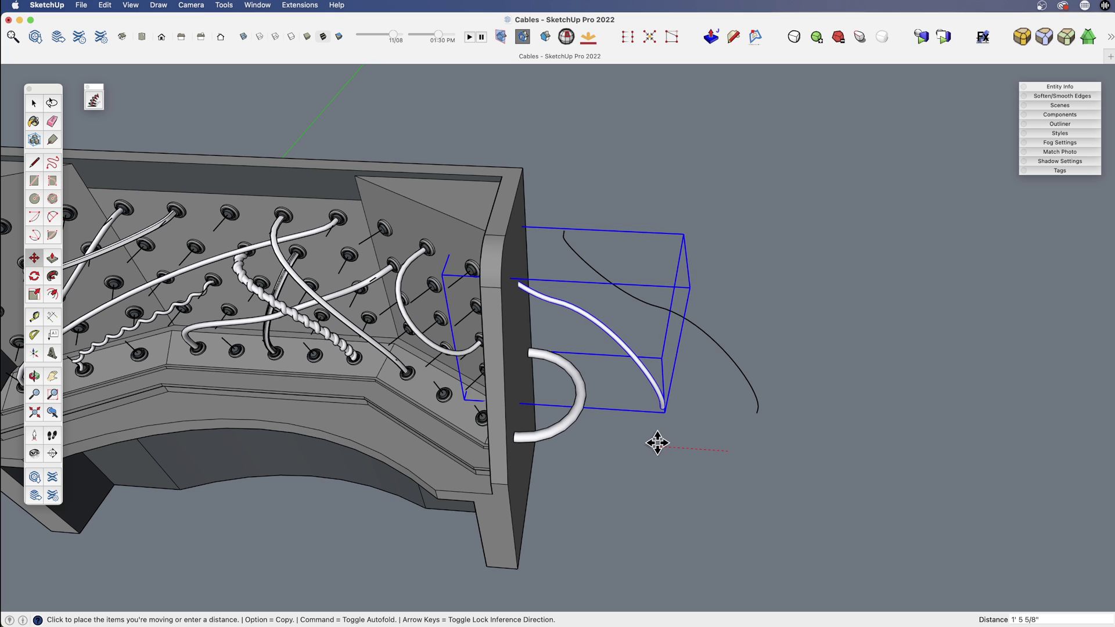
pyautogui.write('5')
pyautogui.press('Return')
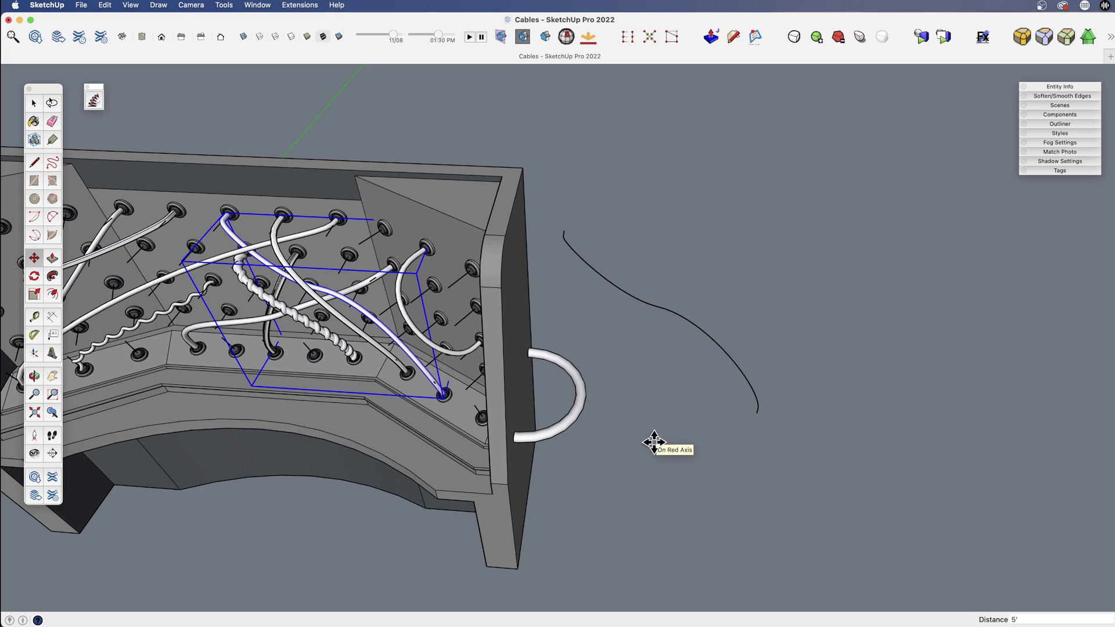
# Select the leftover path curve beside the board.
pyautogui.press('space')
pyautogui.click(680, 318)
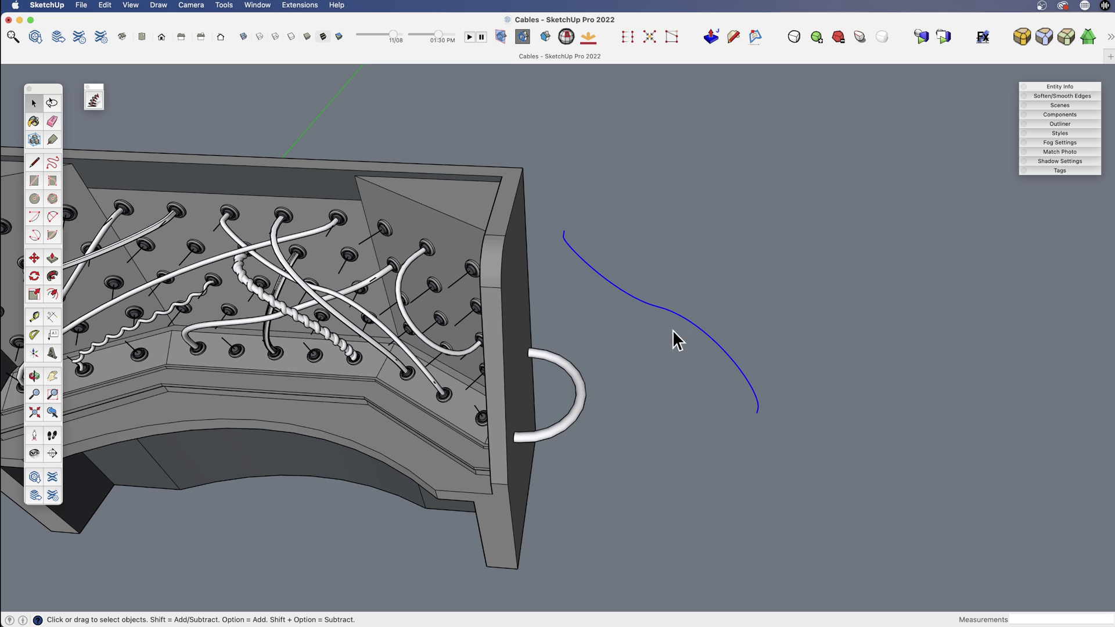
pyautogui.moveTo(705, 349); pyautogui.dragTo(672, 343, button='middle')
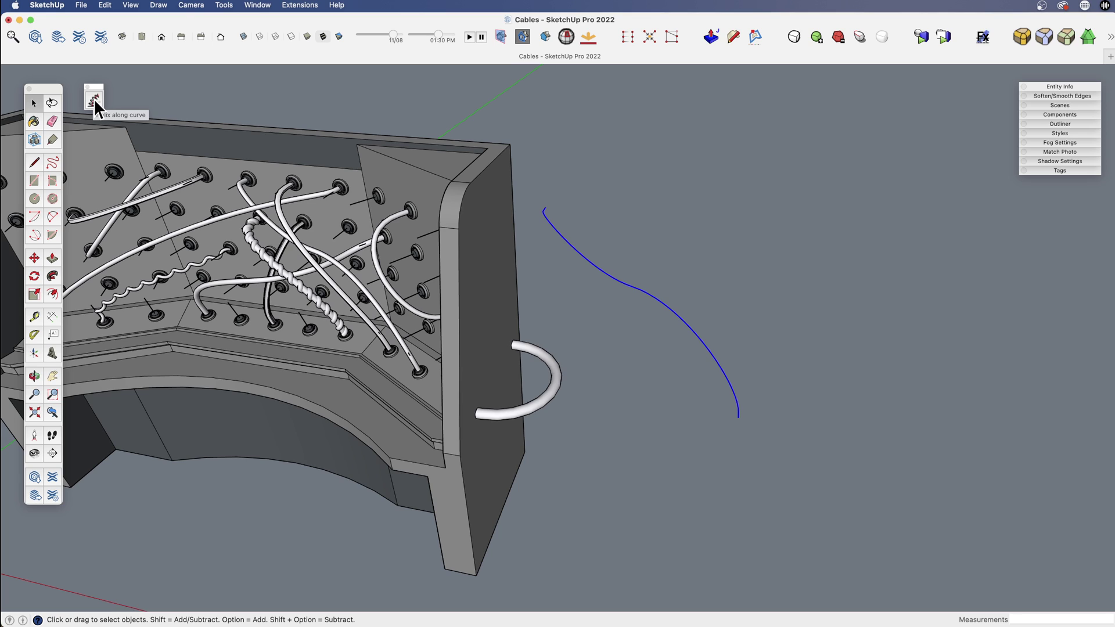
# Create a helix tube along the curve with Radius 1 and 2 at .6, 18 laps.
pyautogui.moveTo(96, 87); pyautogui.dragTo(97, 89)
pyautogui.click(95, 99)
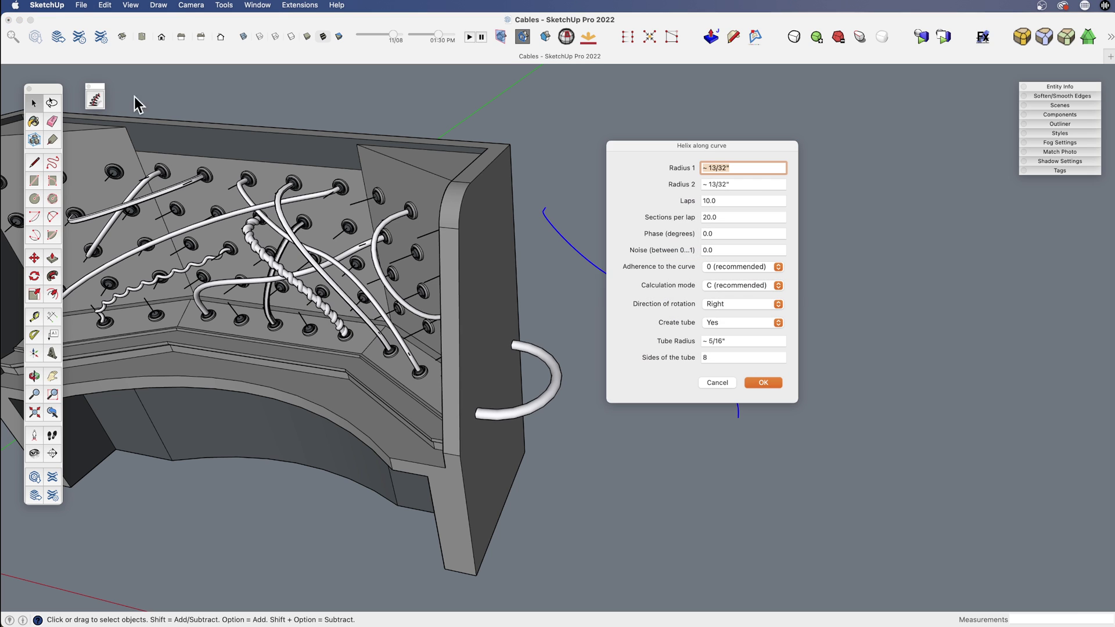
pyautogui.moveTo(735, 152); pyautogui.dragTo(869, 121)
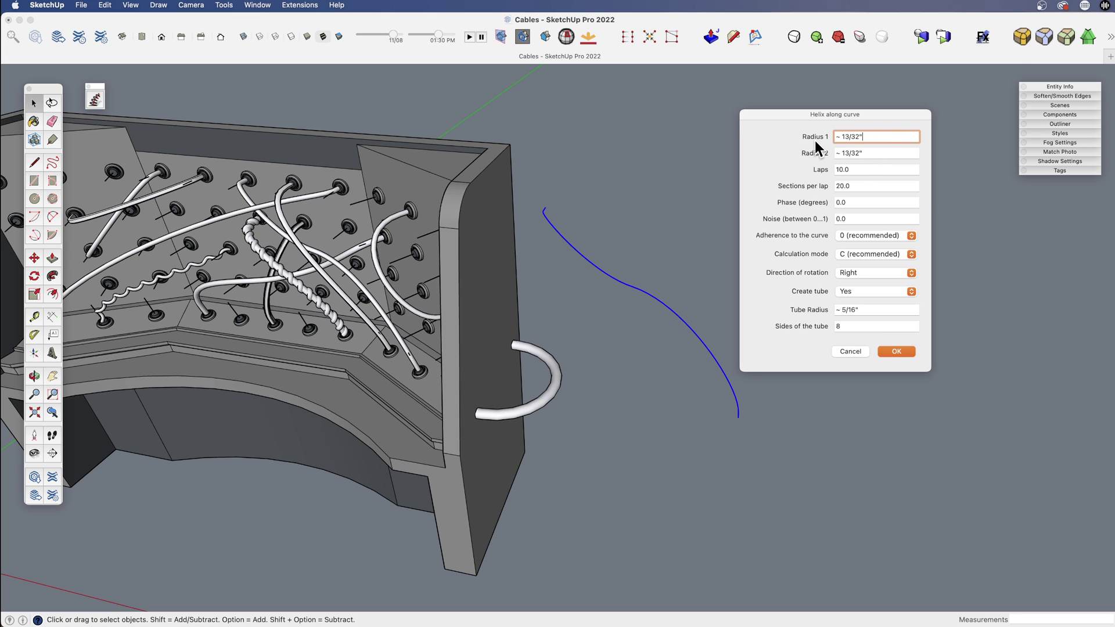
pyautogui.write('.6')
pyautogui.press('Tab')
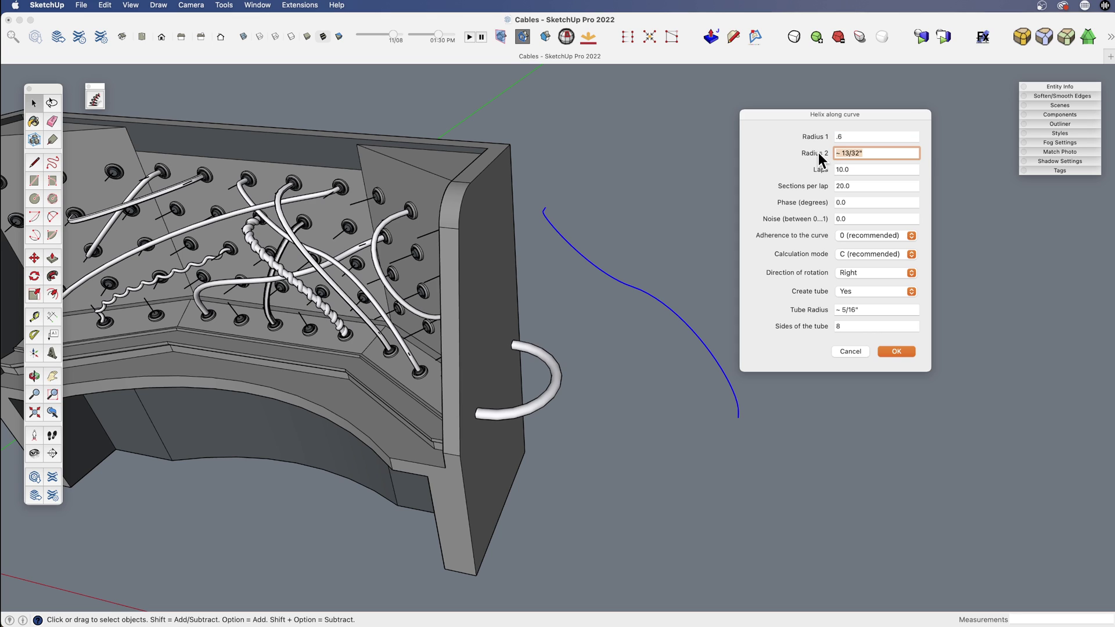
pyautogui.write('.6')
pyautogui.click(855, 170)
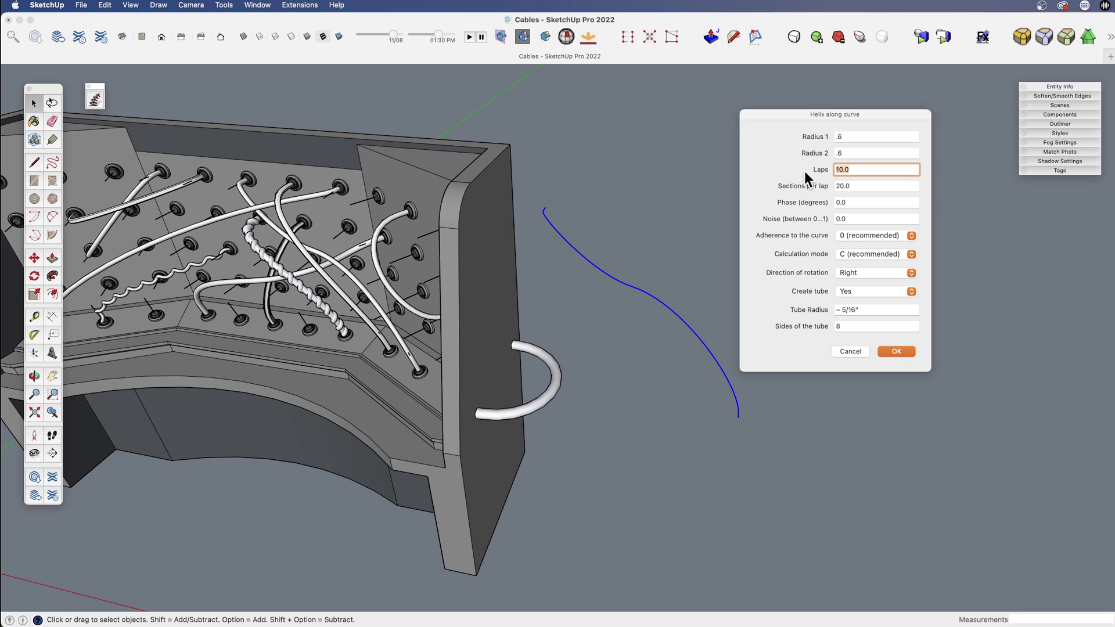
pyautogui.write('18')
pyautogui.click(909, 292)
pyautogui.click(907, 292)
pyautogui.click(896, 350)
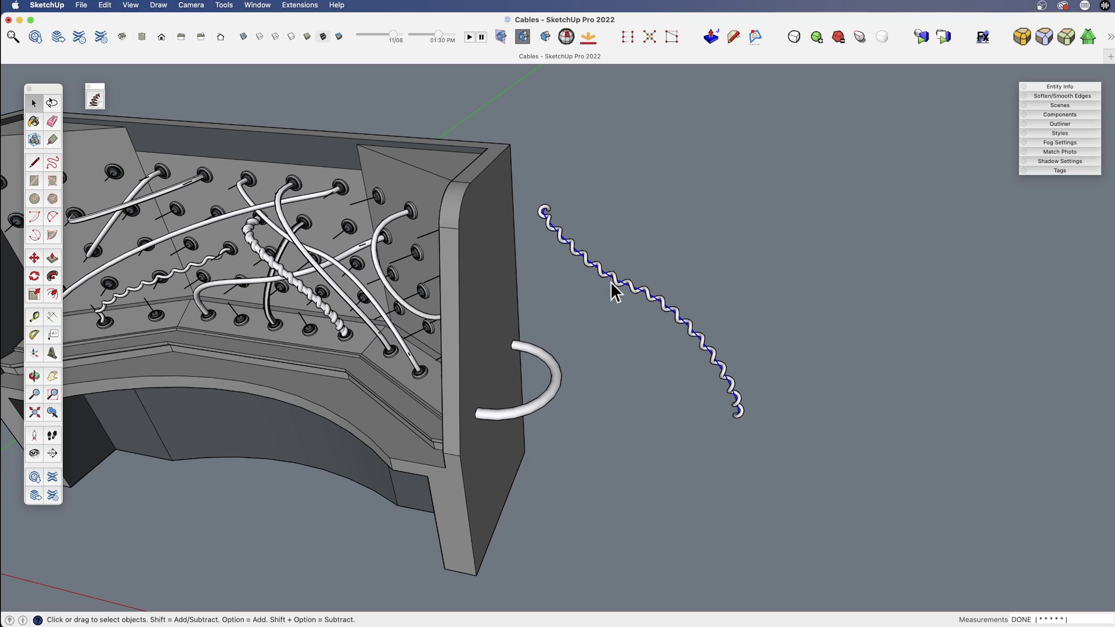
# Move the spiral cable along the red axis onto the socket panel.
pyautogui.click(704, 337)
pyautogui.press('m')
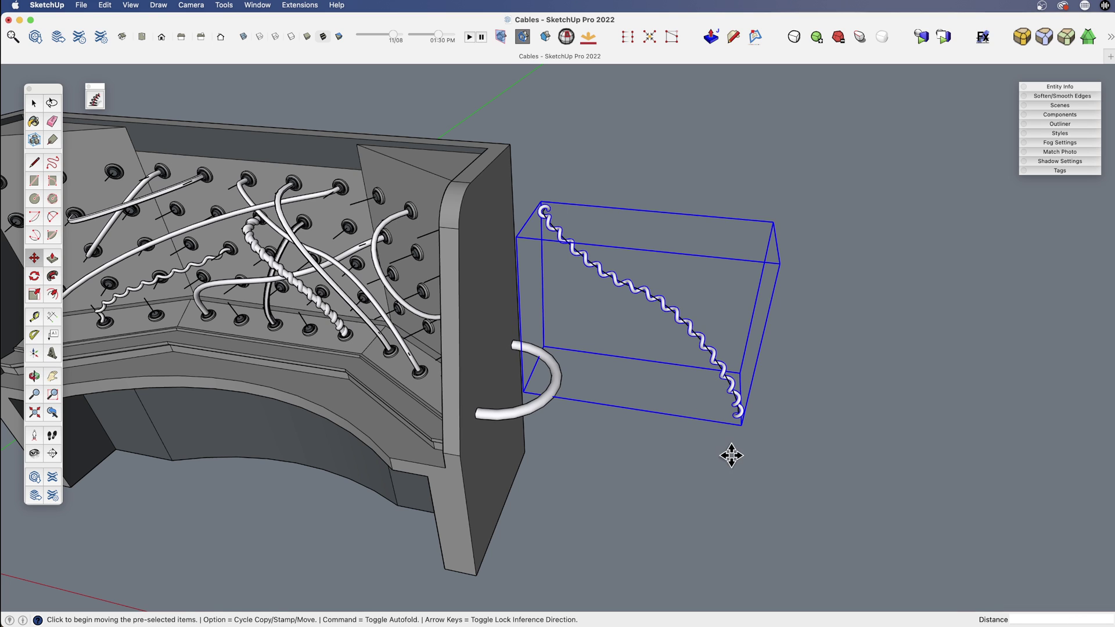
pyautogui.click(734, 453)
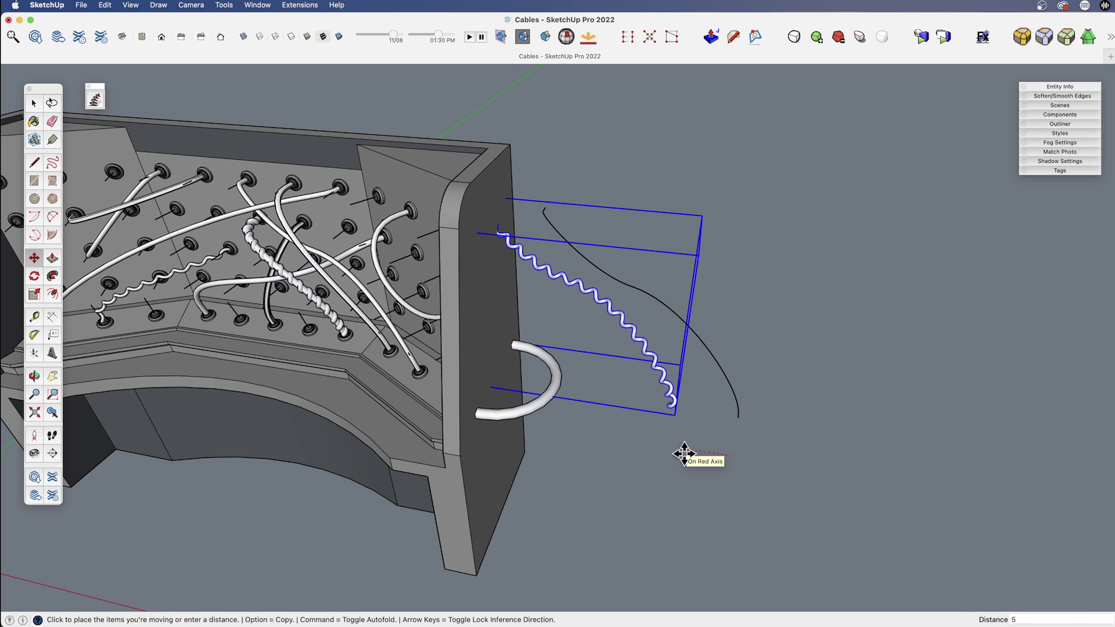
pyautogui.press('Return')
pyautogui.press('space')
# Delete the leftover straight guide curve inside the spiral.
pyautogui.scroll(5, 420, 326)
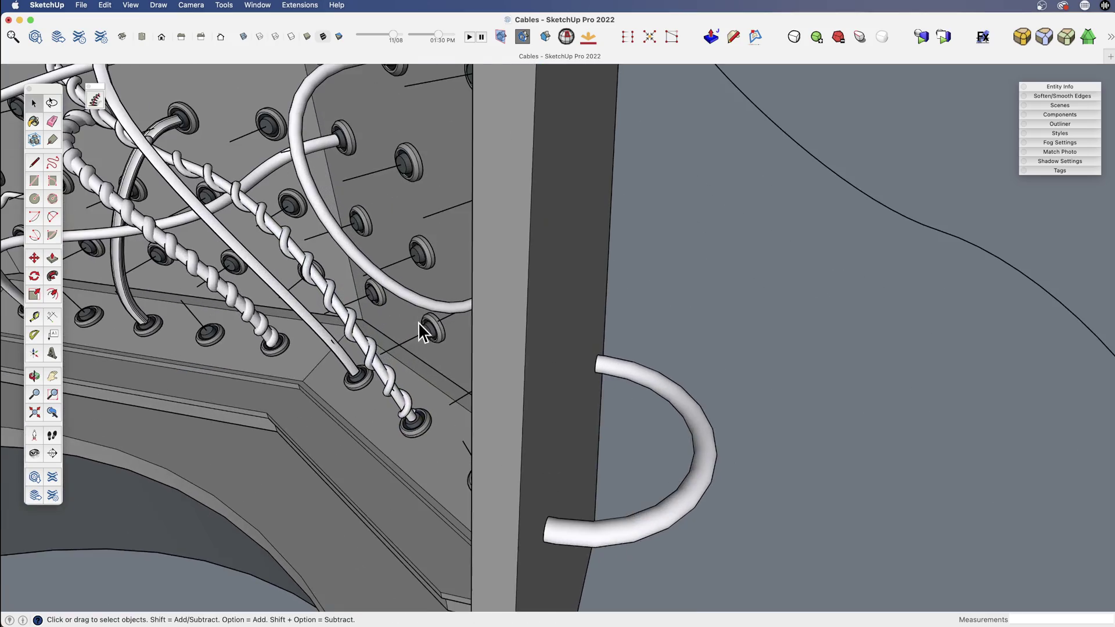
pyautogui.scroll(-5, 419, 326)
pyautogui.moveTo(419, 326)
pyautogui.mouseDown(button='middle')
pyautogui.moveTo(667, 319)
pyautogui.moveTo(685, 268)
pyautogui.moveTo(632, 350)
pyautogui.mouseUp(button='middle')
pyautogui.click(608, 323)
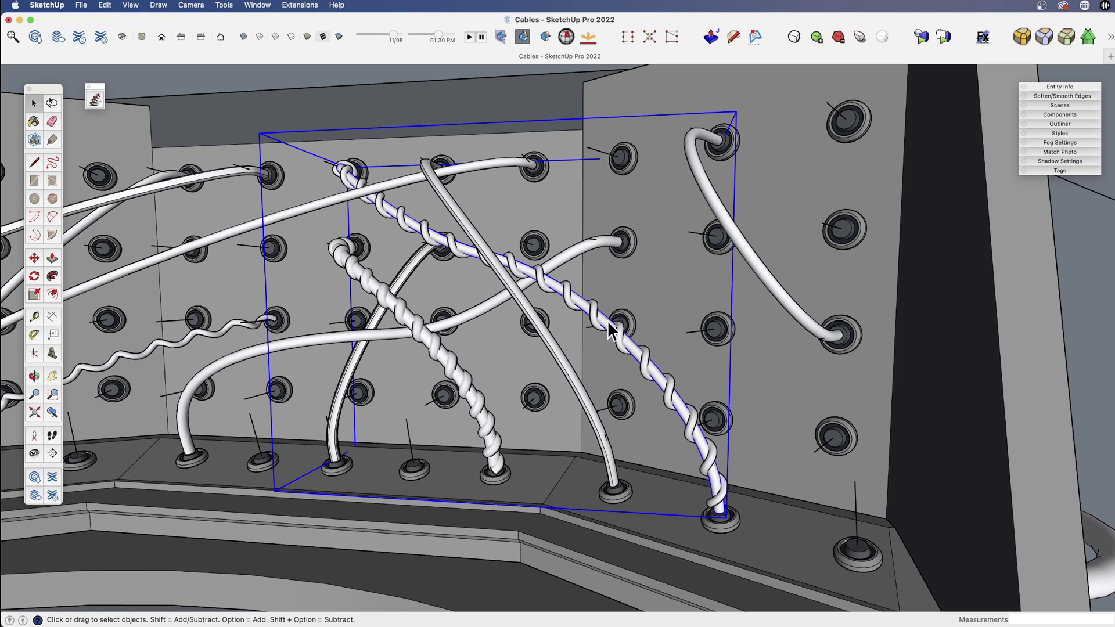
pyautogui.press('Delete')
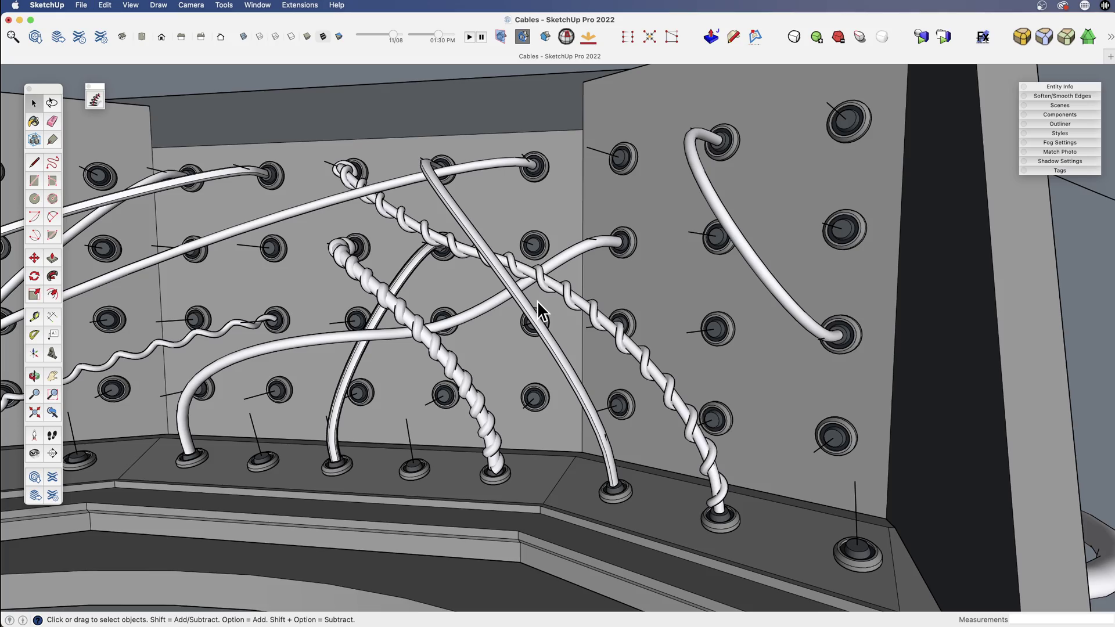
pyautogui.moveTo(574, 329); pyautogui.dragTo(430, 296, button='middle')
pyautogui.scroll(-10, 429, 296)
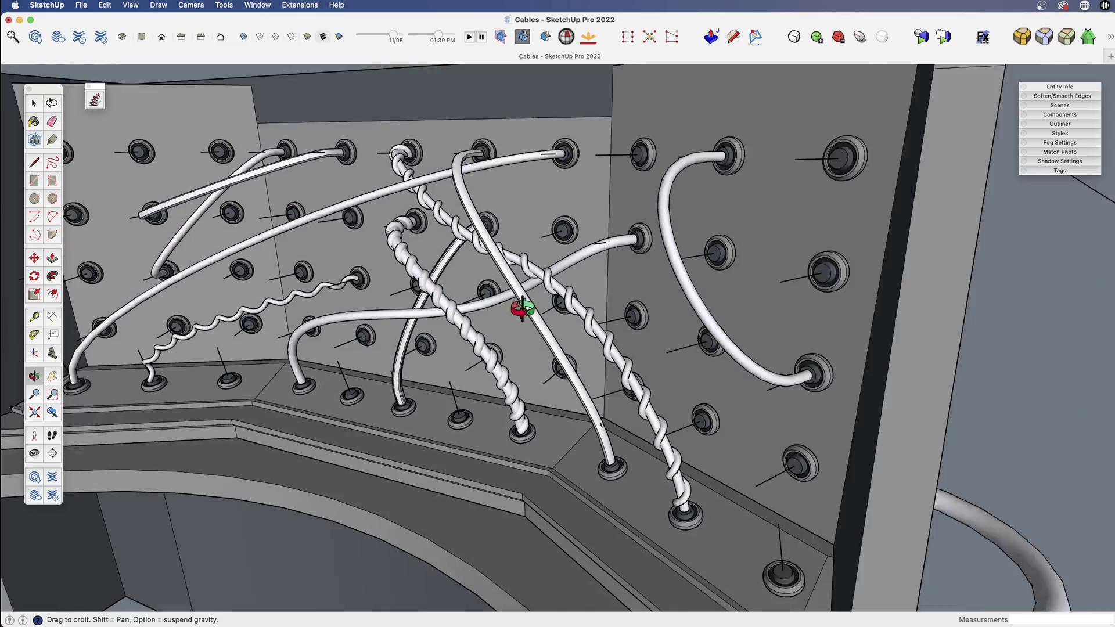
pyautogui.moveTo(499, 325); pyautogui.dragTo(659, 378, button='middle')
pyautogui.scroll(5, 482, 369)
# Run Helix along curve on the spare curve: tube radius .6, 14 laps, radii .3 and .3.
pyautogui.click(666, 232)
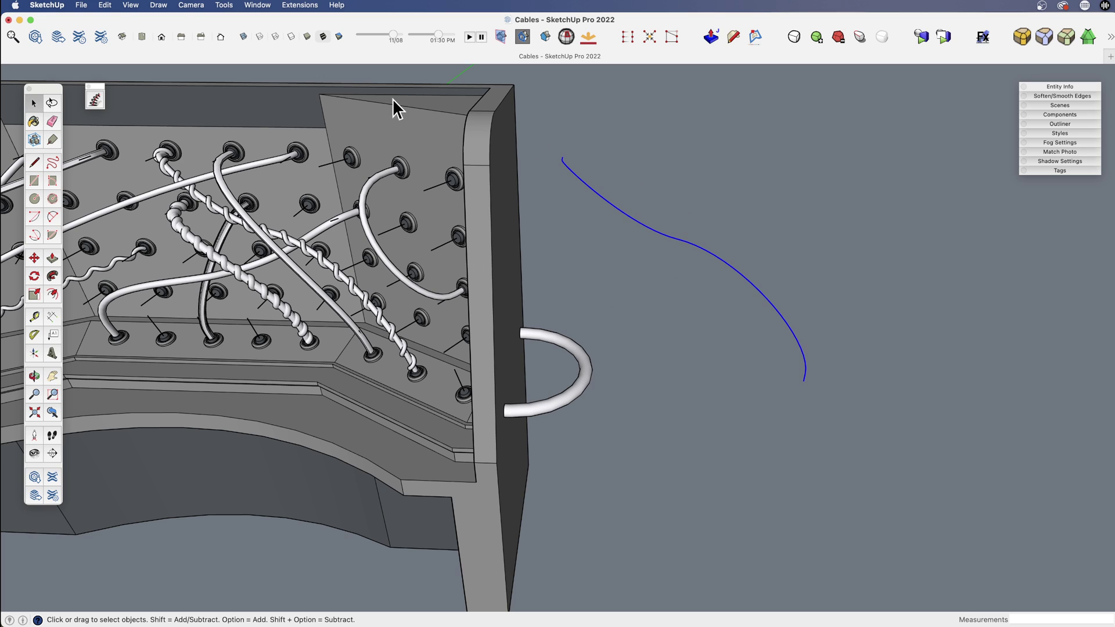
pyautogui.click(94, 100)
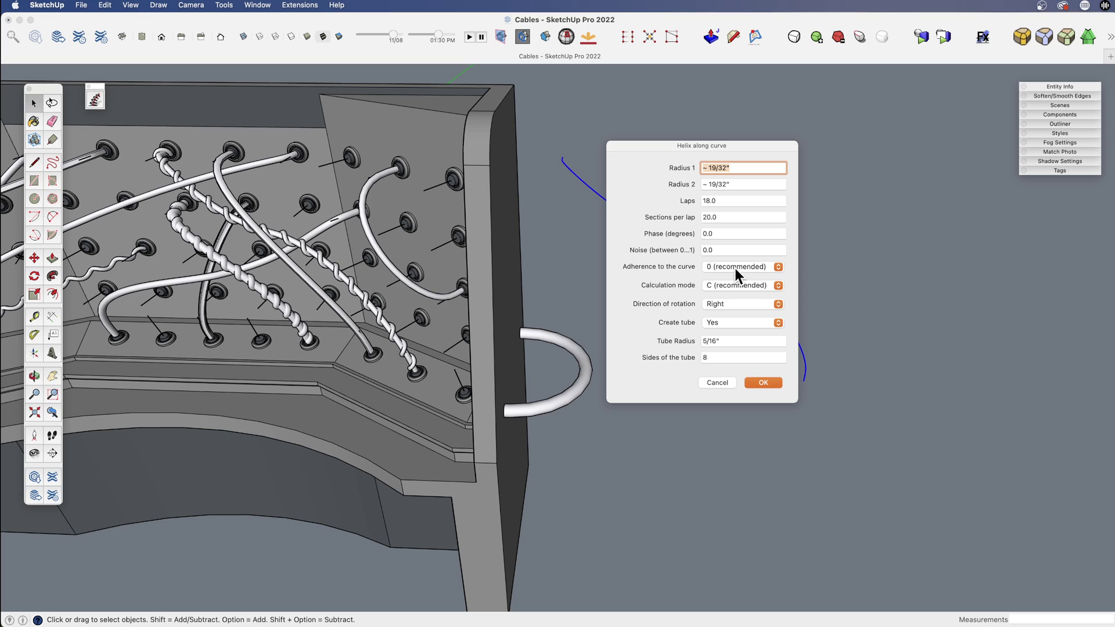
pyautogui.click(736, 341)
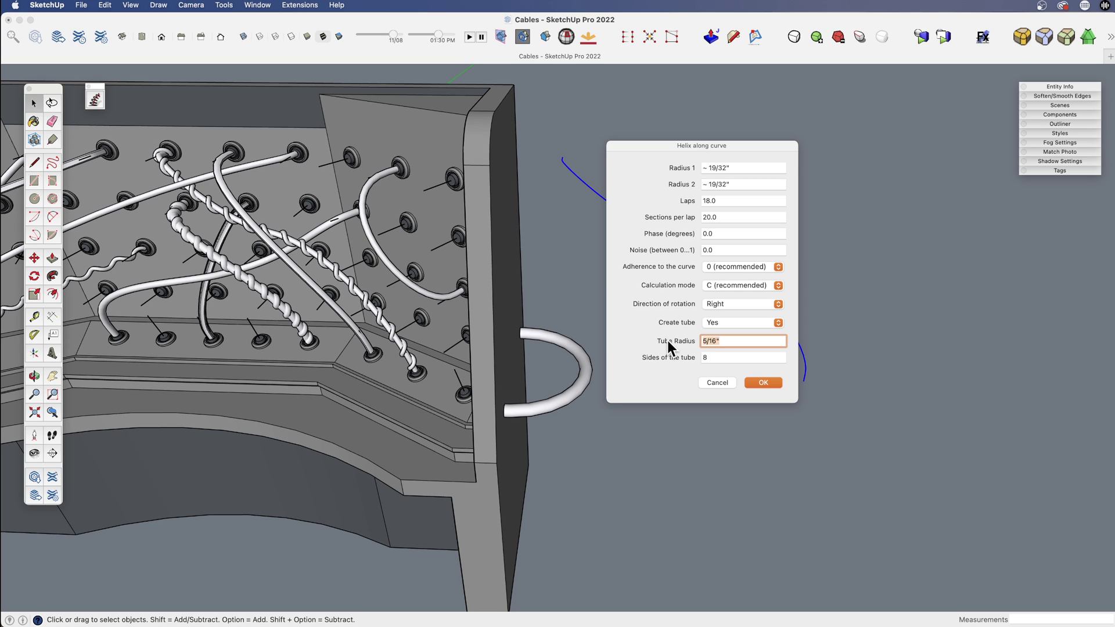
pyautogui.write('.6')
pyautogui.click(715, 201)
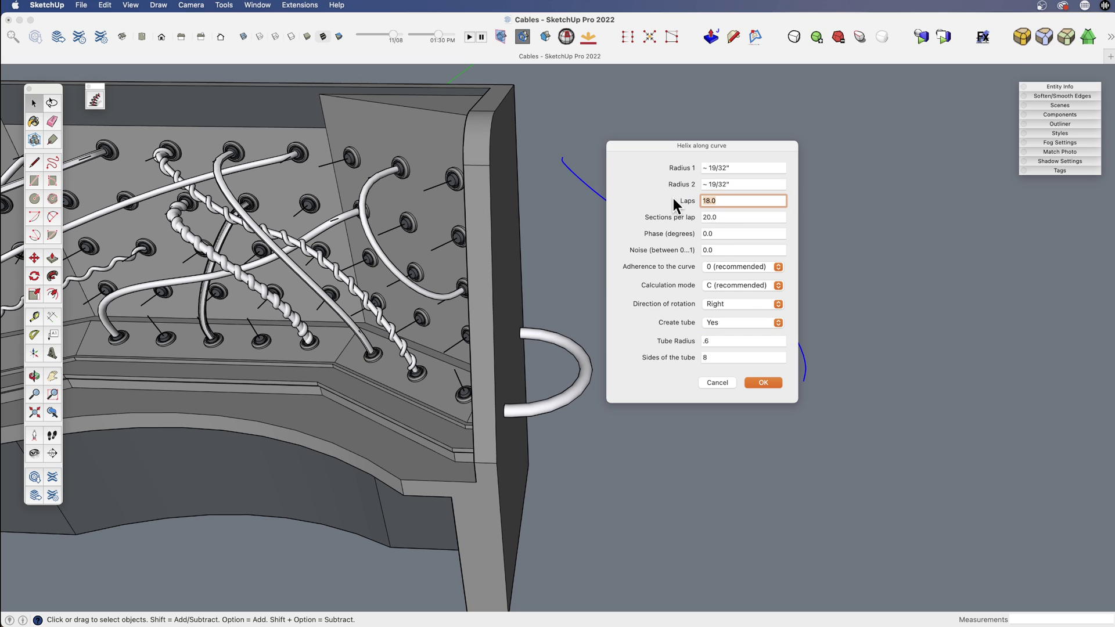
pyautogui.write('14')
pyautogui.click(728, 168)
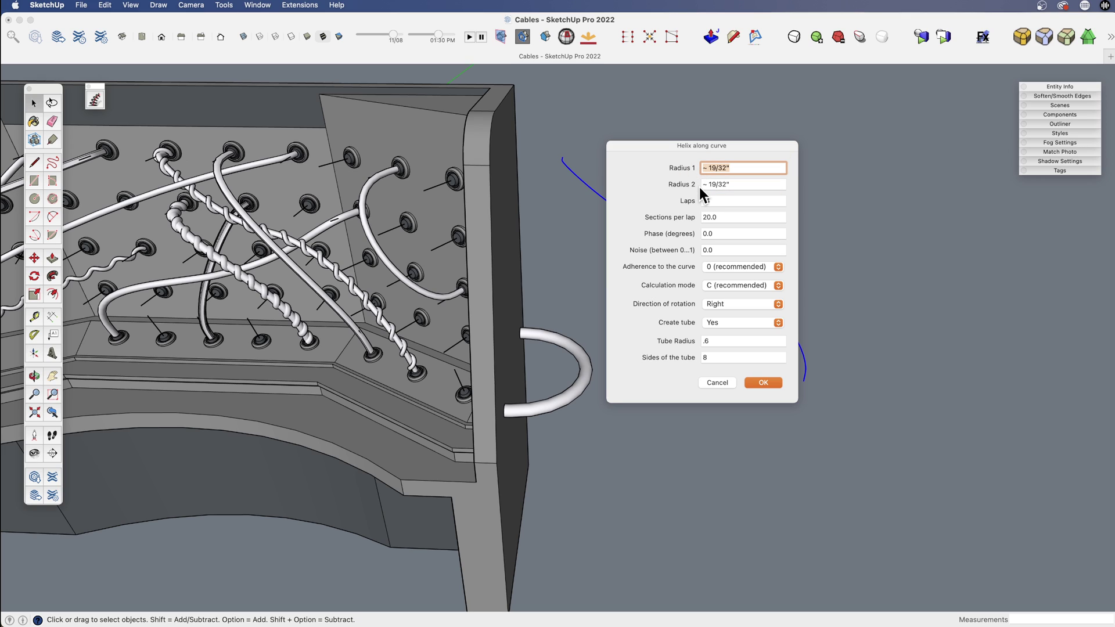
pyautogui.write('.3')
pyautogui.click(733, 184)
pyautogui.write('.3')
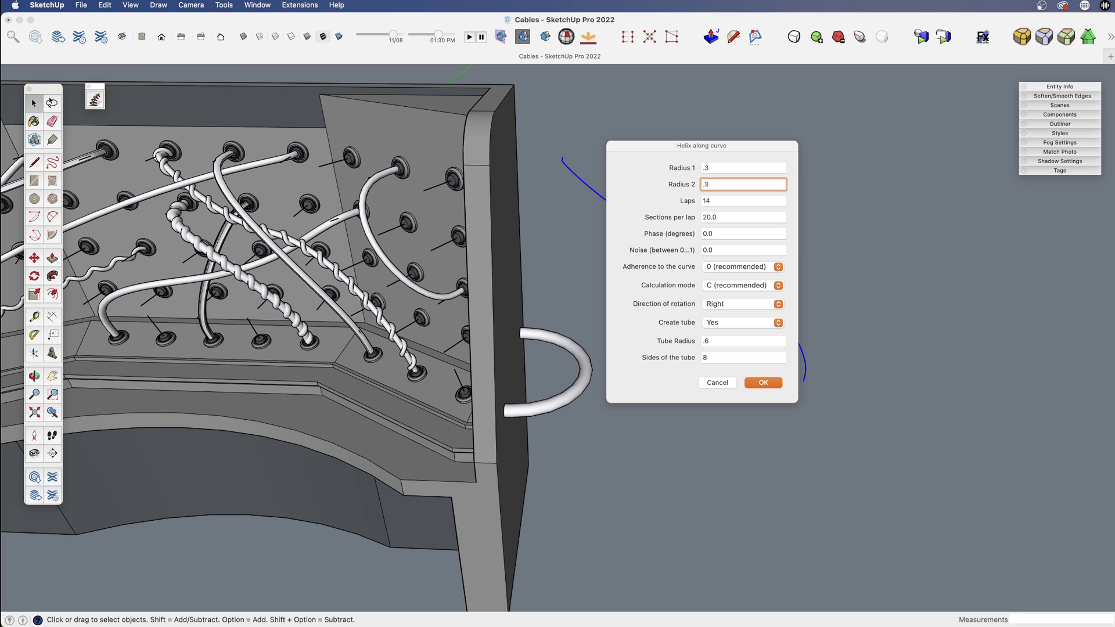
pyautogui.click(764, 383)
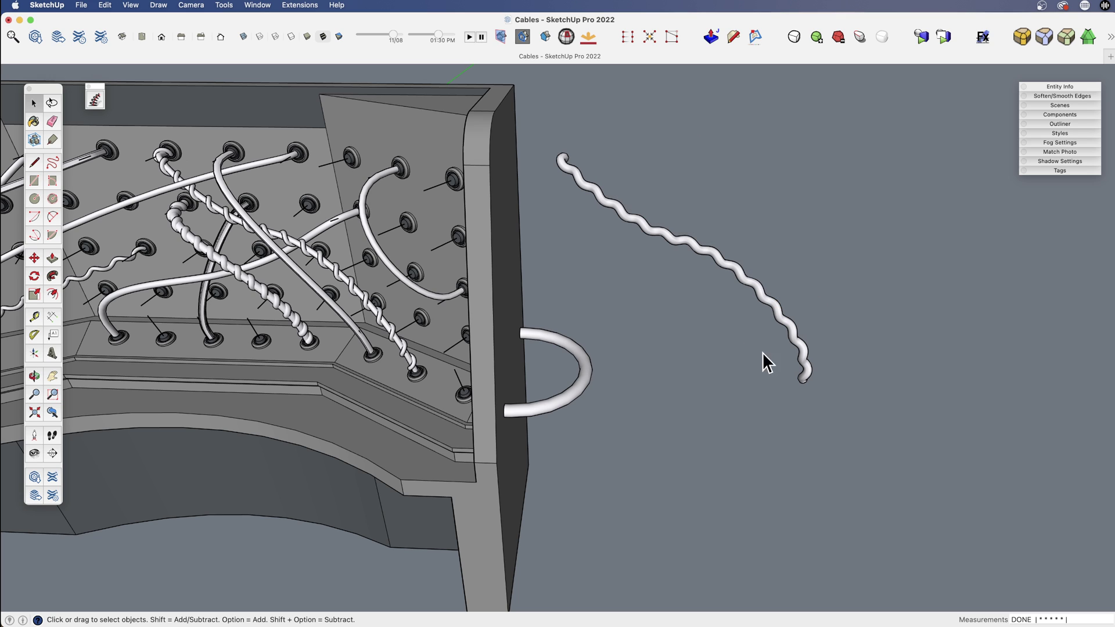
pyautogui.click(760, 296)
pyautogui.moveTo(761, 296); pyautogui.dragTo(777, 324, button='middle')
# Move the wavy cable 20' along the red axis onto the socket panel.
pyautogui.press('m')
pyautogui.click(822, 423)
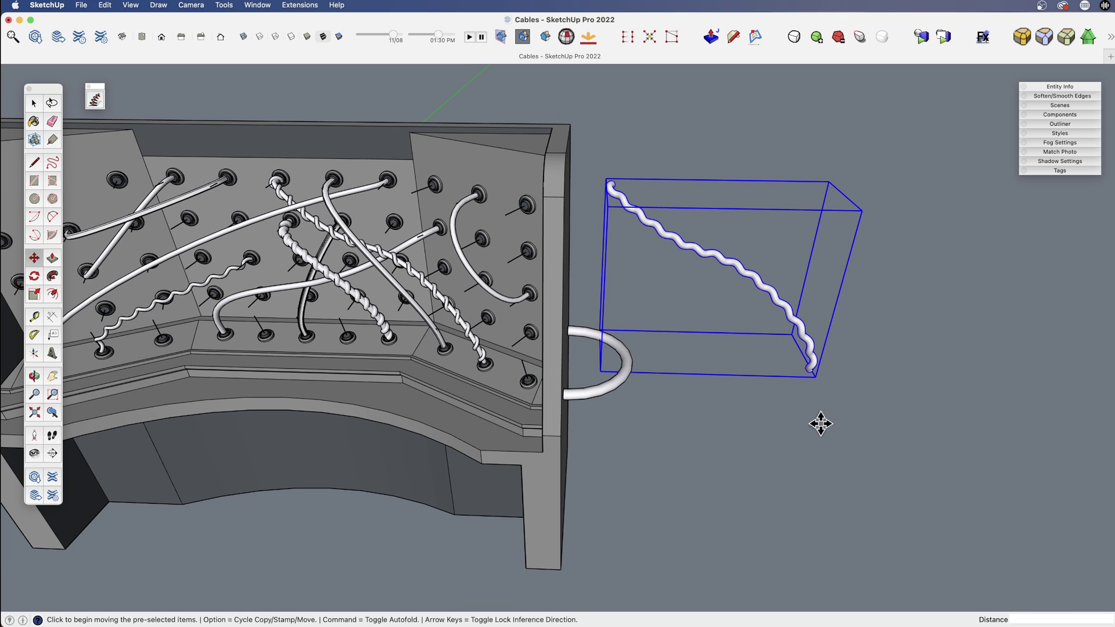
pyautogui.write("20'")
pyautogui.press('Return')
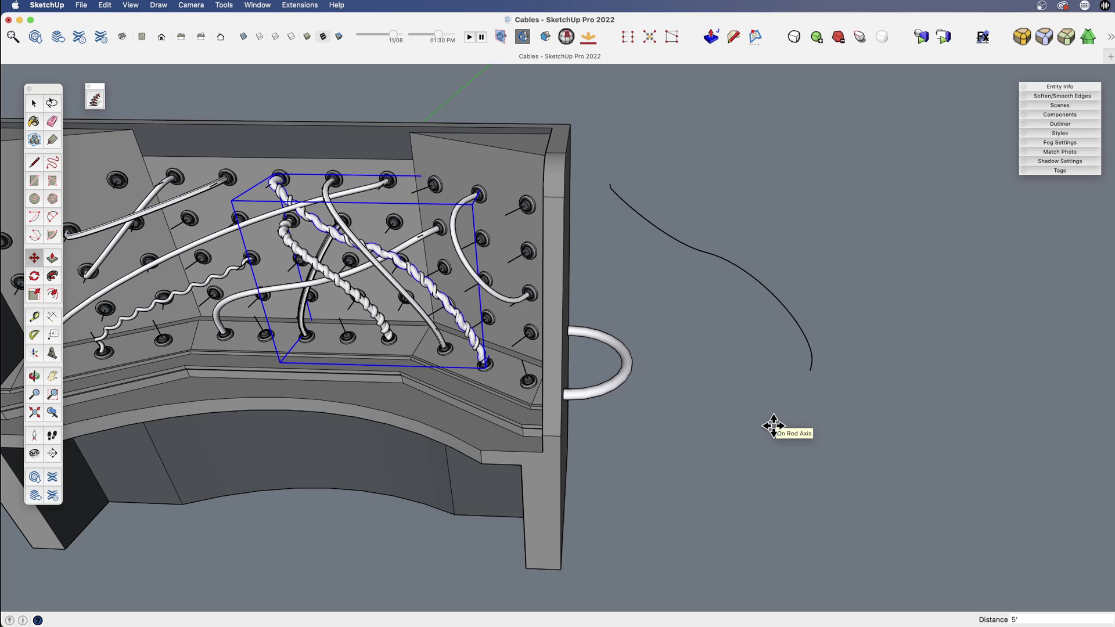
pyautogui.press('space')
pyautogui.click(695, 470)
# Orbit around the stand to check the wavy cable's placement on the panel.
pyautogui.scroll(5, 370, 245)
pyautogui.keyDown('shift'); pyautogui.moveTo(370, 245); pyautogui.dragTo(525, 256, button='middle'); pyautogui.keyUp('shift')
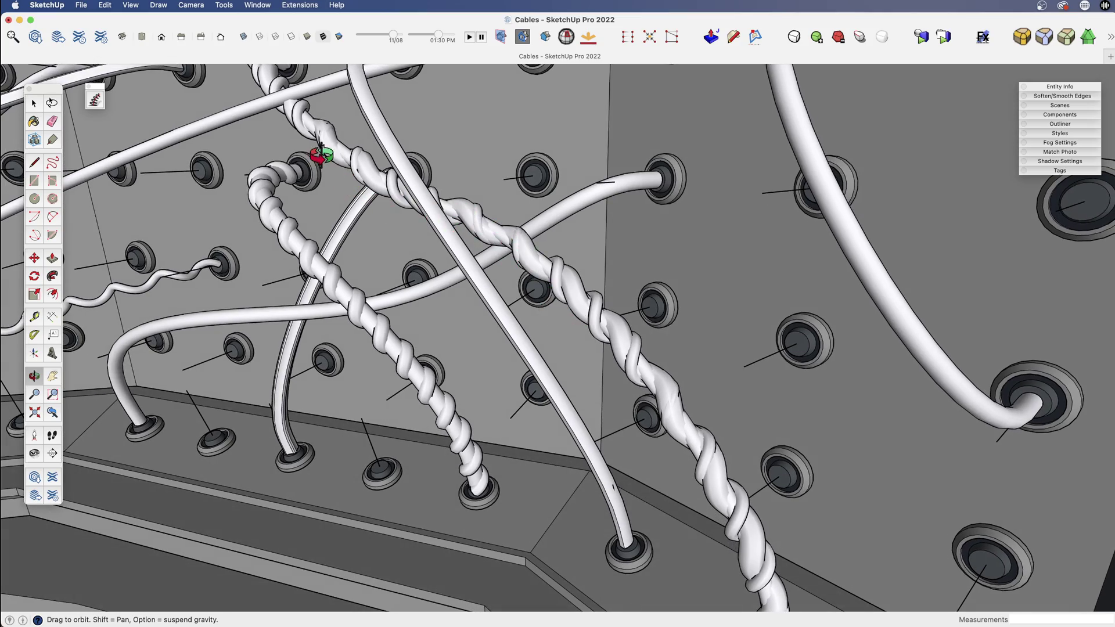
pyautogui.moveTo(710, 454); pyautogui.dragTo(623, 393)
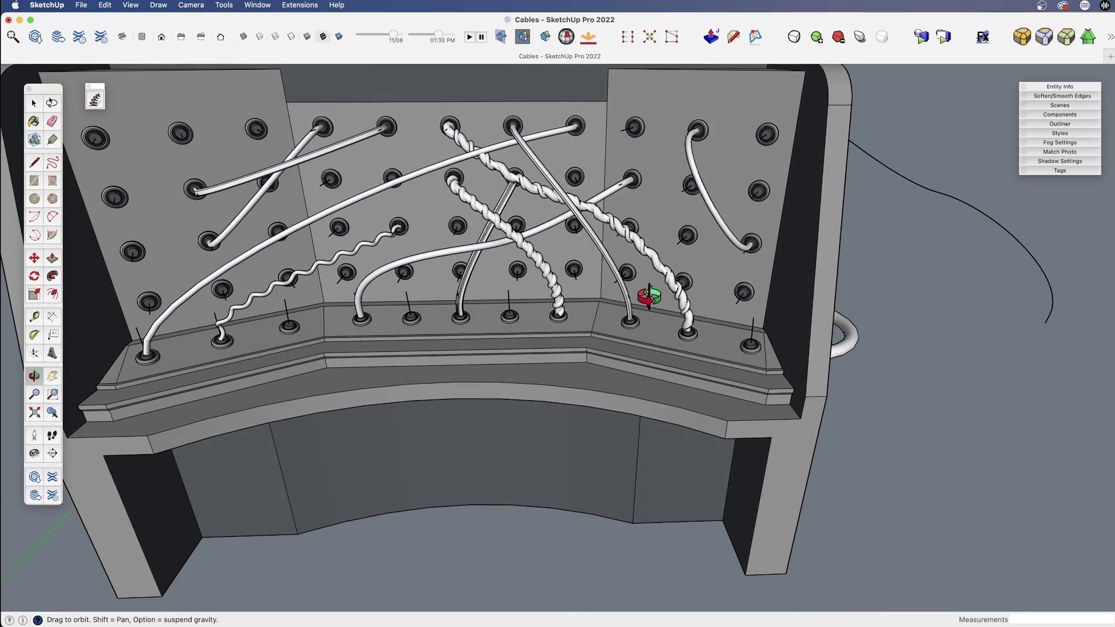
pyautogui.scroll(-6, 649, 296)
pyautogui.moveTo(654, 339); pyautogui.dragTo(572, 352)
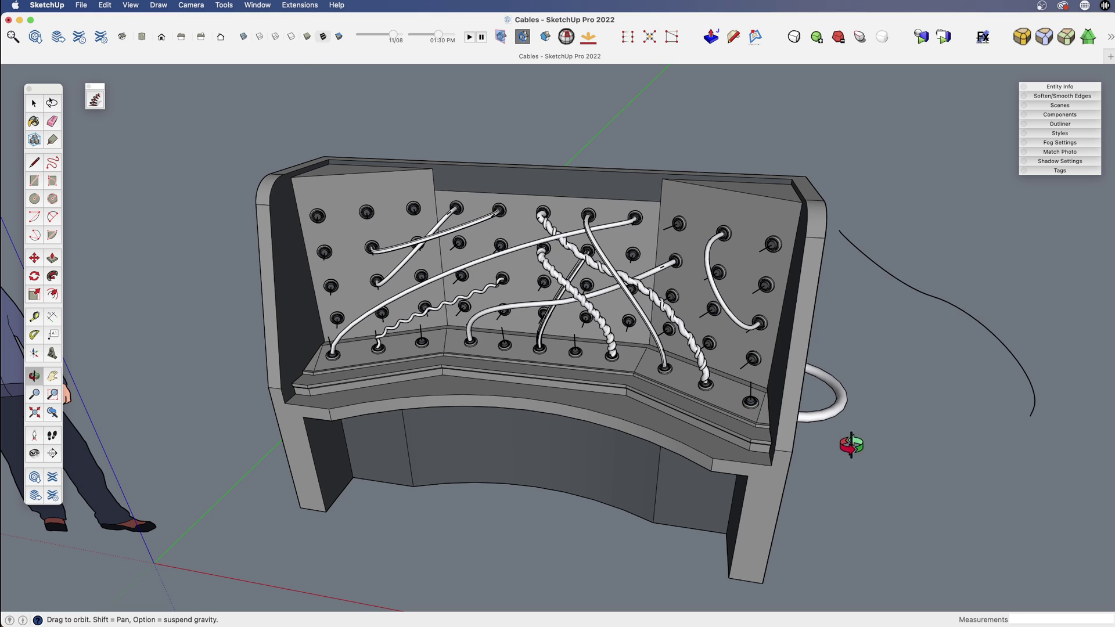
pyautogui.moveTo(852, 445); pyautogui.dragTo(597, 423)
pyautogui.press('space')
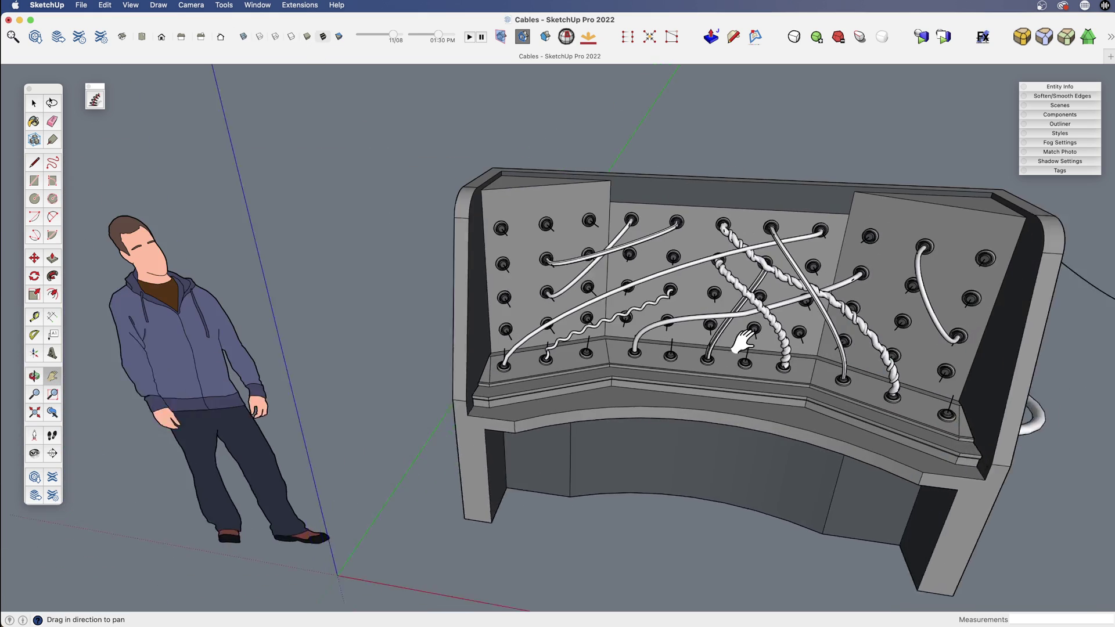
# Draw a short edge on the panel beside the thin wavy cable's upper end.
pyautogui.scroll(10, 729, 403)
pyautogui.keyDown('shift'); pyautogui.moveTo(736, 256); pyautogui.dragTo(432, 440, button='middle'); pyautogui.keyUp('shift')
pyautogui.moveTo(622, 346); pyautogui.dragTo(396, 343, button='middle')
pyautogui.moveTo(472, 348); pyautogui.dragTo(552, 378, button='middle')
pyautogui.press('l')
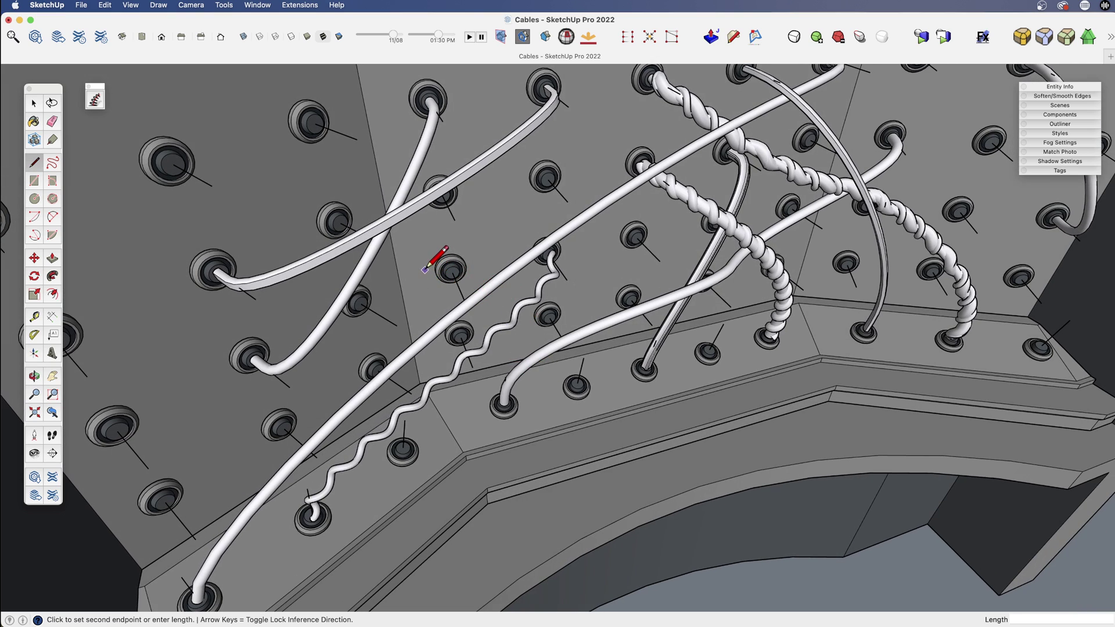
pyautogui.click(438, 306)
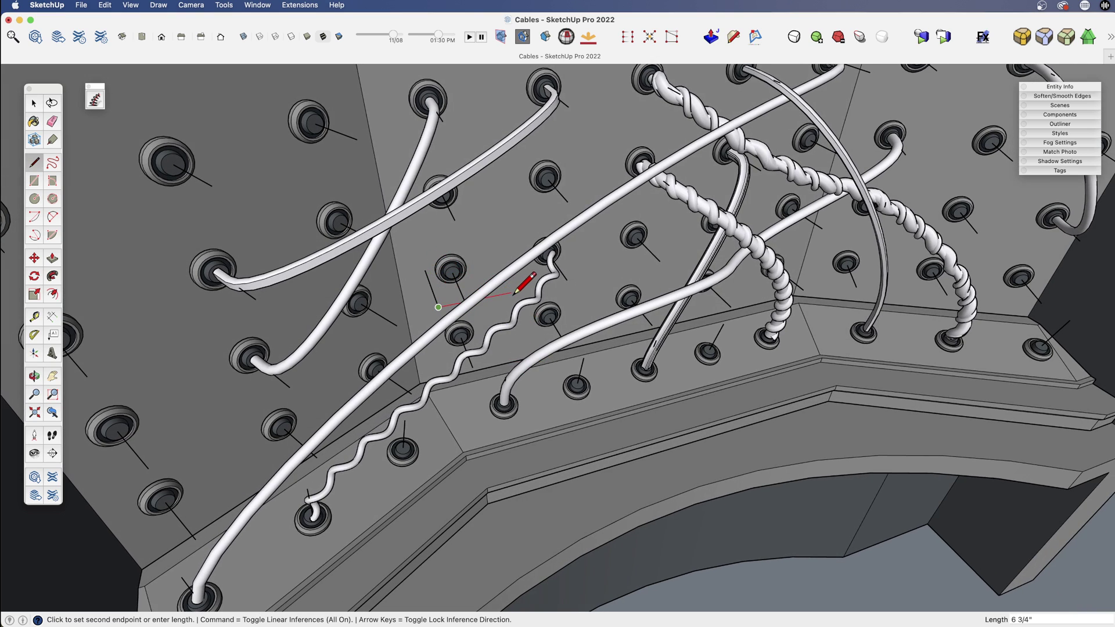
pyautogui.moveTo(502, 293); pyautogui.dragTo(384, 177, button='middle')
pyautogui.moveTo(470, 277); pyautogui.dragTo(196, 241, button='middle')
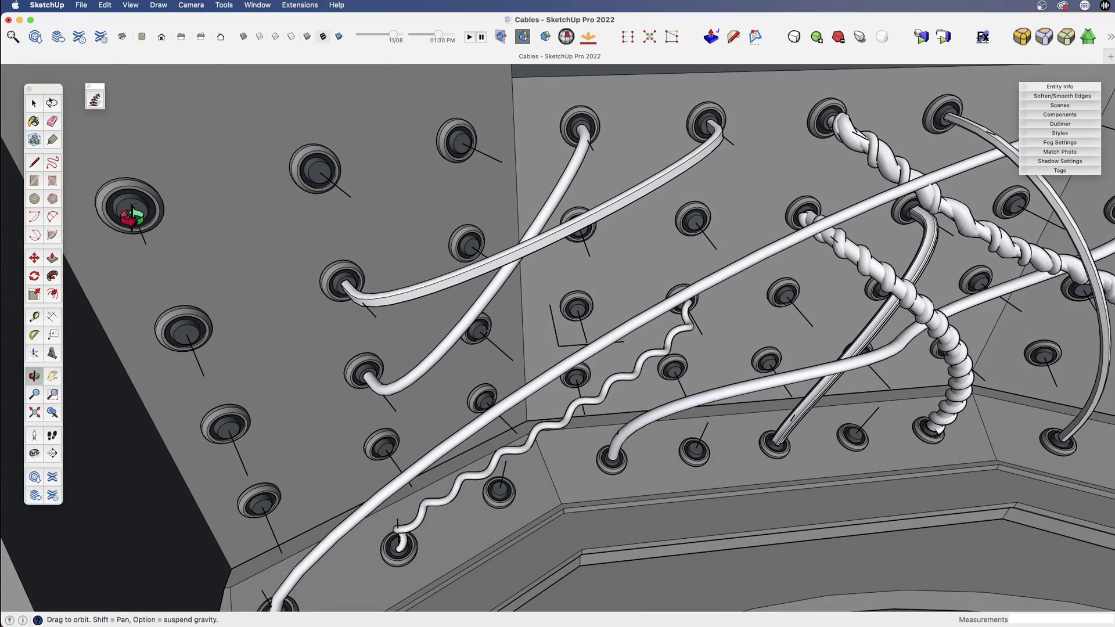
pyautogui.moveTo(496, 347); pyautogui.dragTo(619, 484, button='middle')
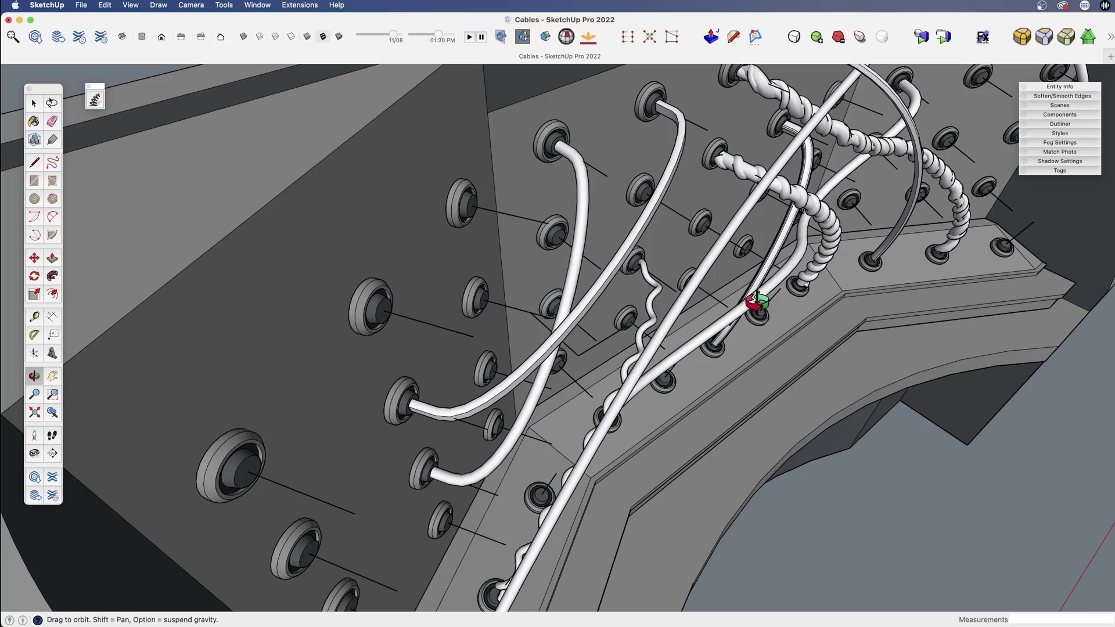
pyautogui.moveTo(879, 225); pyautogui.dragTo(544, 256, button='middle')
# Move the new guide line's endpoint up to a new point on the socket panel.
pyautogui.scroll(5, 543, 230)
pyautogui.press('m')
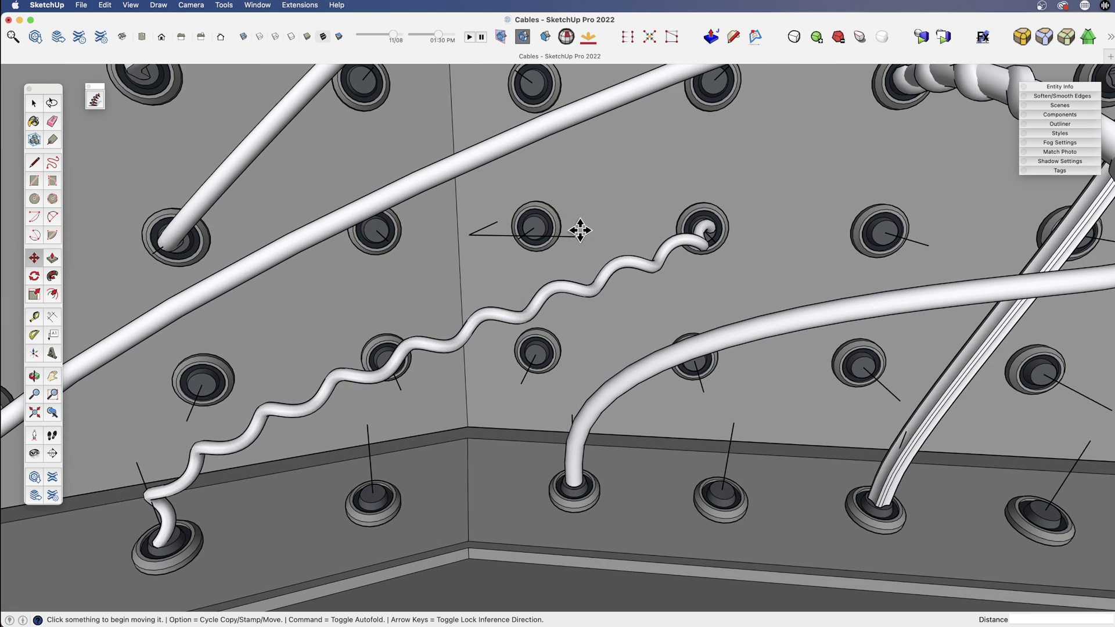
pyautogui.click(574, 235)
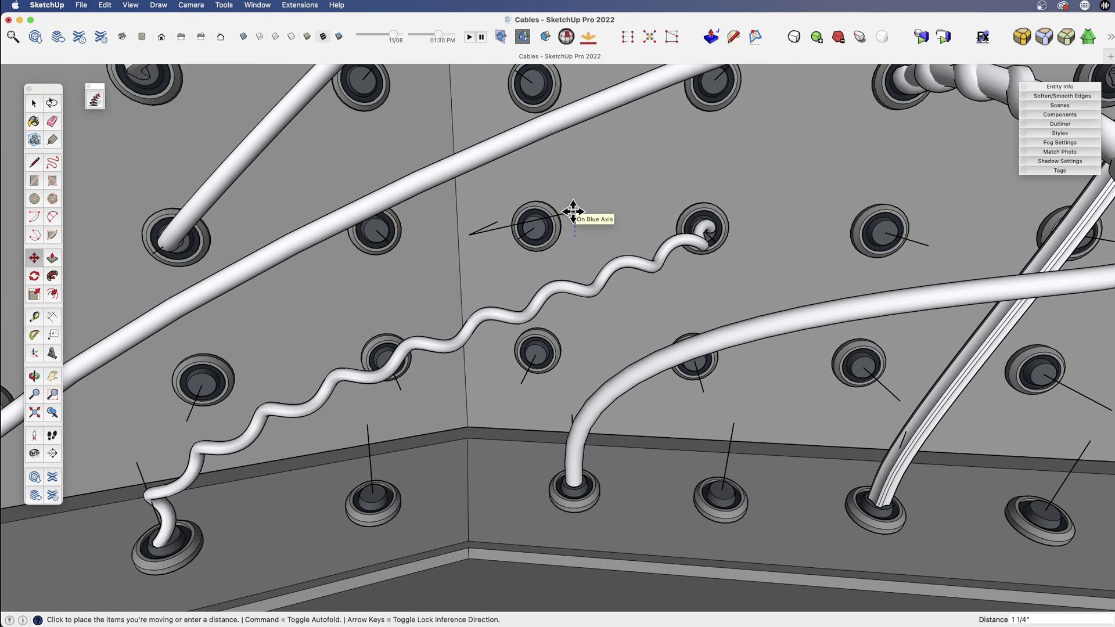
pyautogui.click(573, 212)
pyautogui.press('space')
# Shift the thin line's loose end to its new socket spot and view the panel front-on.
pyautogui.moveTo(498, 244); pyautogui.dragTo(290, 424, button='middle')
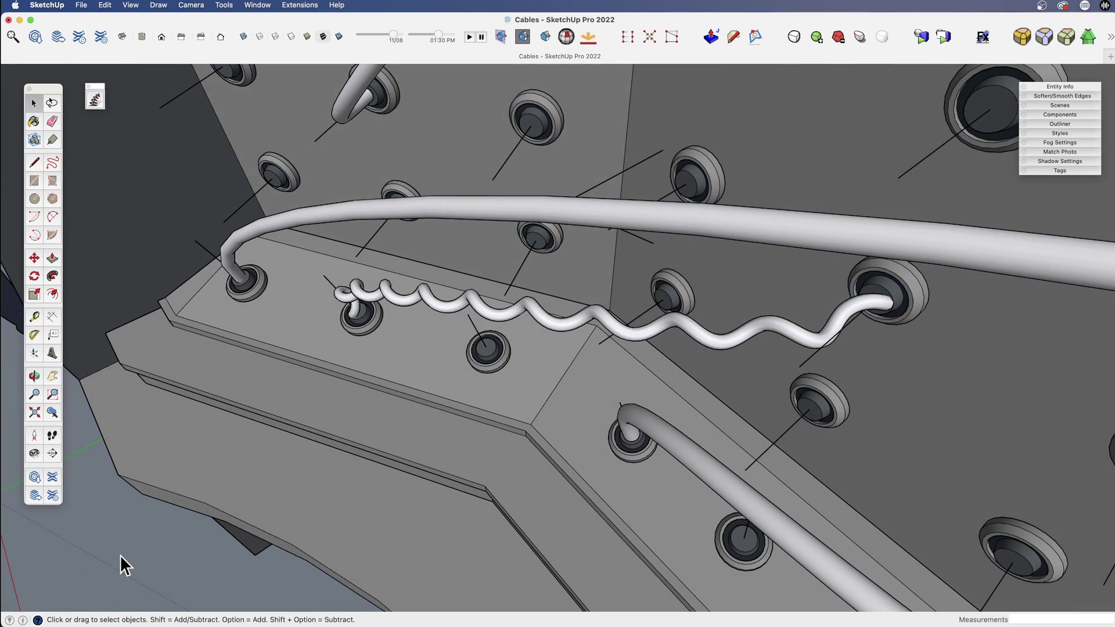
pyautogui.moveTo(637, 347); pyautogui.dragTo(511, 391, button='middle')
pyautogui.press('m')
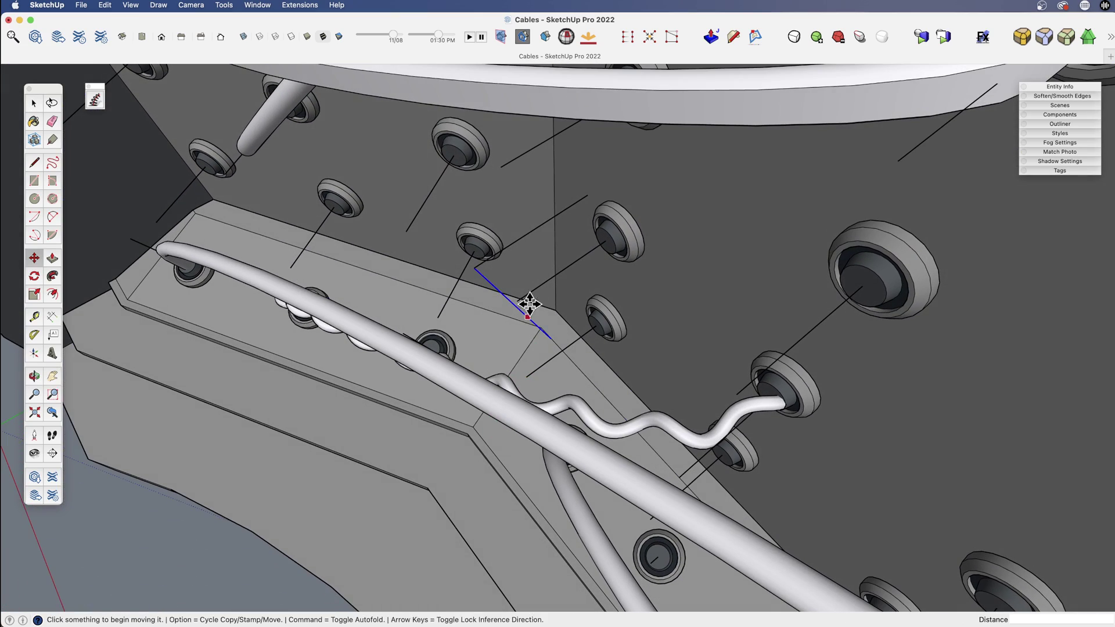
pyautogui.click(476, 268)
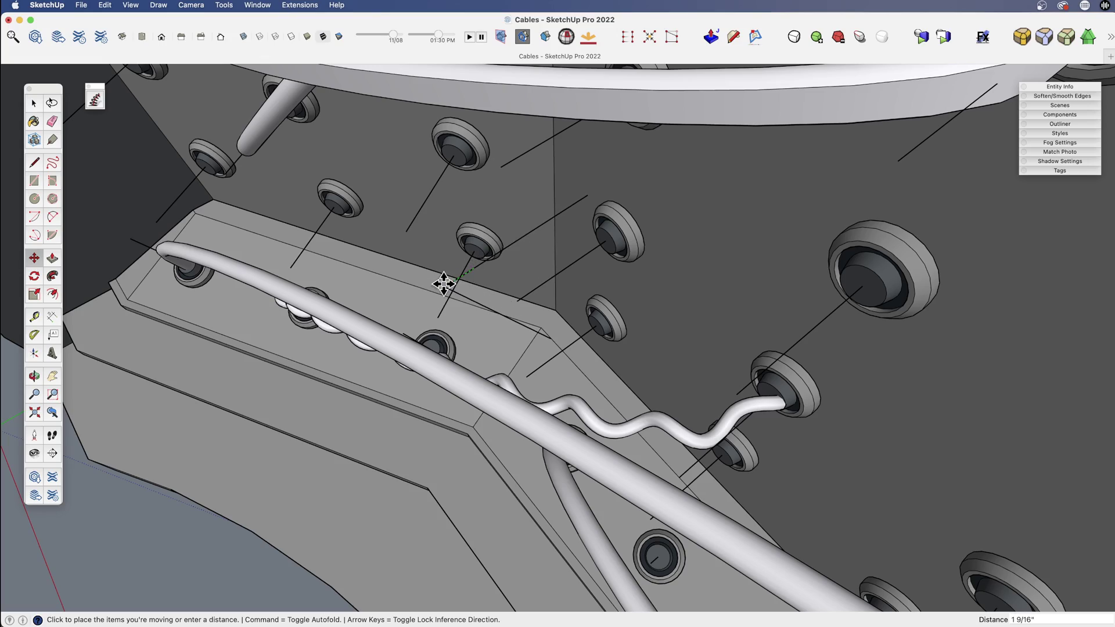
pyautogui.click(444, 283)
pyautogui.press('e')
pyautogui.moveTo(535, 232); pyautogui.dragTo(561, 371, button='middle')
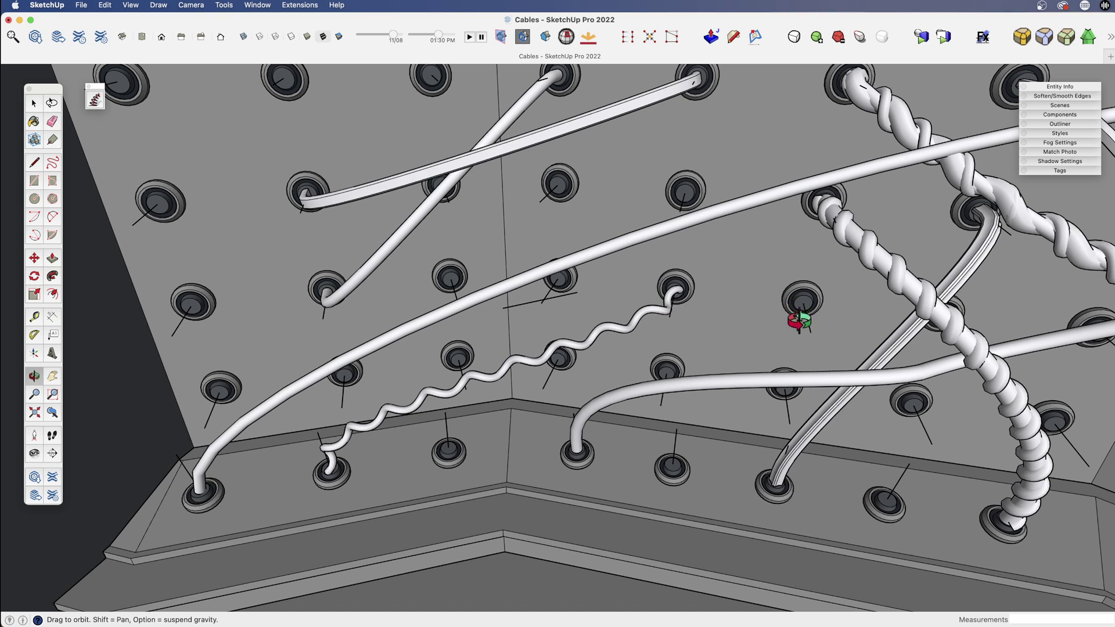
pyautogui.moveTo(654, 332); pyautogui.dragTo(614, 330, button='middle')
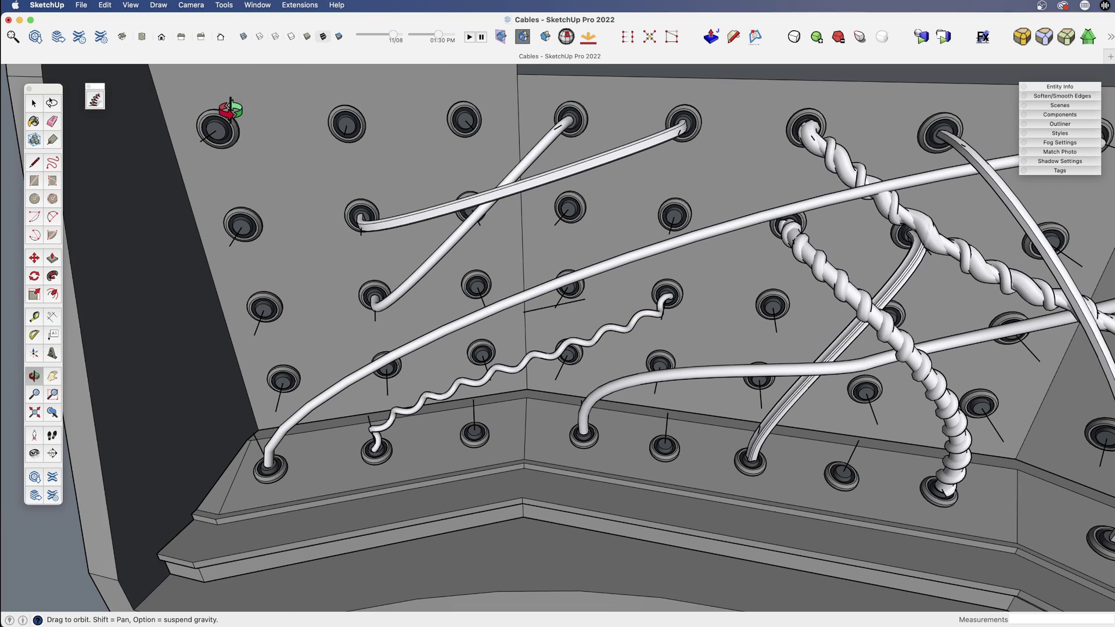
# Start a Bezier curve at the top-left socket, fixing its end point and second control point.
pyautogui.click(159, 5)
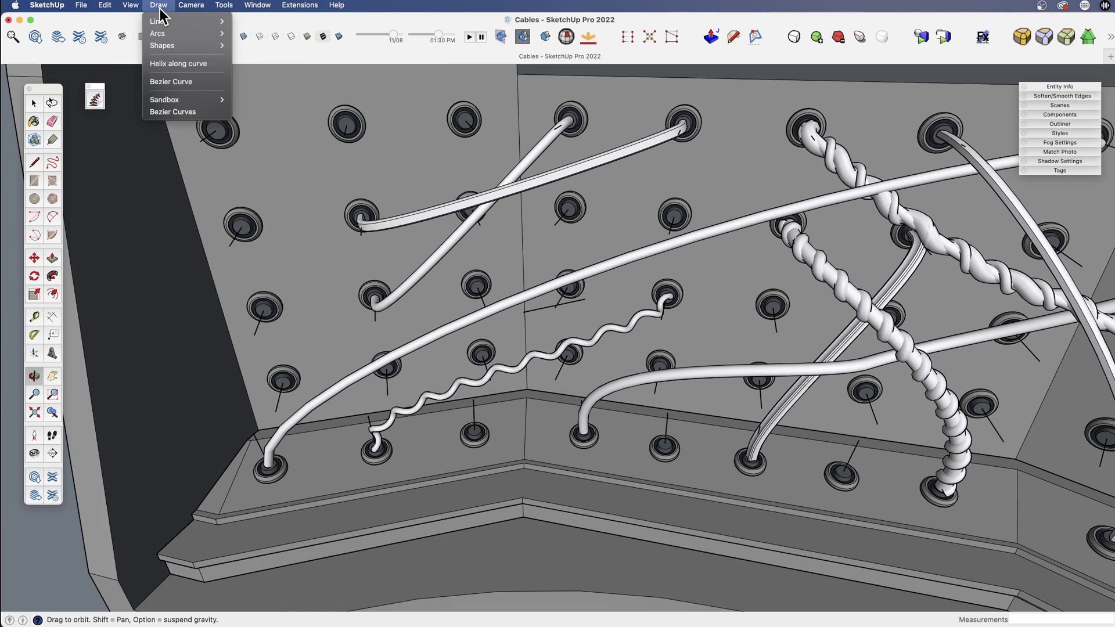
pyautogui.click(172, 81)
pyautogui.moveTo(364, 169)
pyautogui.mouseDown(button='middle')
pyautogui.moveTo(331, 219)
pyautogui.moveTo(261, 197)
pyautogui.mouseUp(button='middle')
pyautogui.click(200, 120)
pyautogui.moveTo(550, 287); pyautogui.dragTo(466, 192, button='middle')
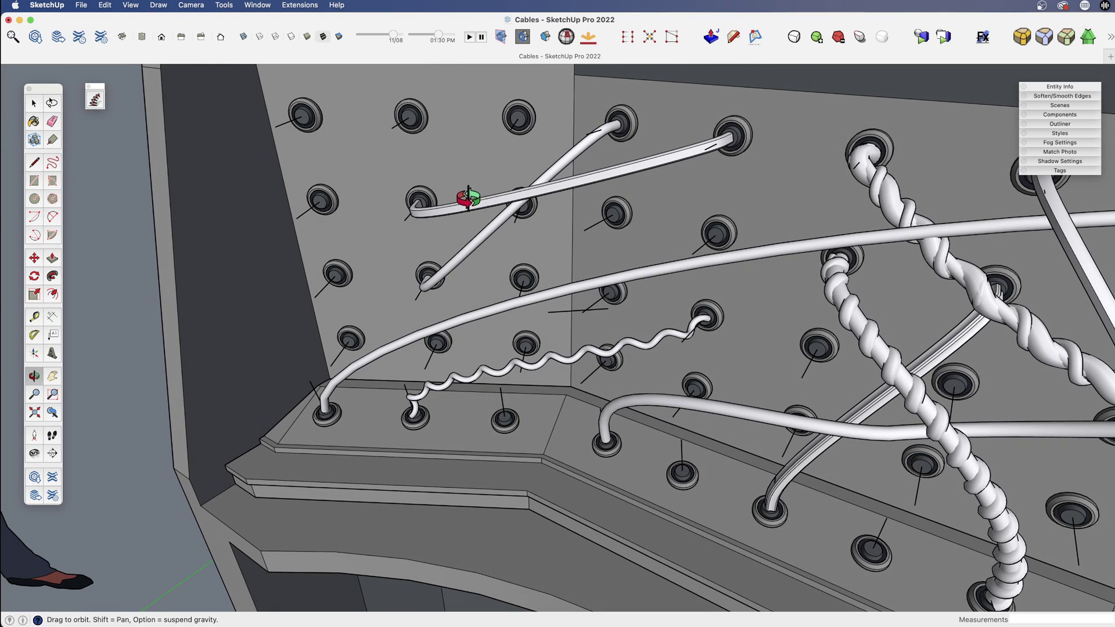
pyautogui.click(577, 308)
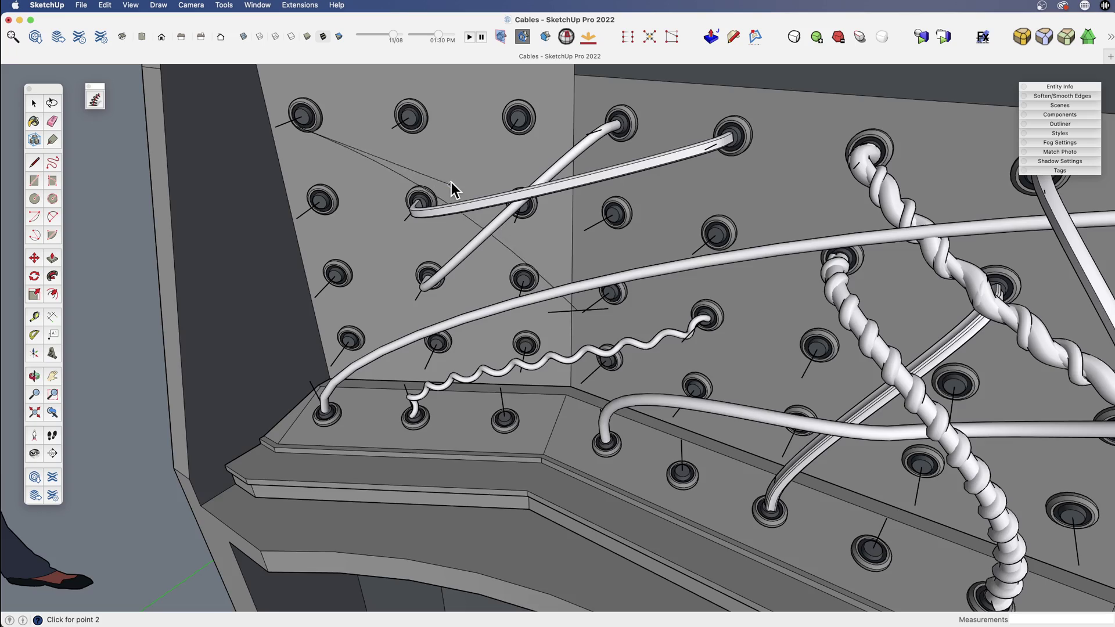
pyautogui.moveTo(451, 176); pyautogui.dragTo(374, 242, button='middle')
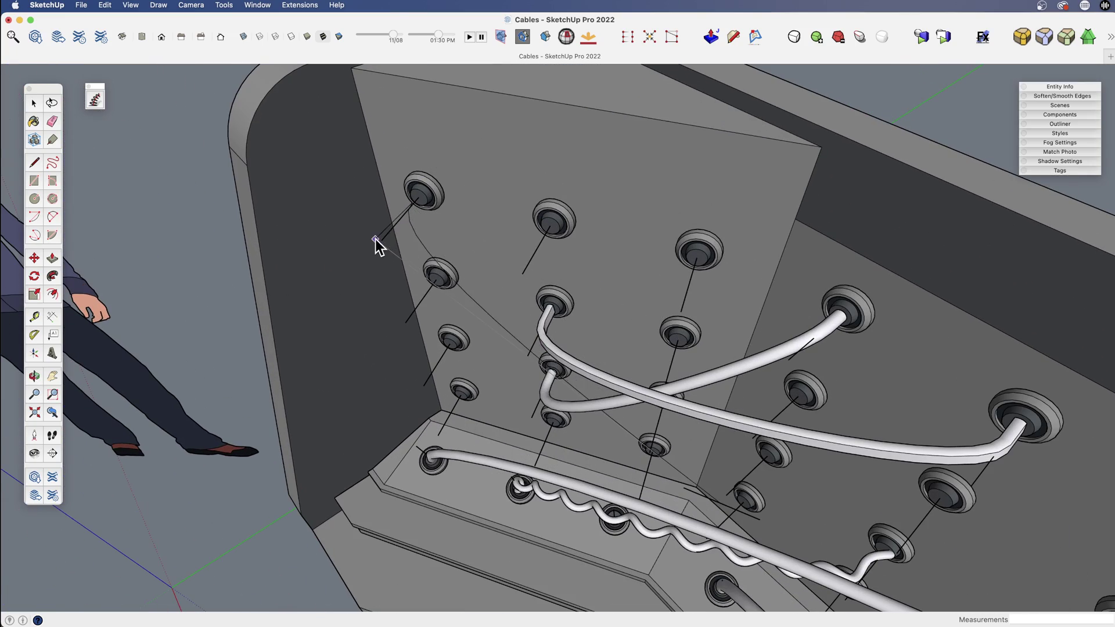
pyautogui.click(330, 294)
# Place the last control point to finish the curve, then view the panel front-on.
pyautogui.scroll(5, 395, 215)
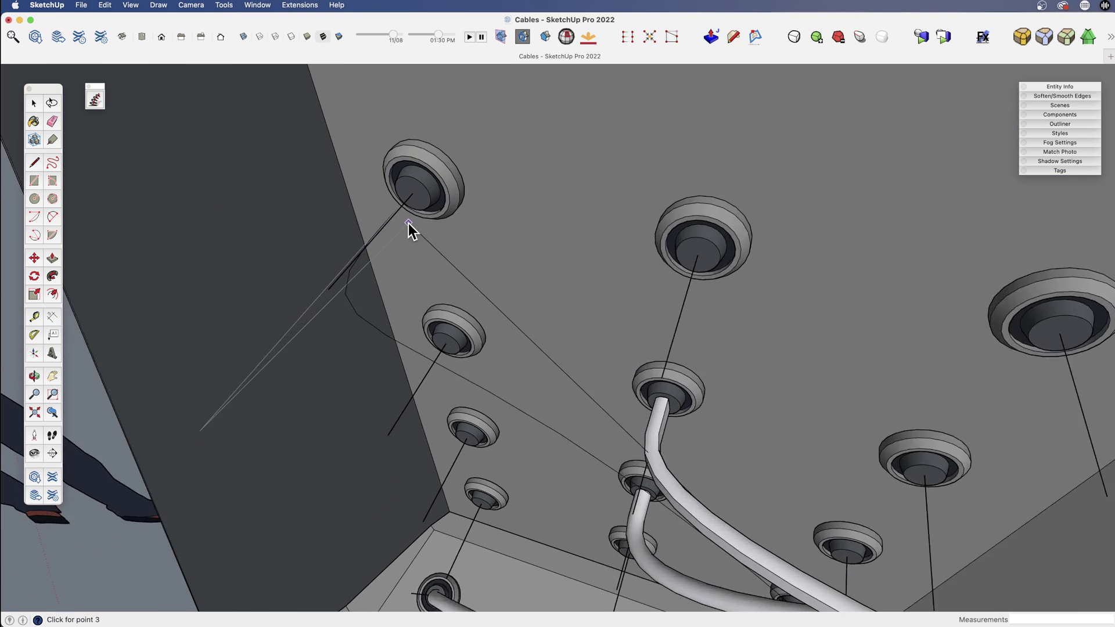
pyautogui.scroll(-5, 403, 211)
pyautogui.moveTo(399, 206); pyautogui.dragTo(754, 197, button='middle')
pyautogui.scroll(3, 505, 395)
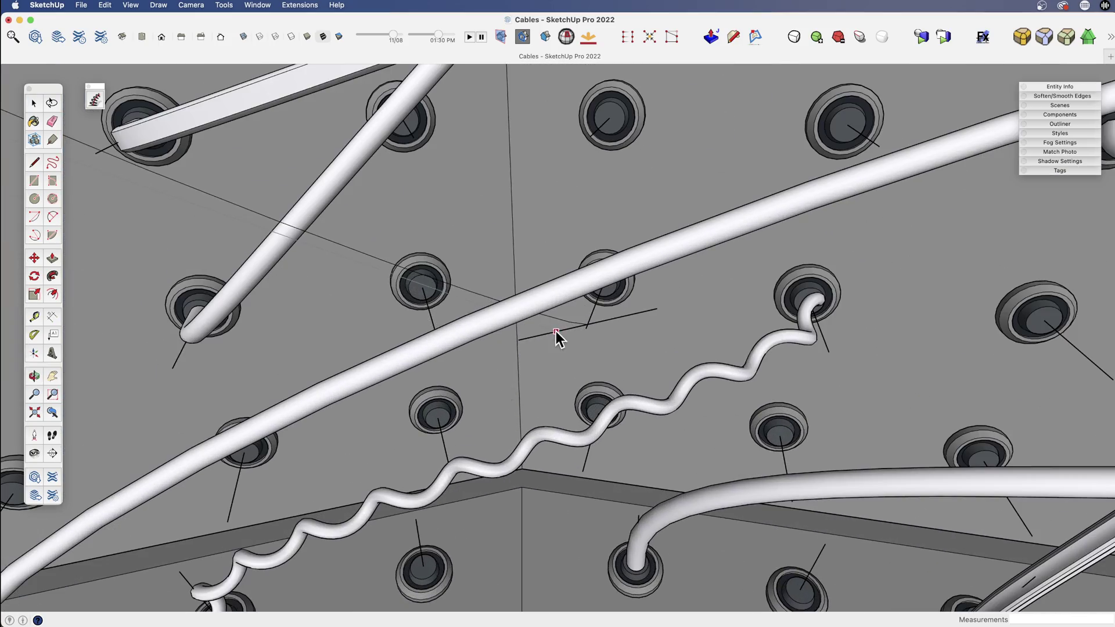
pyautogui.moveTo(419, 374); pyautogui.dragTo(497, 433, button='middle')
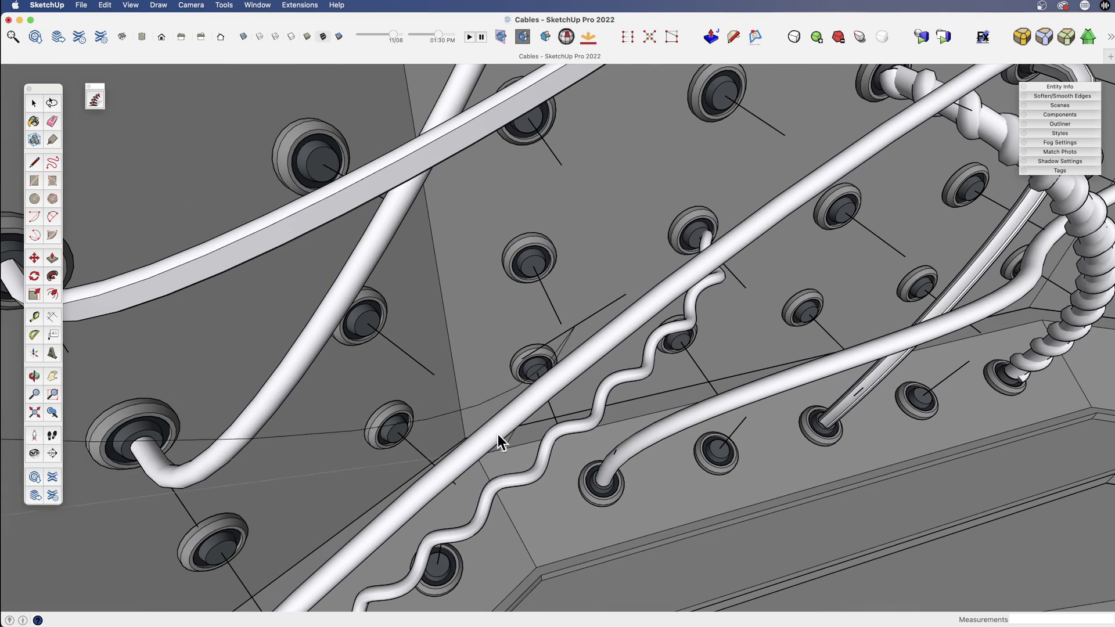
pyautogui.click(351, 463)
pyautogui.moveTo(351, 462); pyautogui.dragTo(440, 247, button='middle')
pyautogui.moveTo(565, 337); pyautogui.dragTo(405, 386, button='middle')
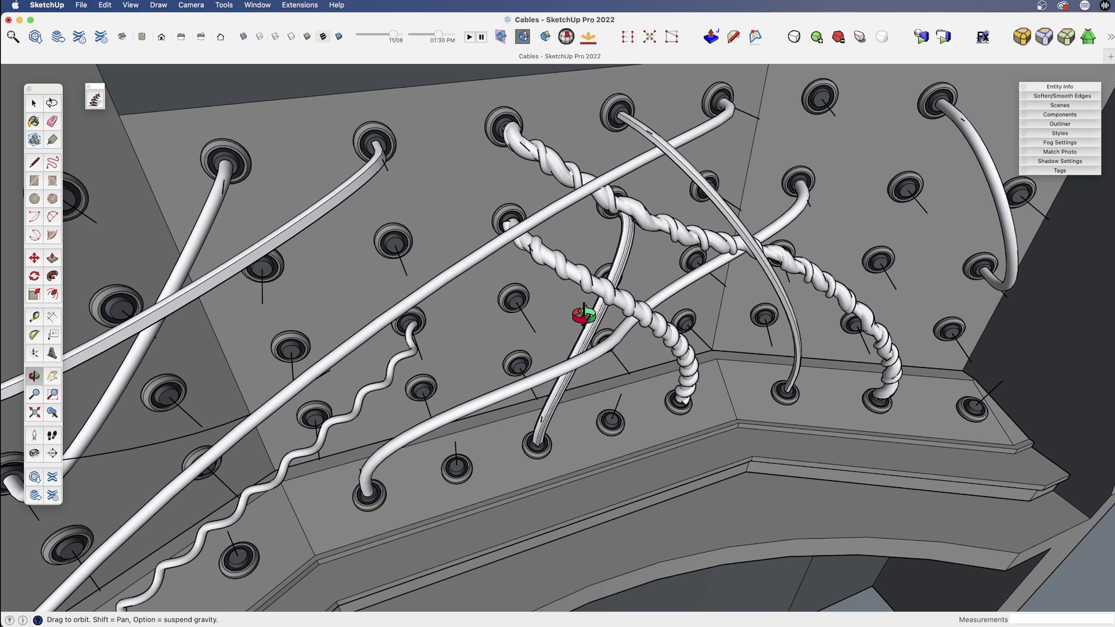
pyautogui.moveTo(318, 404); pyautogui.dragTo(351, 354, button='middle')
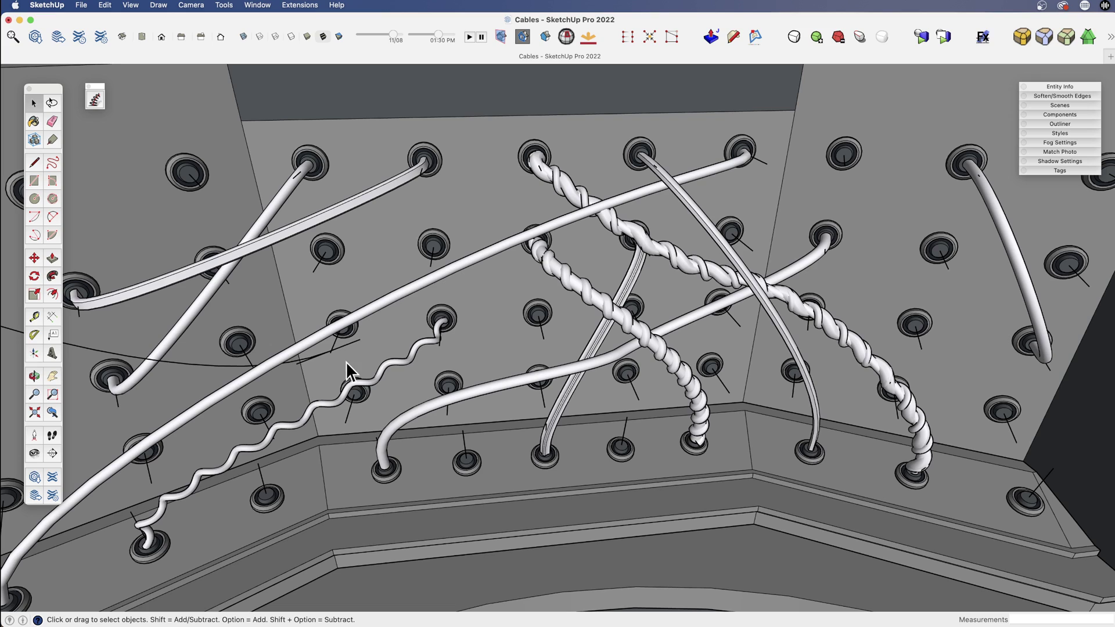
# Begin a second Bezier curve from the ledge socket's line end, aligned with an edge.
pyautogui.click(158, 5)
pyautogui.click(185, 84)
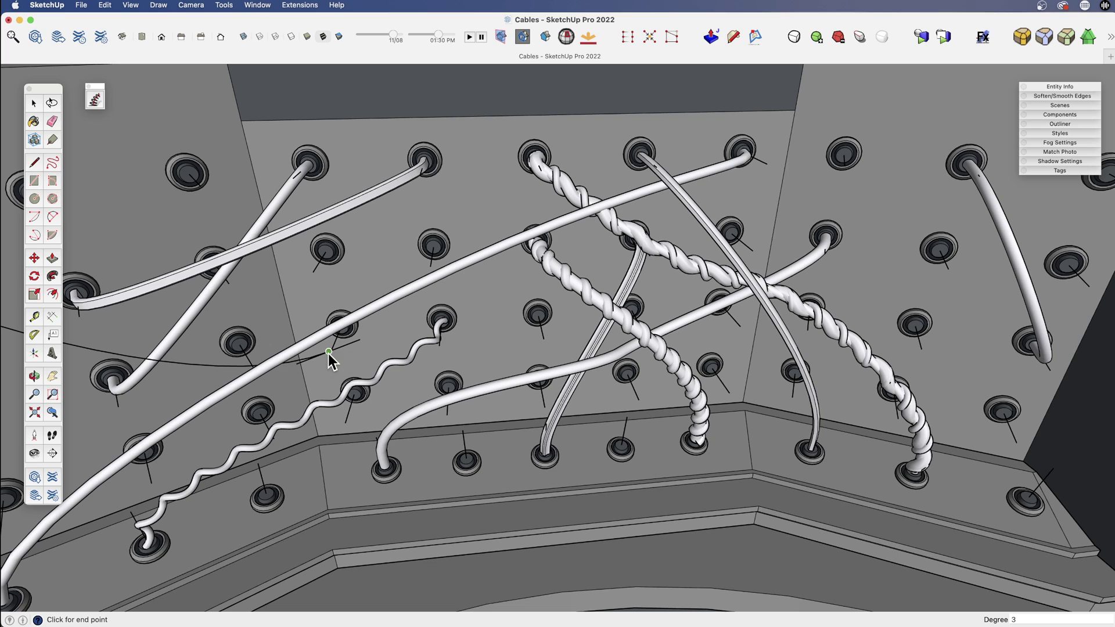
pyautogui.moveTo(583, 347); pyautogui.dragTo(492, 437, button='middle')
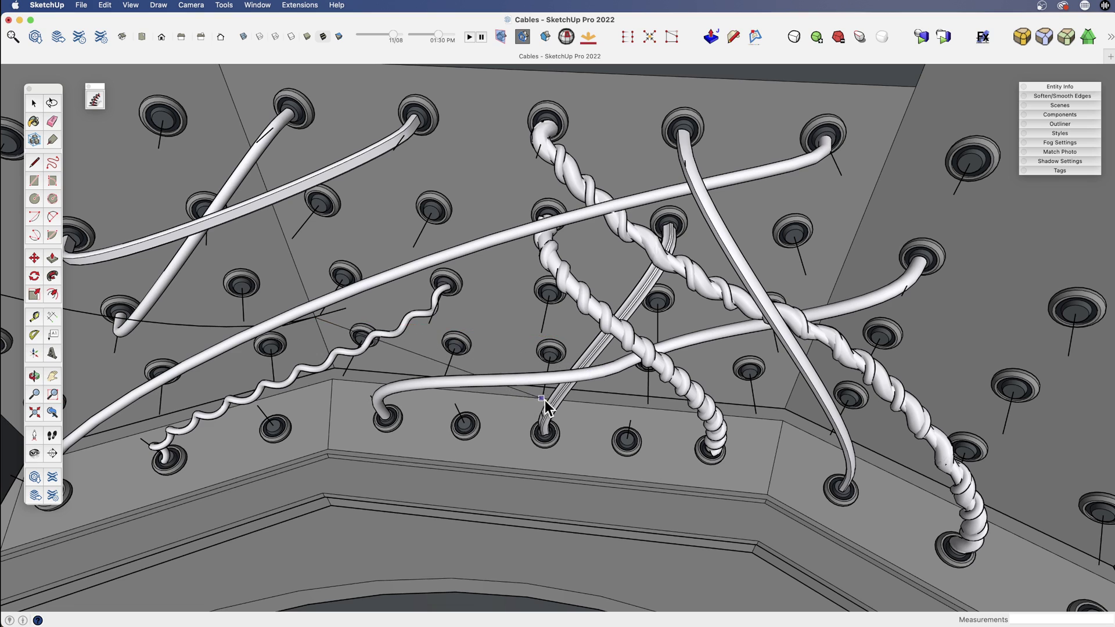
pyautogui.moveTo(619, 443); pyautogui.dragTo(601, 329, button='middle')
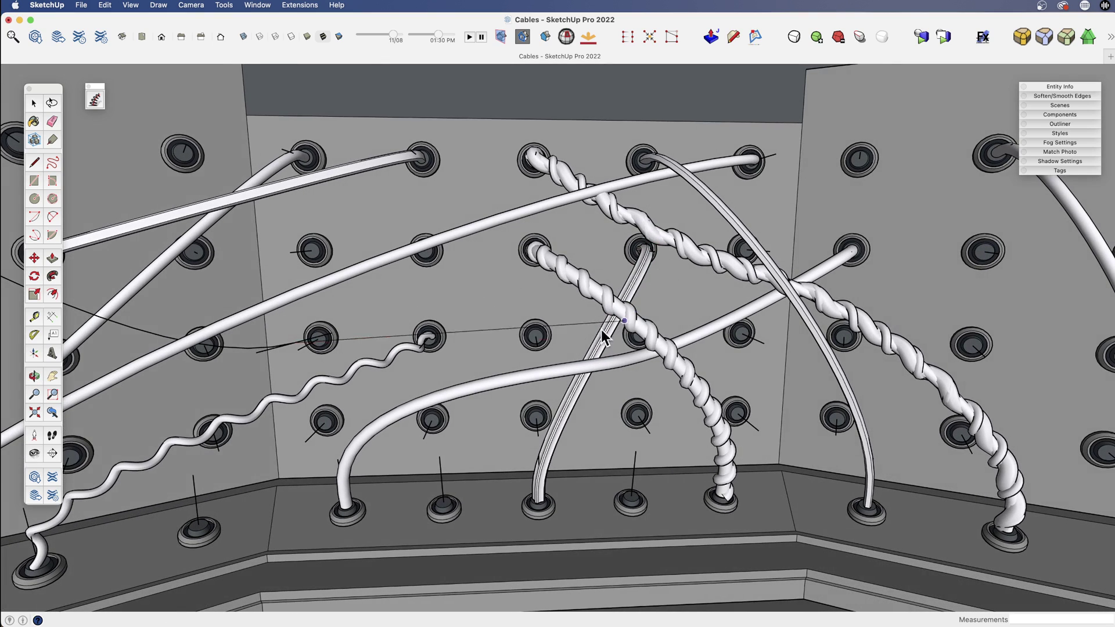
pyautogui.click(633, 474)
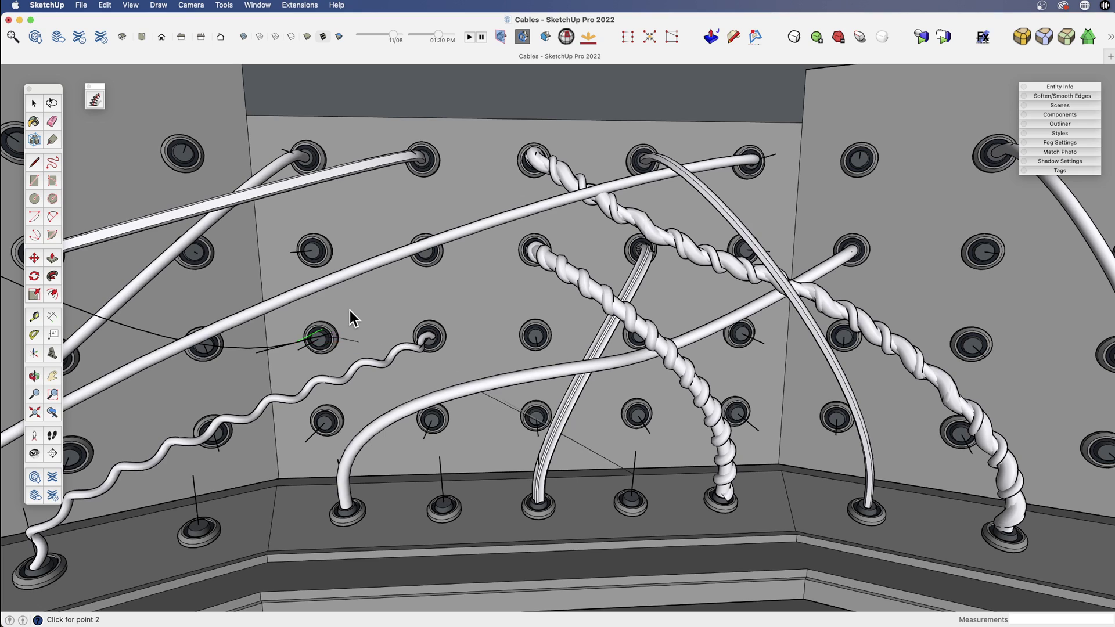
pyautogui.click(472, 298)
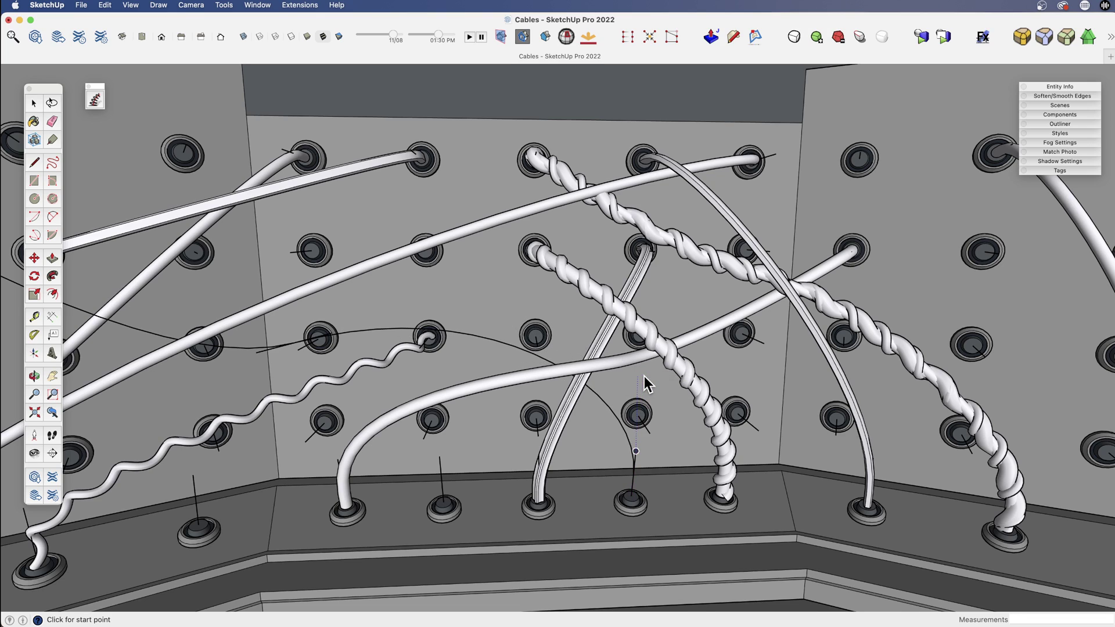
pyautogui.moveTo(643, 376); pyautogui.dragTo(457, 376, button='middle')
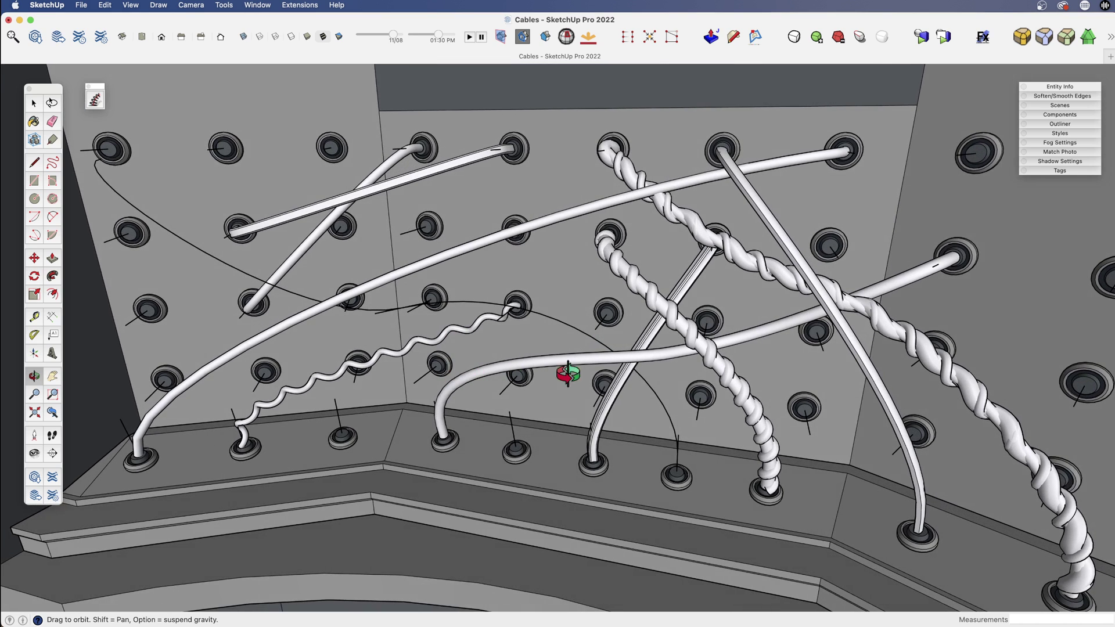
# Erase the thin curve running to the ledge socket and ready a new Bezier Curve from a frontal view.
pyautogui.press('e')
pyautogui.click(664, 399)
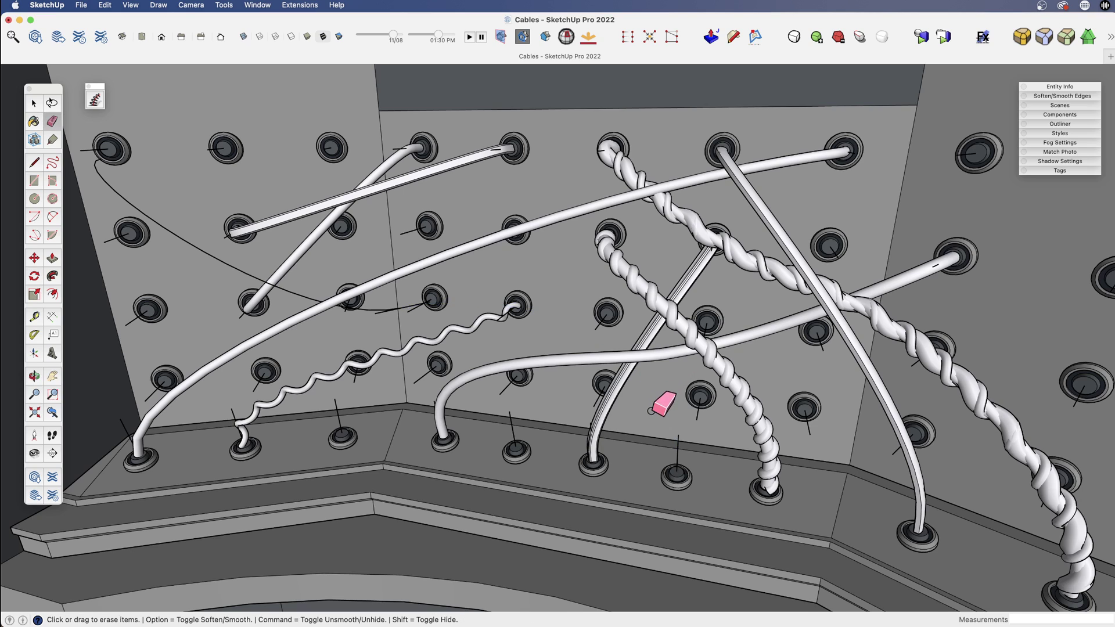
pyautogui.click(131, 5)
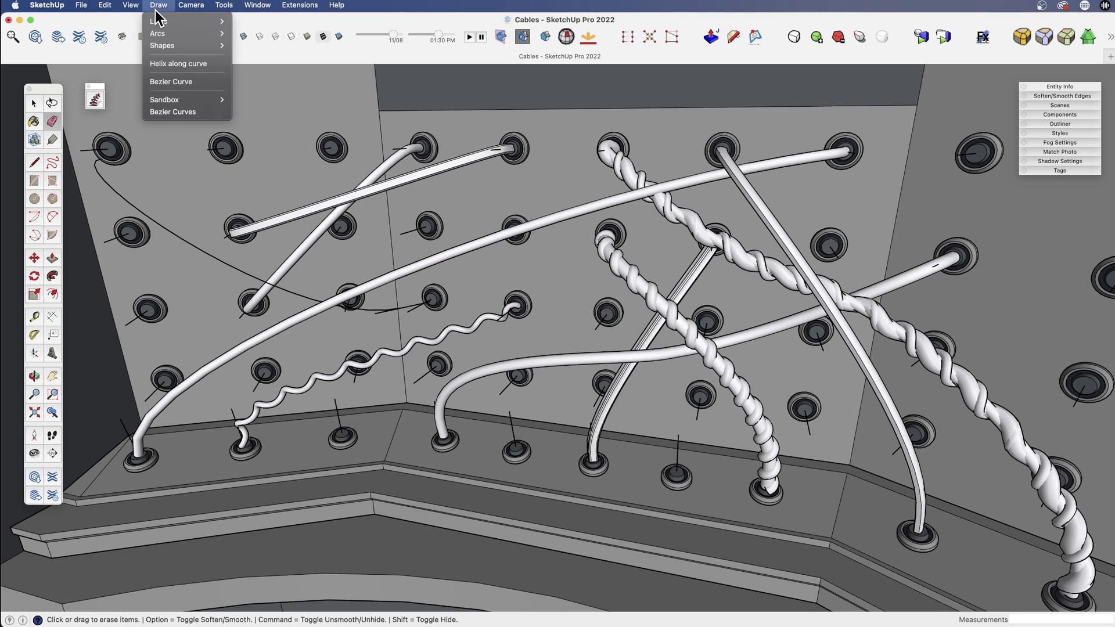
pyautogui.moveTo(164, 4)
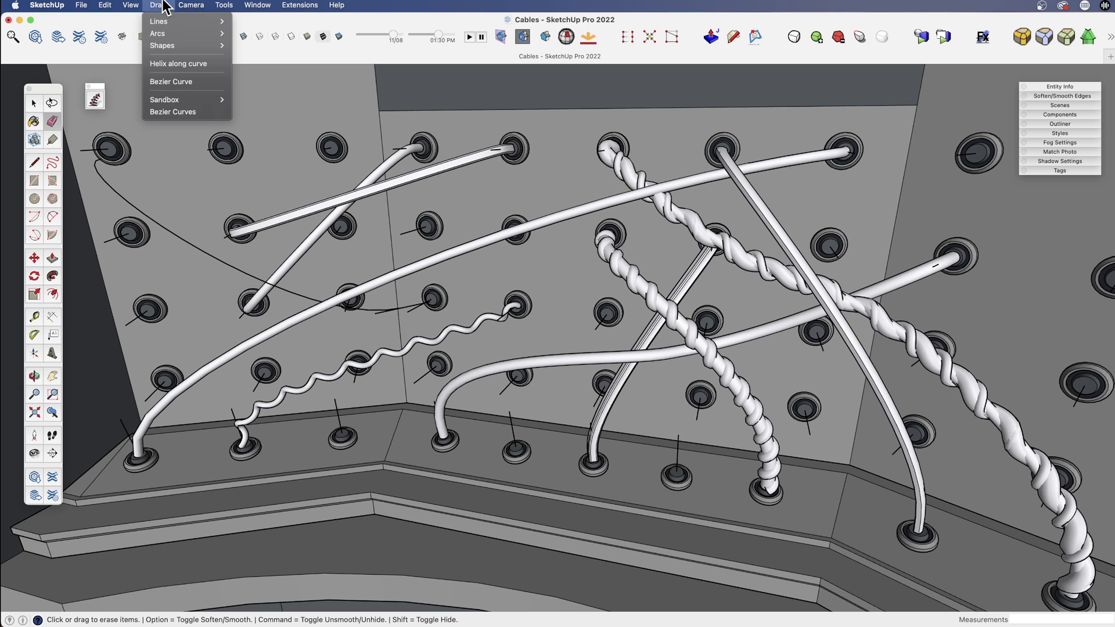
pyautogui.click(182, 81)
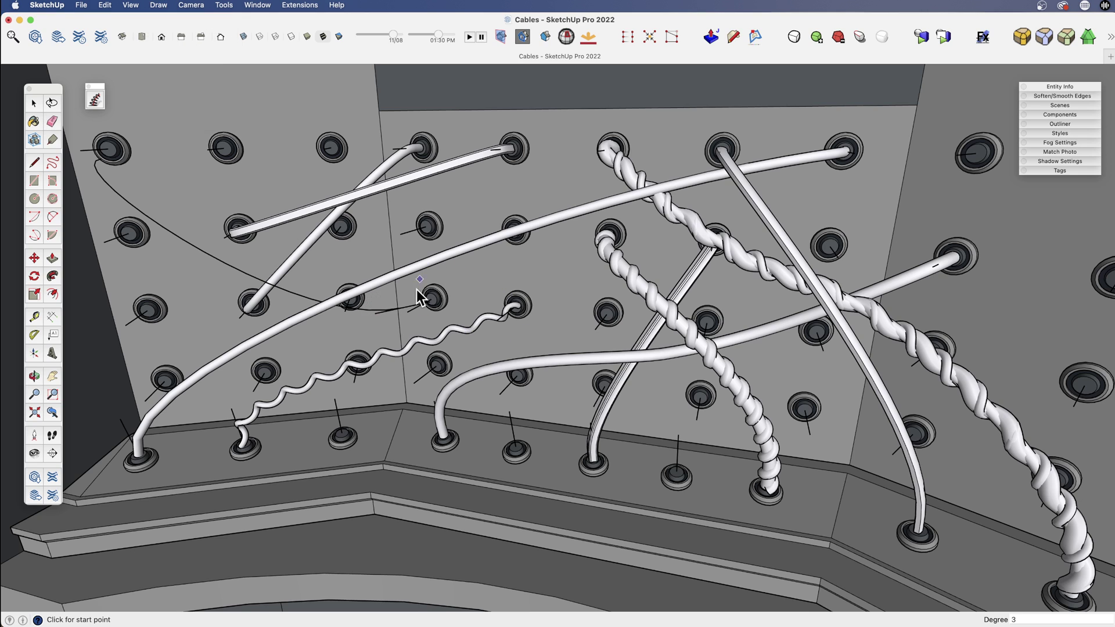
pyautogui.moveTo(447, 368); pyautogui.dragTo(548, 468, button='middle')
pyautogui.scroll(3, 557, 405)
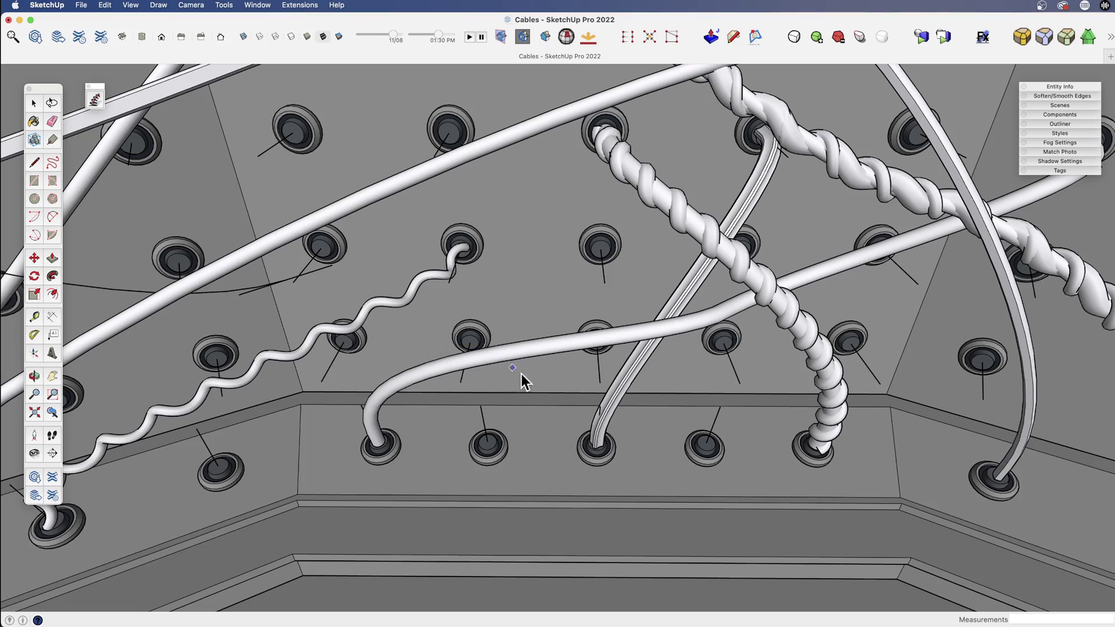
pyautogui.moveTo(525, 376)
pyautogui.mouseDown(button='middle')
pyautogui.moveTo(523, 346)
pyautogui.moveTo(441, 288)
pyautogui.moveTo(476, 232)
pyautogui.moveTo(447, 291)
pyautogui.moveTo(451, 314)
pyautogui.mouseUp(button='middle')
# Draw a Bezier curve from the wavy cable's upper socket to a ledge socket, shaped with one control point.
pyautogui.click(158, 6)
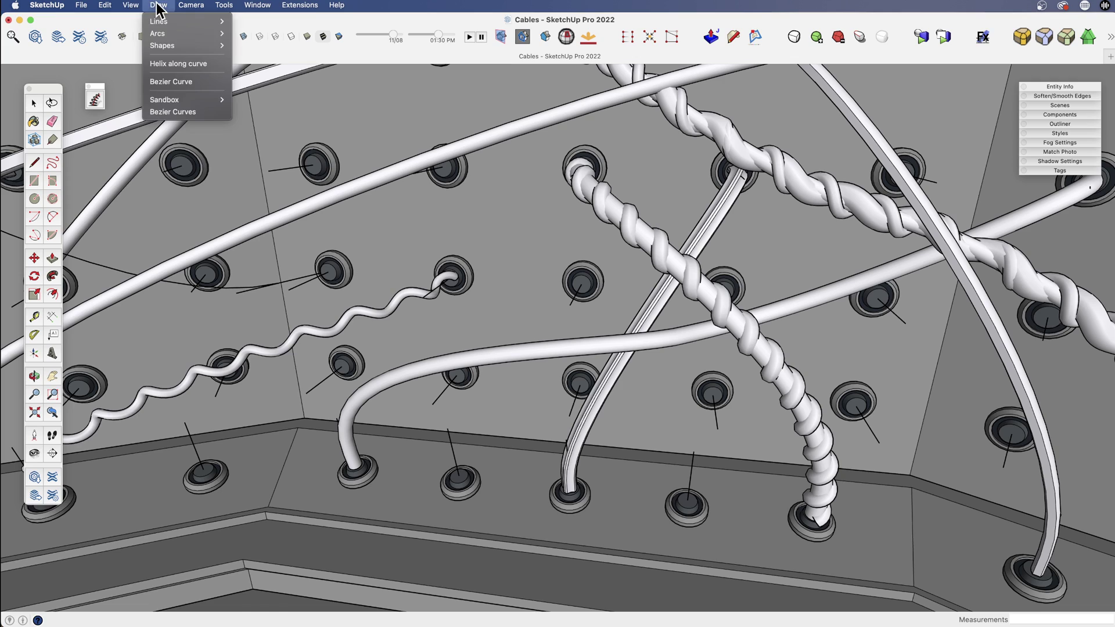
pyautogui.click(172, 80)
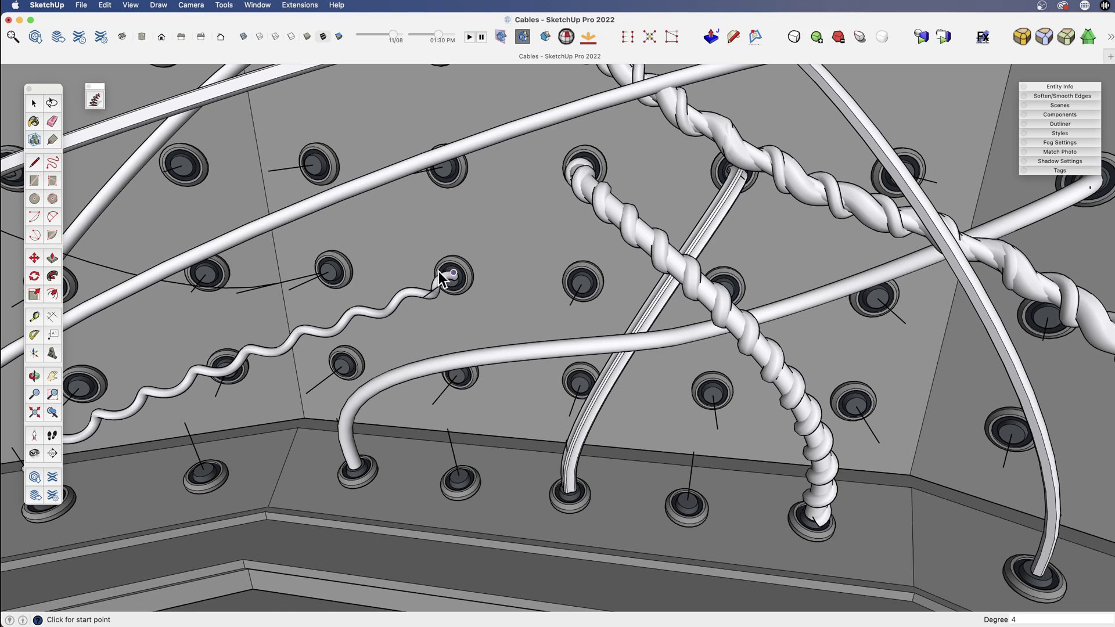
pyautogui.click(279, 284)
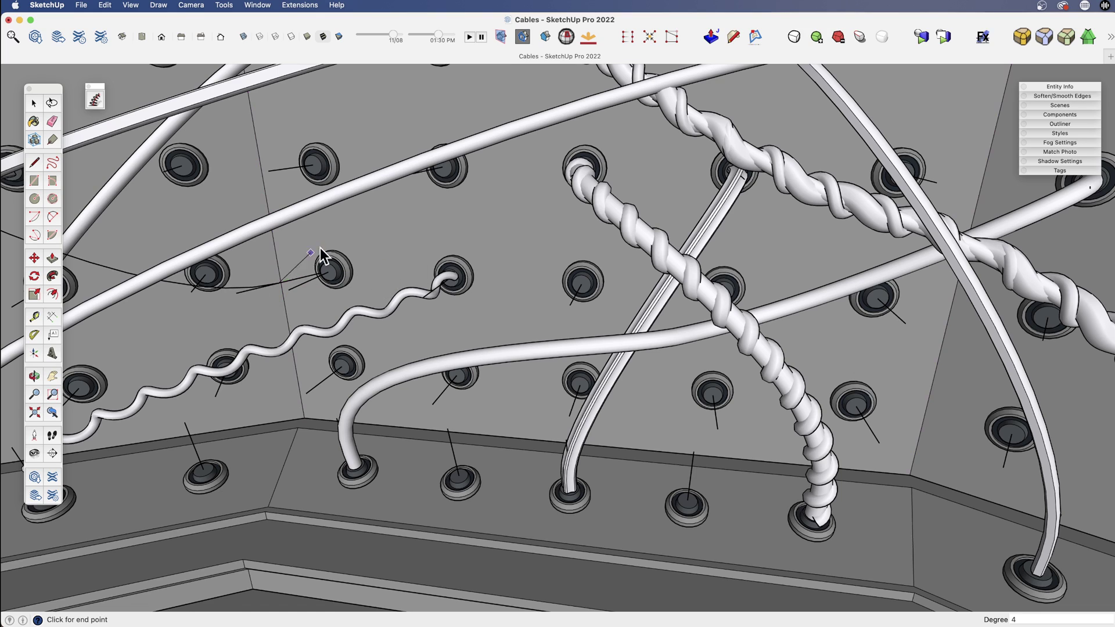
pyautogui.click(690, 476)
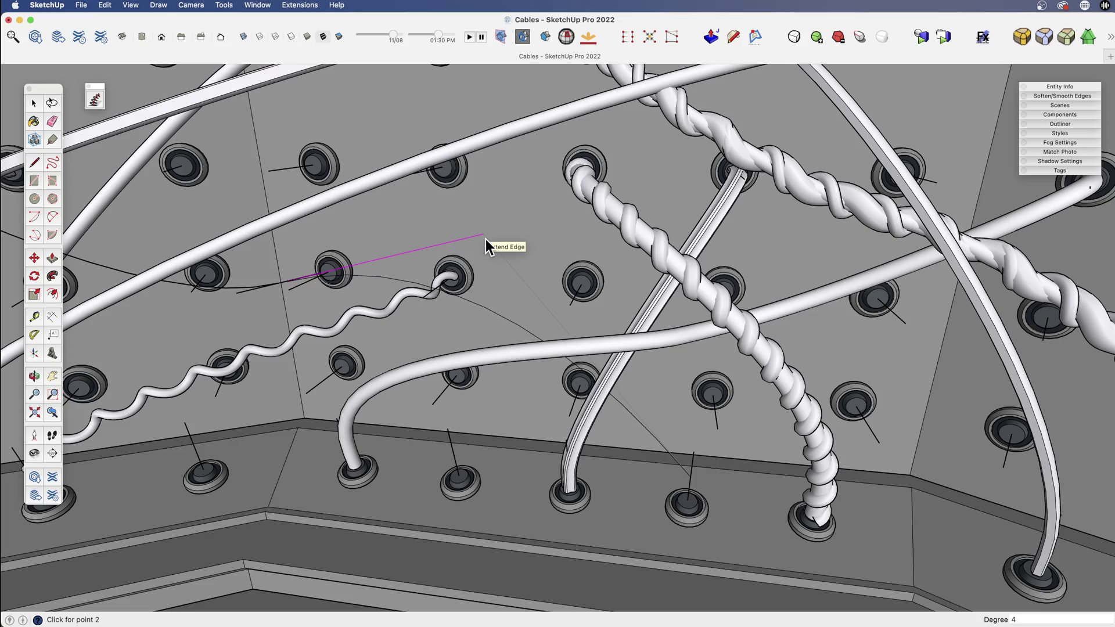
pyautogui.moveTo(485, 239); pyautogui.dragTo(604, 328, button='middle')
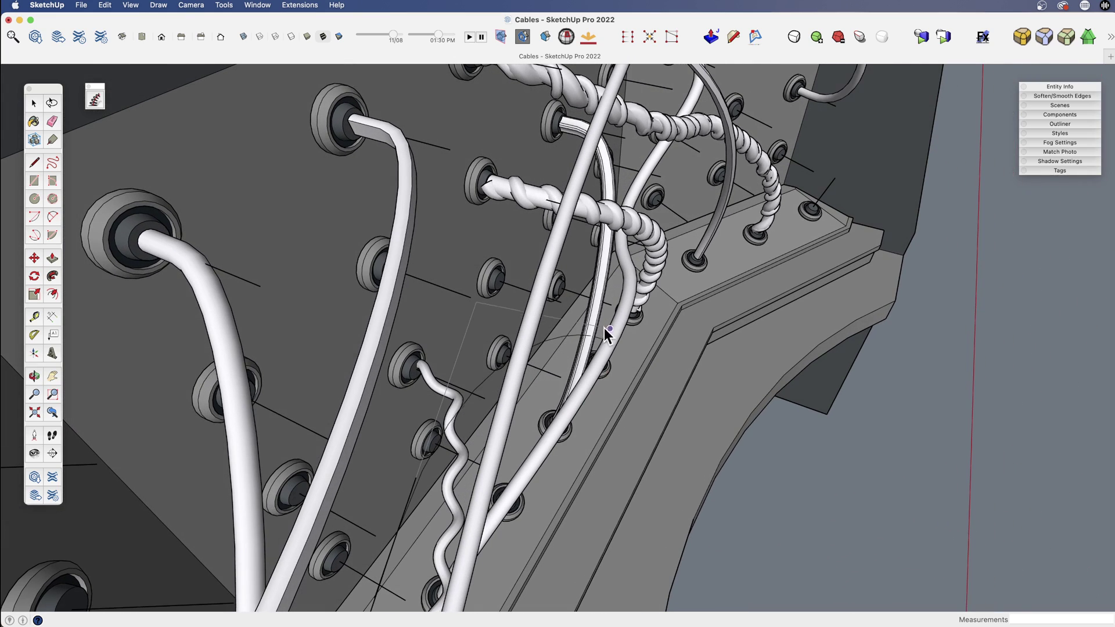
pyautogui.click(572, 311)
pyautogui.moveTo(647, 389); pyautogui.dragTo(587, 357, button='middle')
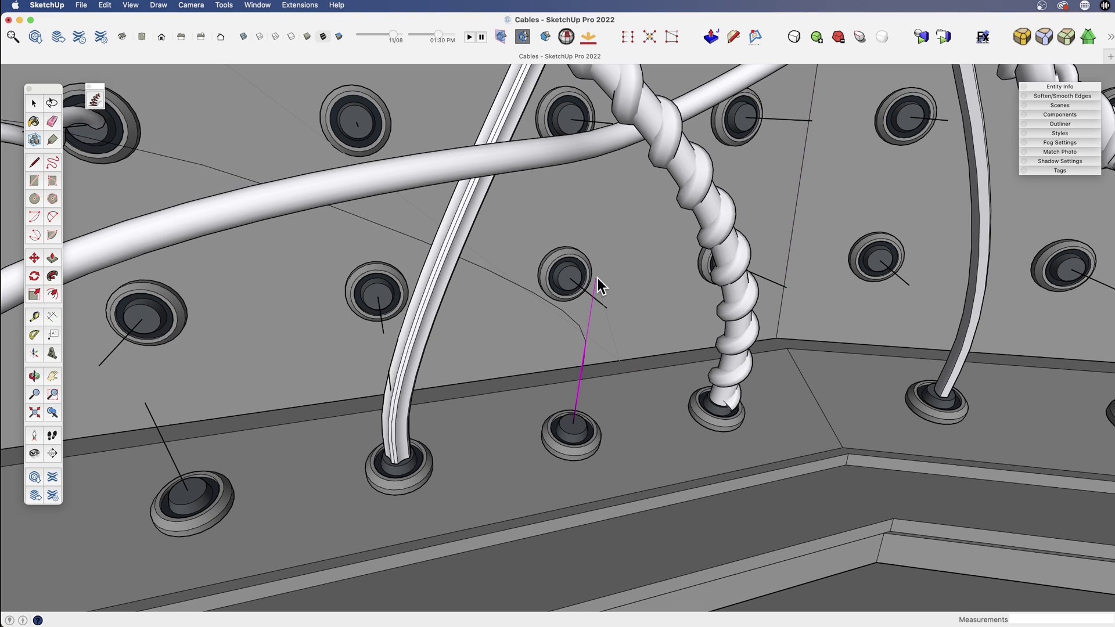
pyautogui.press('Return')
pyautogui.moveTo(597, 310)
pyautogui.mouseDown(button='middle')
pyautogui.moveTo(535, 348)
pyautogui.moveTo(660, 443)
pyautogui.moveTo(915, 490)
pyautogui.moveTo(908, 459)
pyautogui.moveTo(455, 364)
pyautogui.moveTo(319, 308)
pyautogui.moveTo(391, 233)
pyautogui.moveTo(421, 234)
pyautogui.mouseUp(button='middle')
# Erase the stray short edge near the upper-left socket.
pyautogui.press('e')
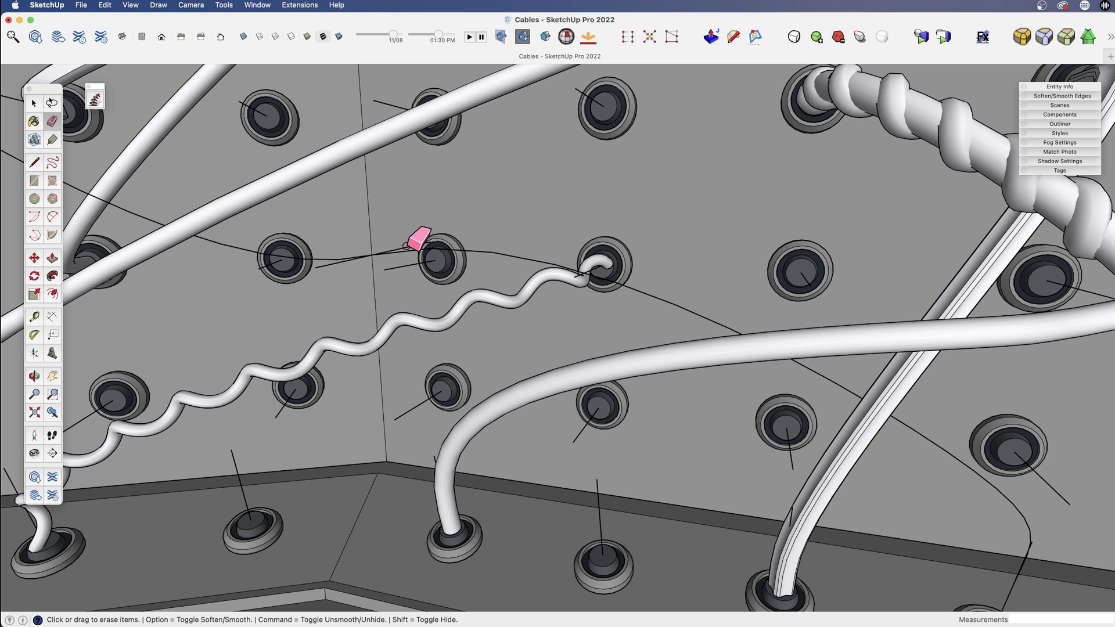
pyautogui.moveTo(406, 247)
pyautogui.mouseDown()
pyautogui.moveTo(334, 266)
pyautogui.moveTo(347, 263)
pyautogui.mouseUp()
pyautogui.press('space')
pyautogui.scroll(-5, 378, 280)
pyautogui.scroll(6, 640, 423)
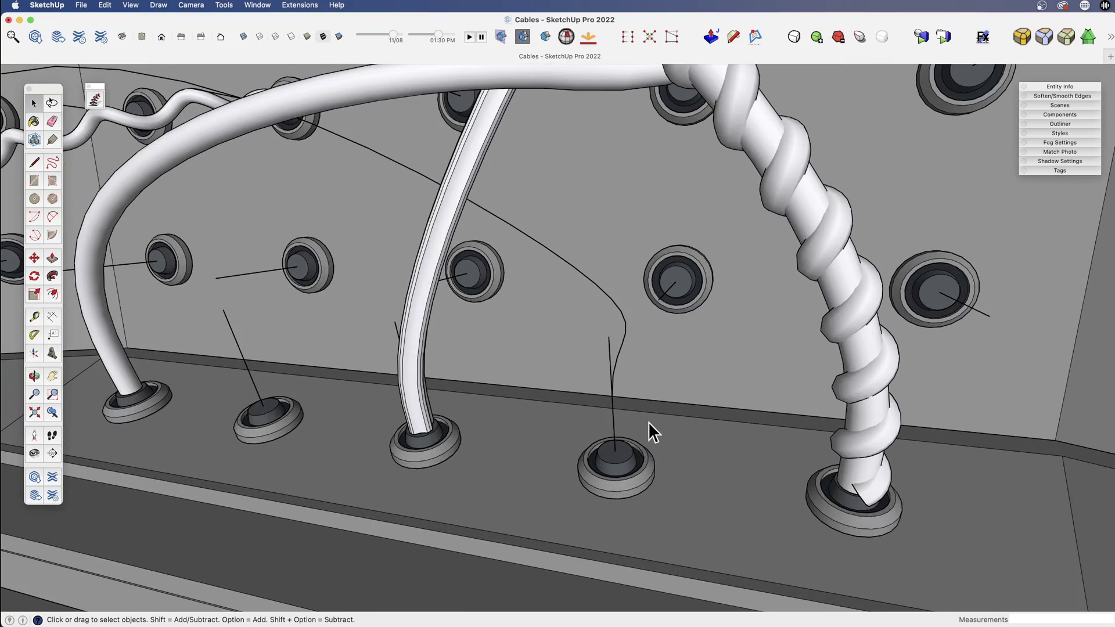
# Draw a straight line from the socket rim to the socket's centre point.
pyautogui.press('l')
pyautogui.moveTo(618, 385)
pyautogui.mouseDown(button='middle')
pyautogui.moveTo(510, 406)
pyautogui.moveTo(365, 348)
pyautogui.moveTo(425, 335)
pyautogui.mouseUp(button='middle')
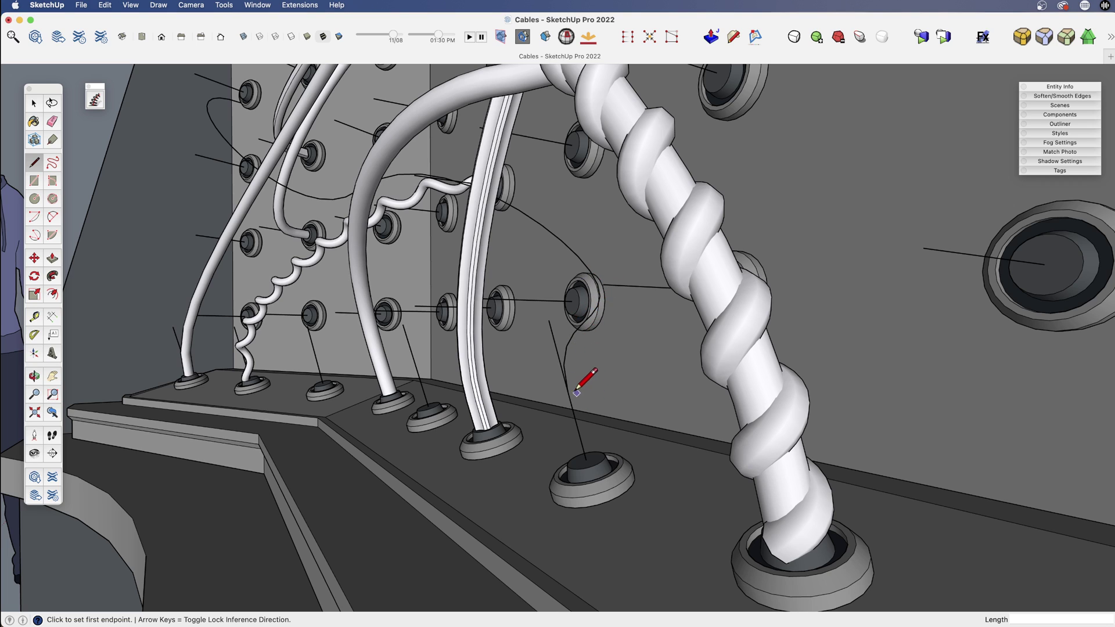
pyautogui.click(587, 459)
pyautogui.scroll(2, 598, 455)
pyautogui.scroll(-3, 639, 462)
pyautogui.moveTo(639, 461); pyautogui.dragTo(445, 155, button='middle')
pyautogui.scroll(8, 445, 155)
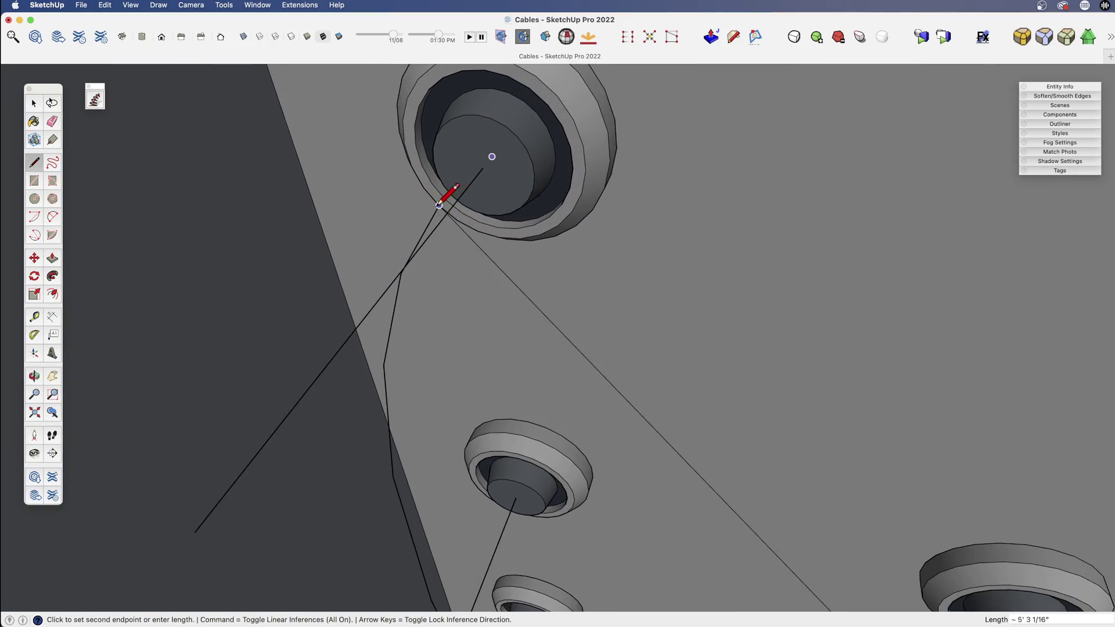
pyautogui.click(439, 205)
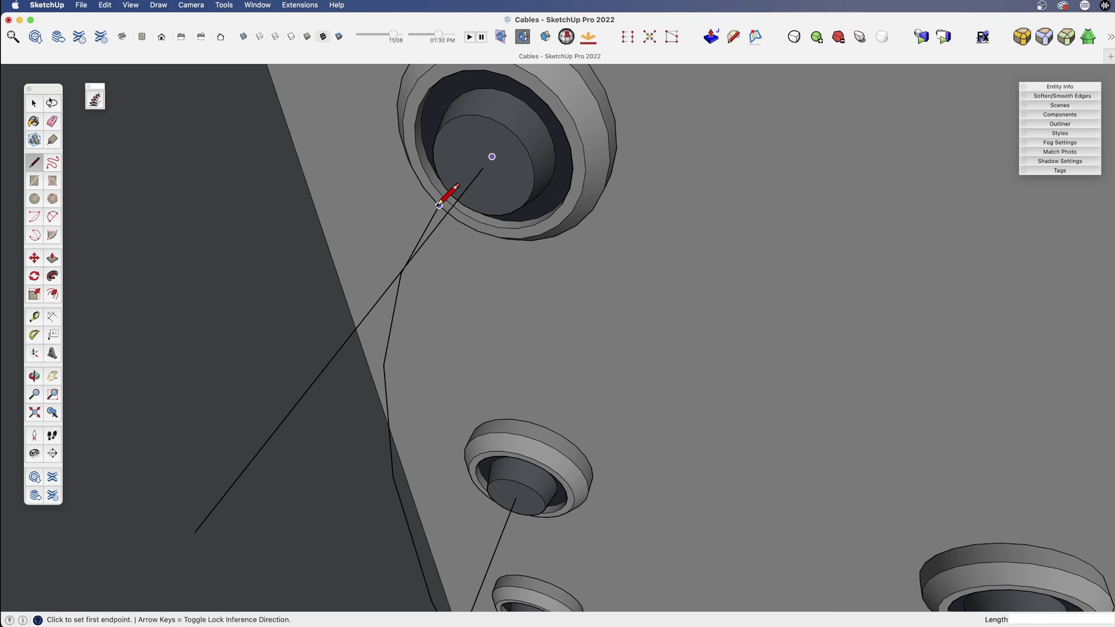
pyautogui.click(483, 168)
pyautogui.press('space')
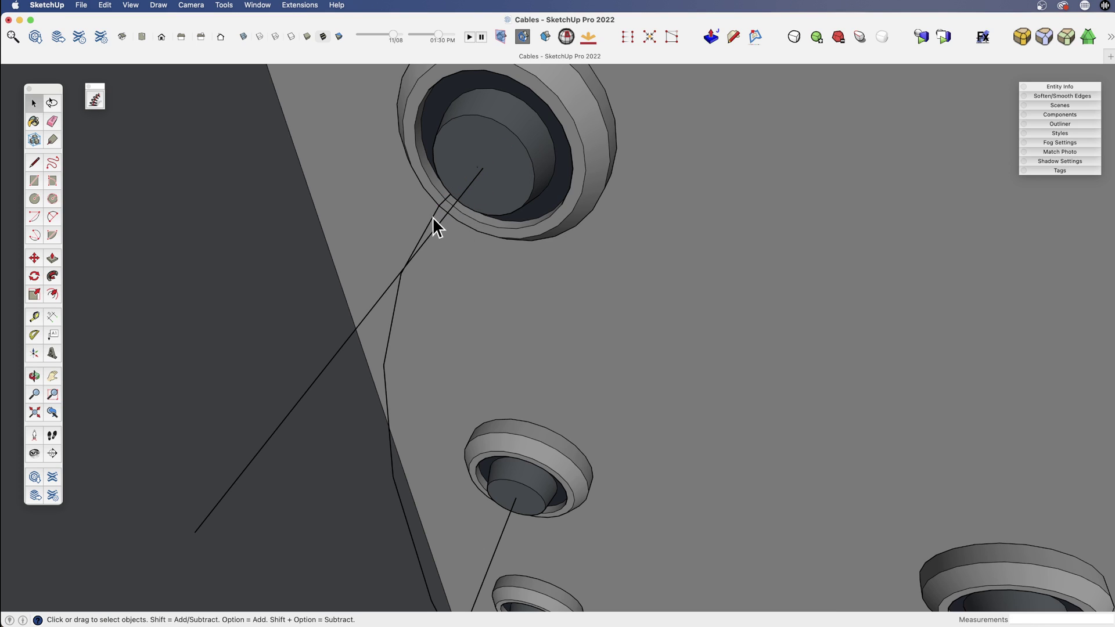
# Select the cable path and inspect its other end across the cables.
pyautogui.click(435, 220)
pyautogui.moveTo(434, 219); pyautogui.dragTo(714, 237, button='middle')
pyautogui.press('e')
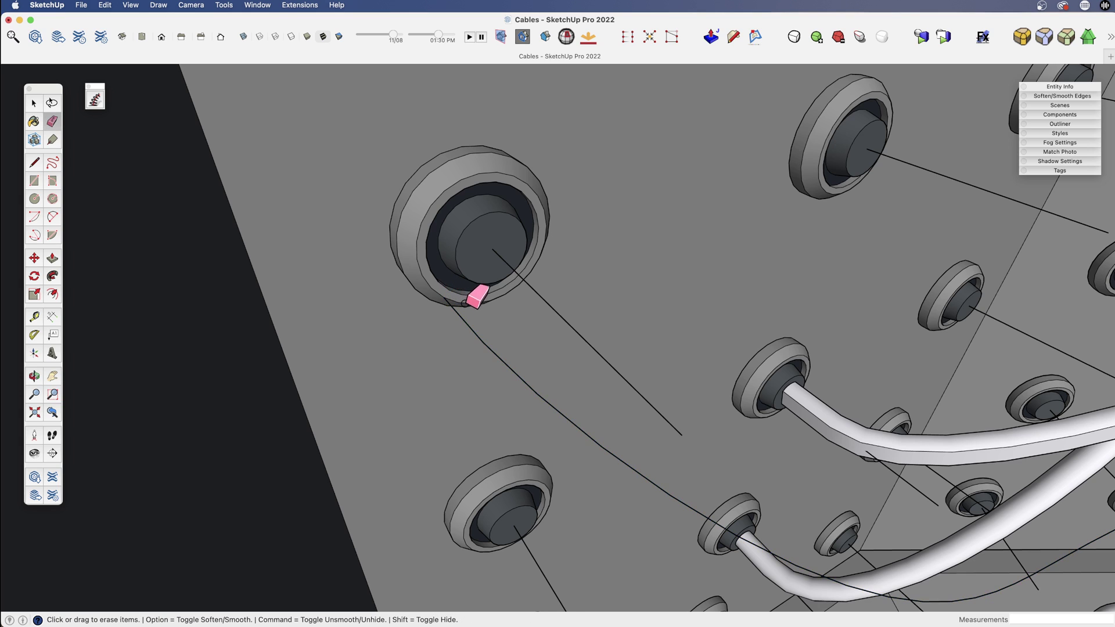
pyautogui.press('space')
pyautogui.scroll(-3, 467, 325)
pyautogui.scroll(5, 685, 313)
pyautogui.keyDown('shift'); pyautogui.moveTo(684, 318); pyautogui.dragTo(543, 294, button='middle'); pyautogui.keyUp('shift')
pyautogui.scroll(-5, 681, 314)
# Try generating a pipe along the path from the extensions menu, then undo it.
pyautogui.click(300, 4)
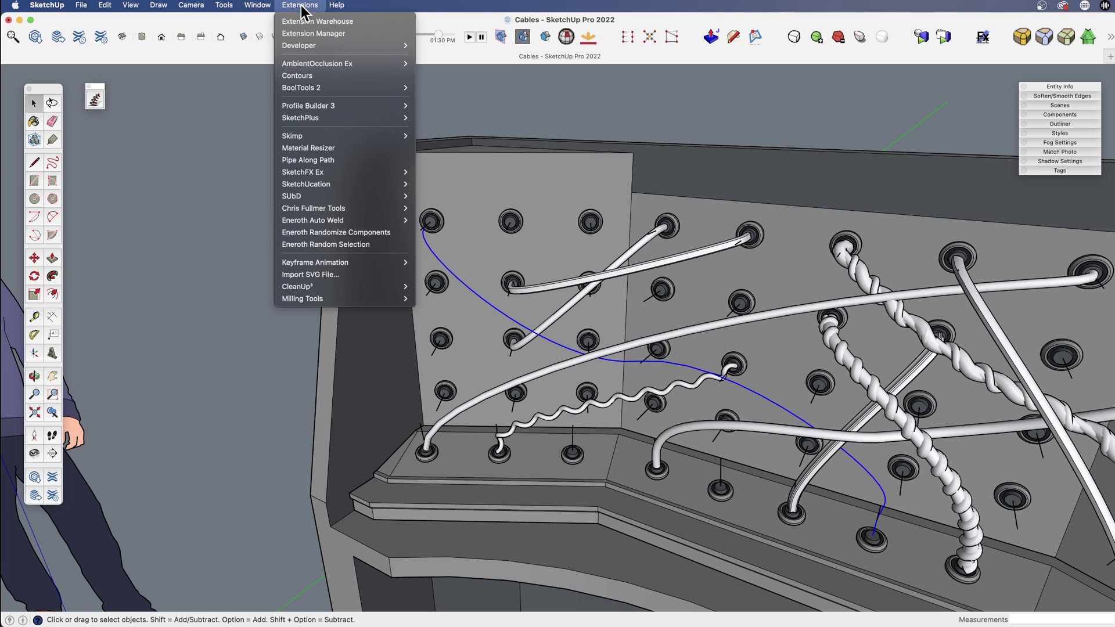
pyautogui.click(340, 159)
pyautogui.click(743, 305)
pyautogui.moveTo(740, 304); pyautogui.dragTo(590, 368, button='middle')
pyautogui.press('super+z')
pyautogui.press('space')
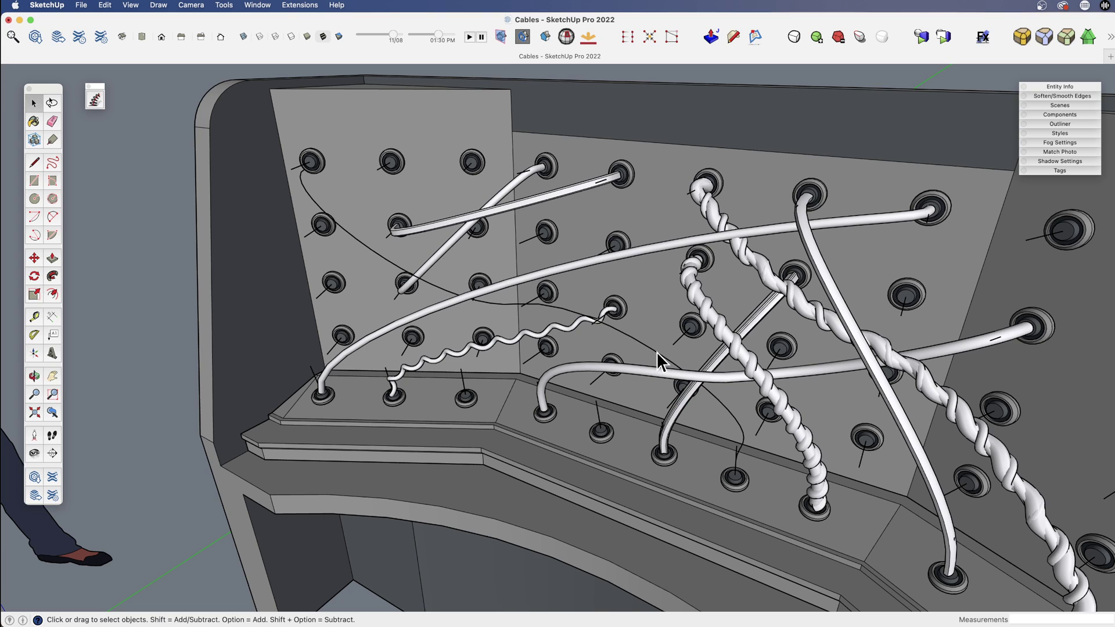
# Run Helix along curve on the path with Create tube set to No and 9 laps.
pyautogui.click(656, 352)
pyautogui.click(96, 102)
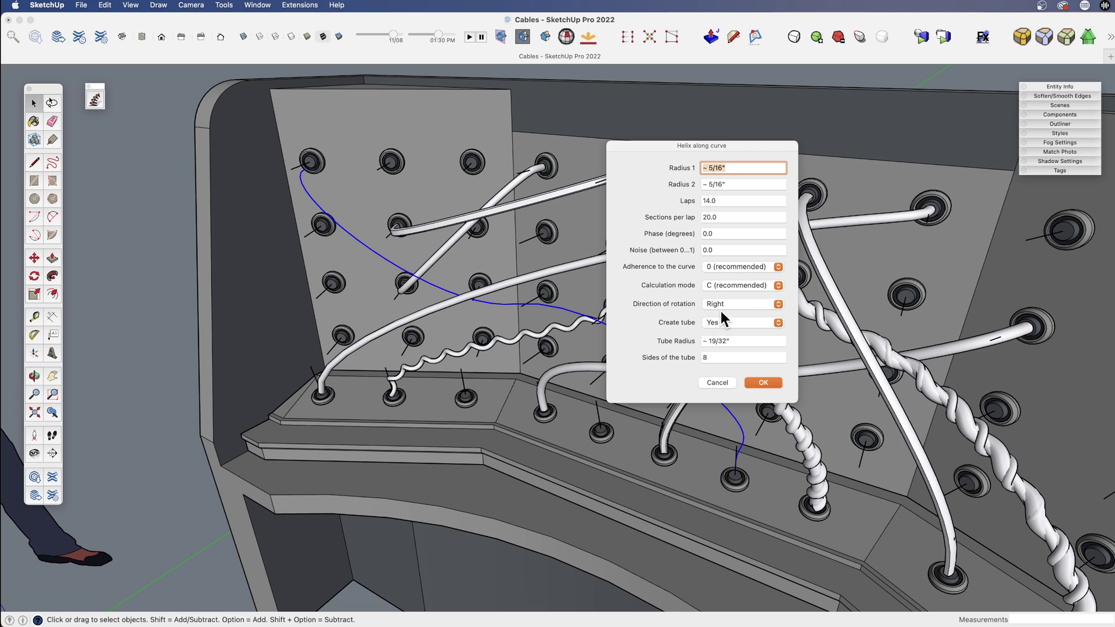
pyautogui.click(777, 323)
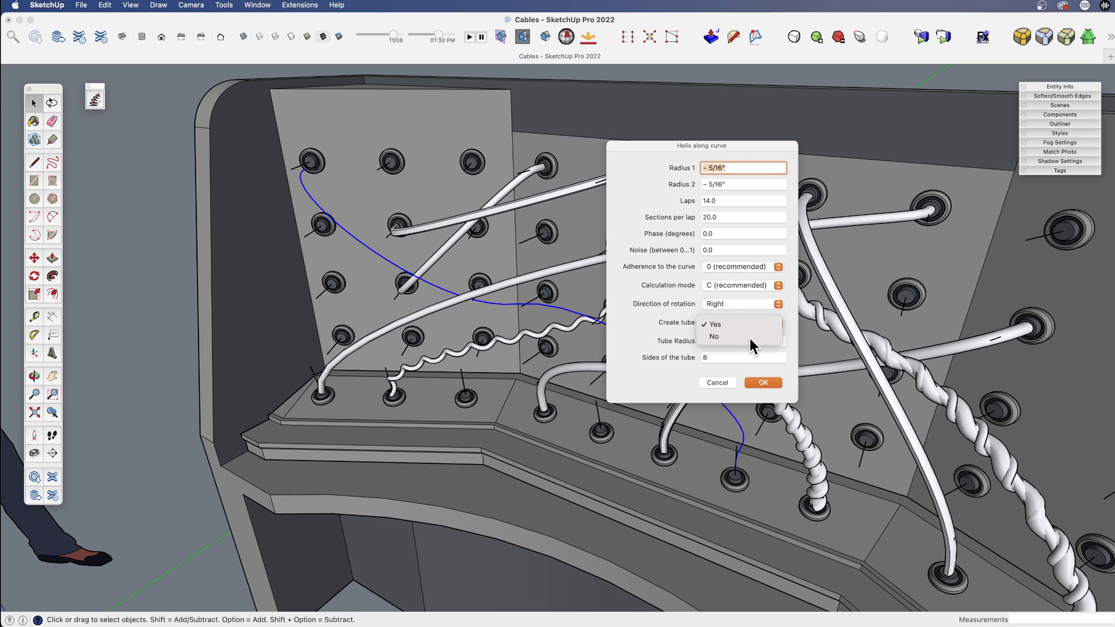
pyautogui.click(750, 337)
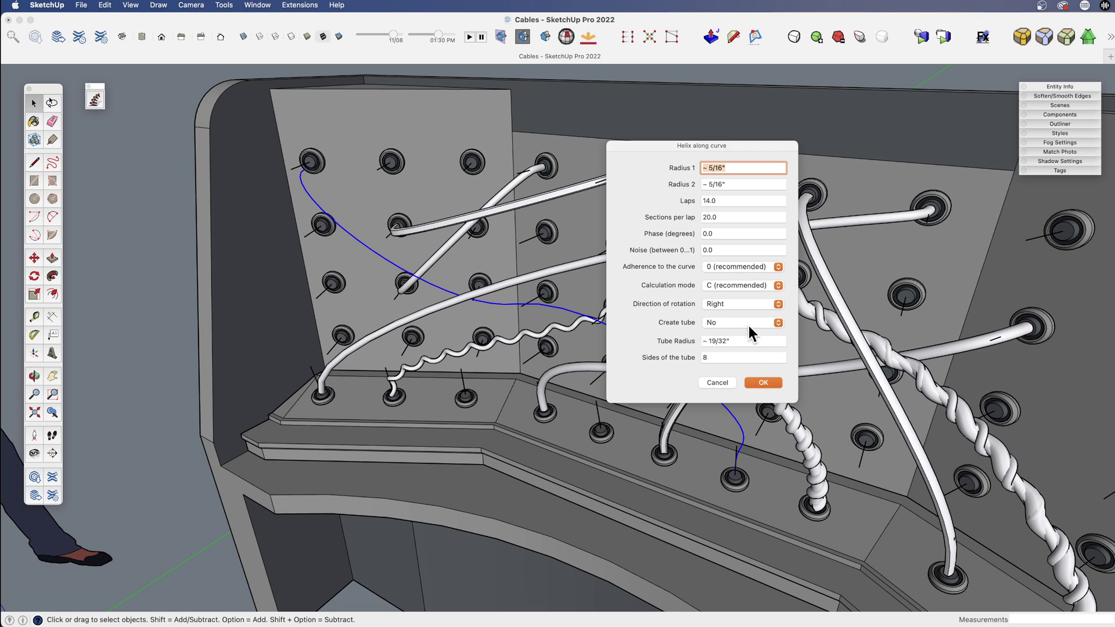
pyautogui.click(721, 200)
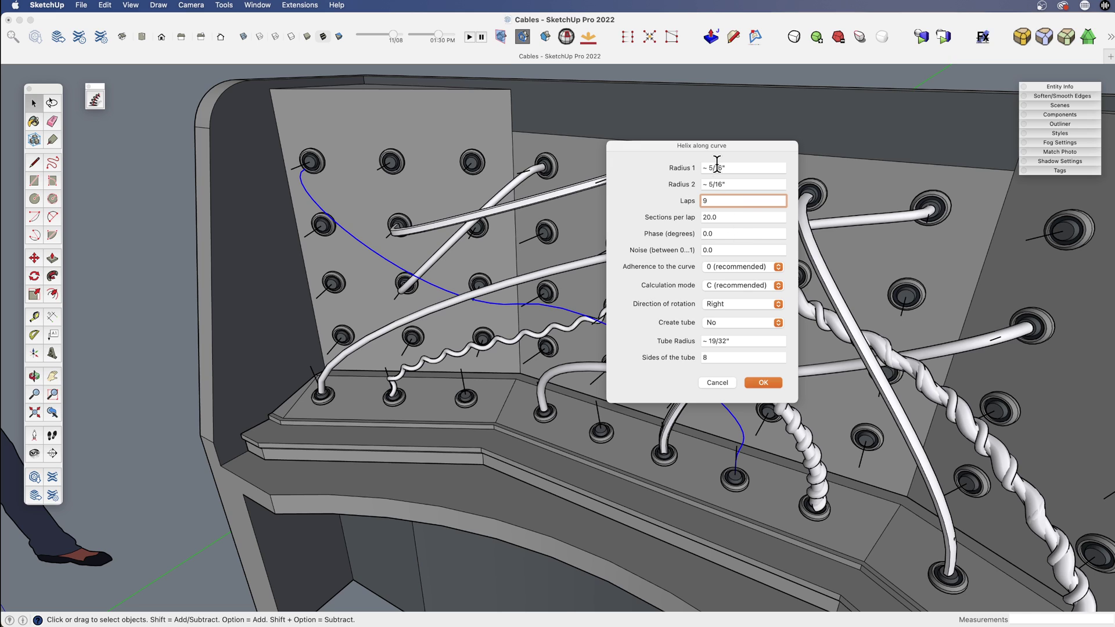
pyautogui.click(763, 382)
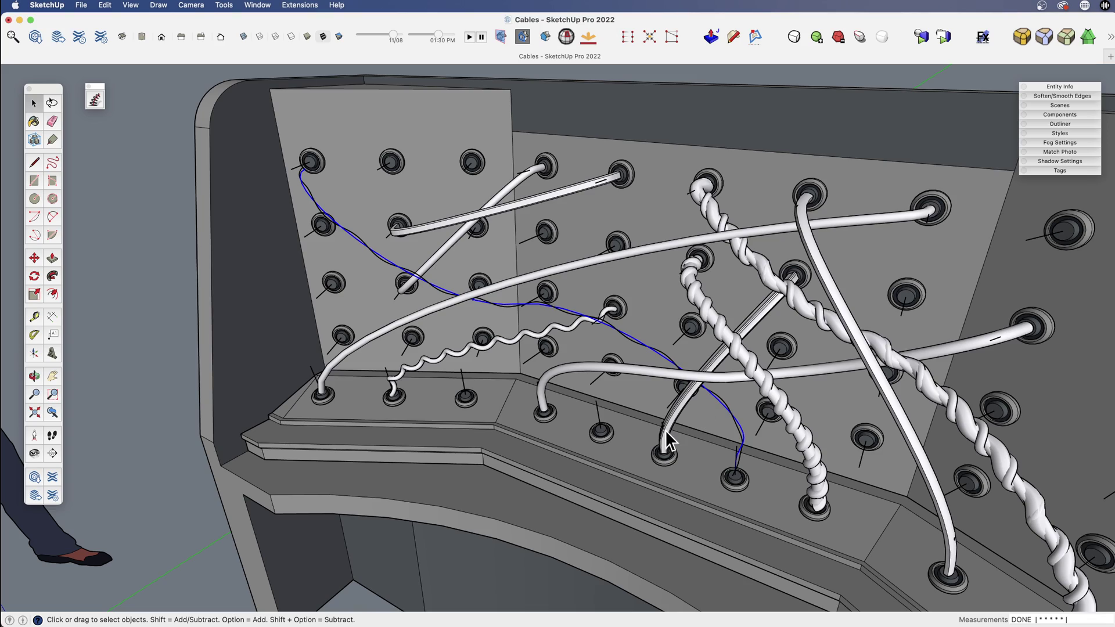
# Review the new helix wire, undo the last change and clear the selection.
pyautogui.scroll(5, 743, 438)
pyautogui.keyDown('shift'); pyautogui.moveTo(743, 438); pyautogui.dragTo(724, 418, button='middle'); pyautogui.keyUp('shift')
pyautogui.scroll(-5, 724, 418)
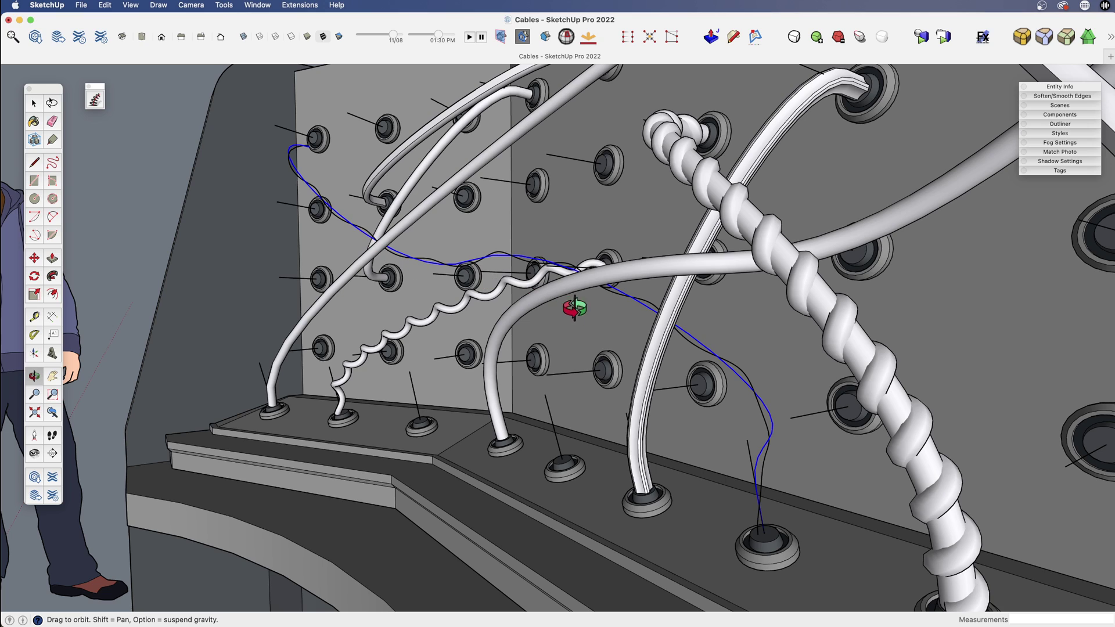
pyautogui.press('space')
pyautogui.press('e')
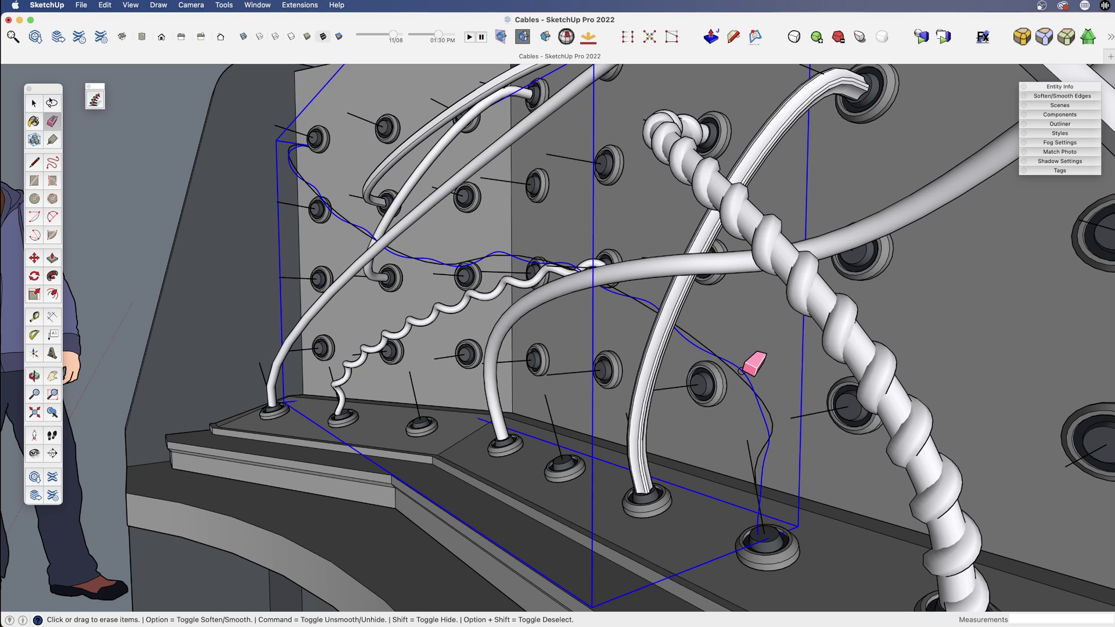
pyautogui.press('space')
pyautogui.press('super+z')
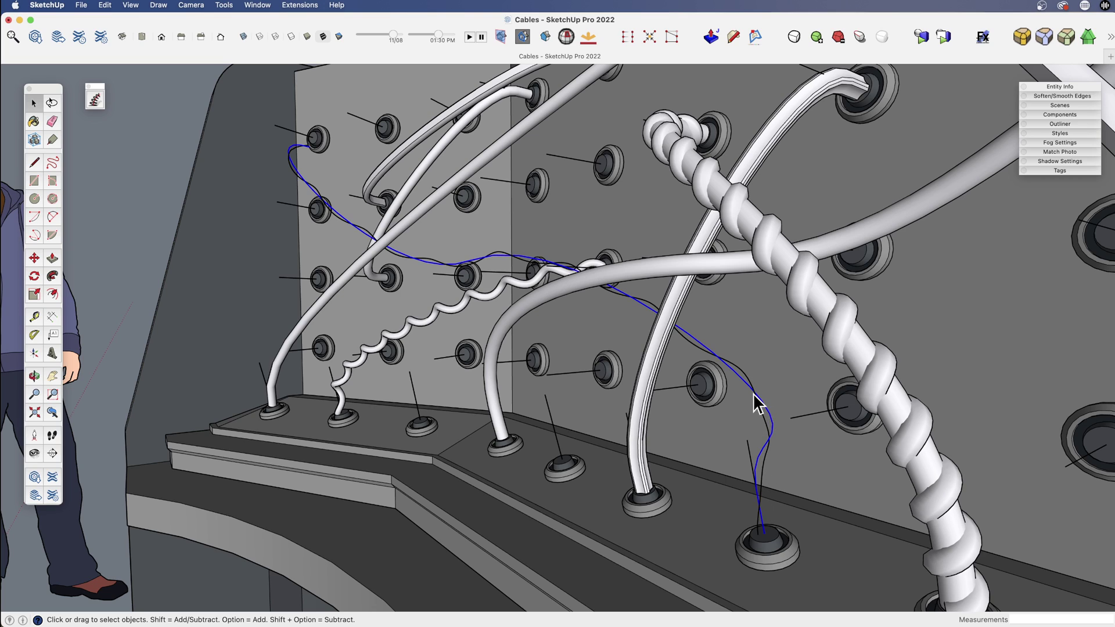
pyautogui.click(752, 394)
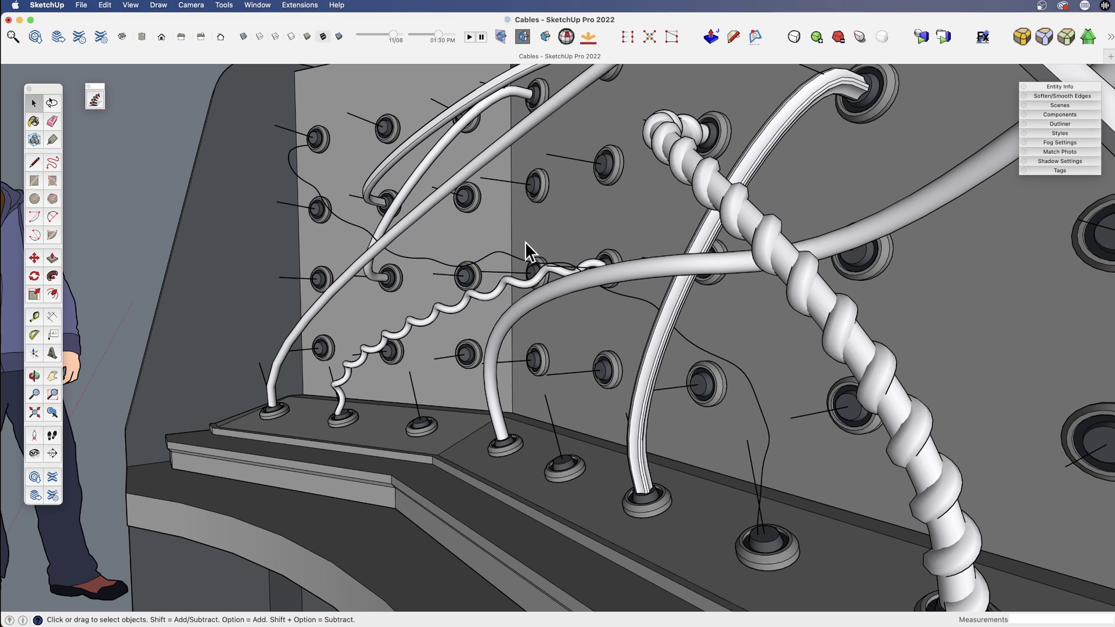
# Select the thin helix wire and attempt Helix along curve, dismissing the select-a-curve warning.
pyautogui.scroll(-3, 598, 374)
pyautogui.moveTo(609, 390); pyautogui.dragTo(664, 430, button='middle')
pyautogui.press('space')
pyautogui.click(449, 268)
pyautogui.click(95, 99)
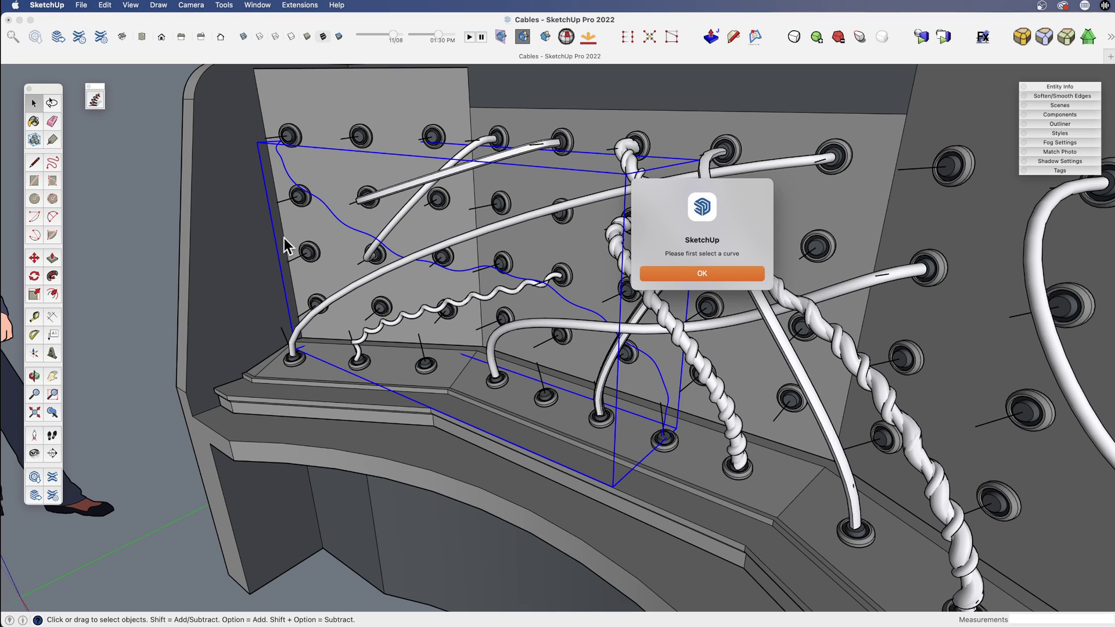
pyautogui.click(714, 272)
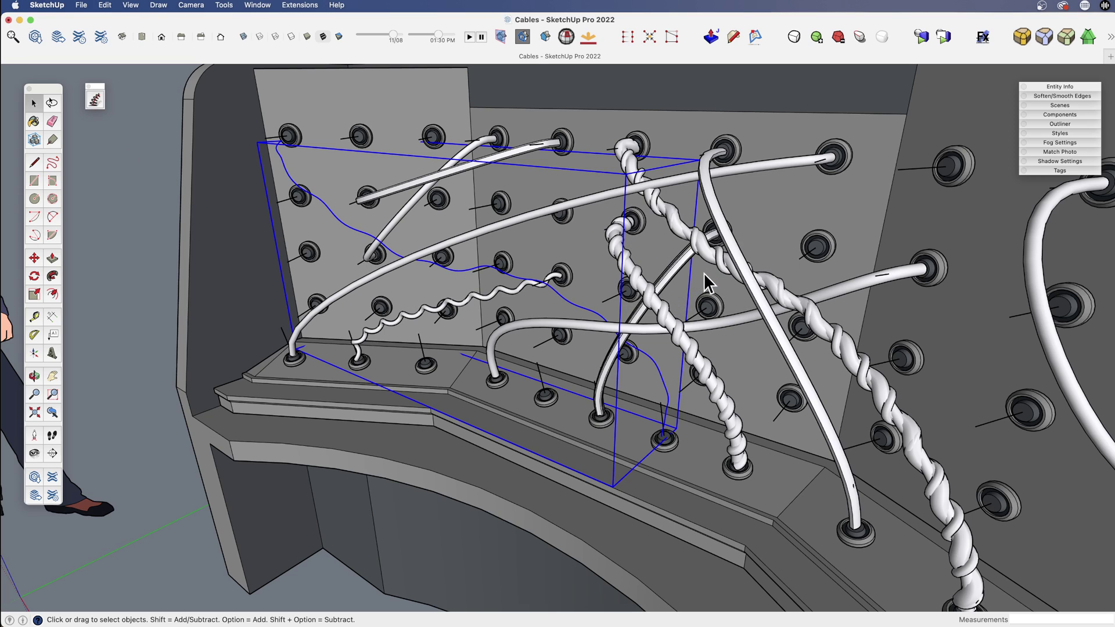
# Inside the wire group, run Helix along curve with Create tube Yes and 18 laps.
pyautogui.doubleClick(656, 364)
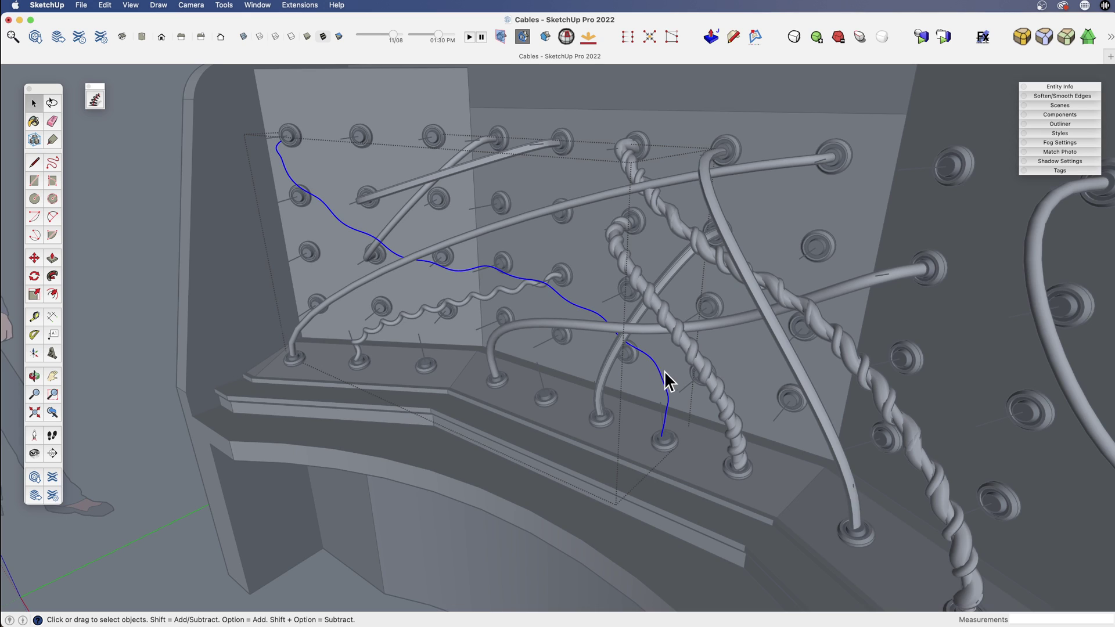
pyautogui.click(95, 99)
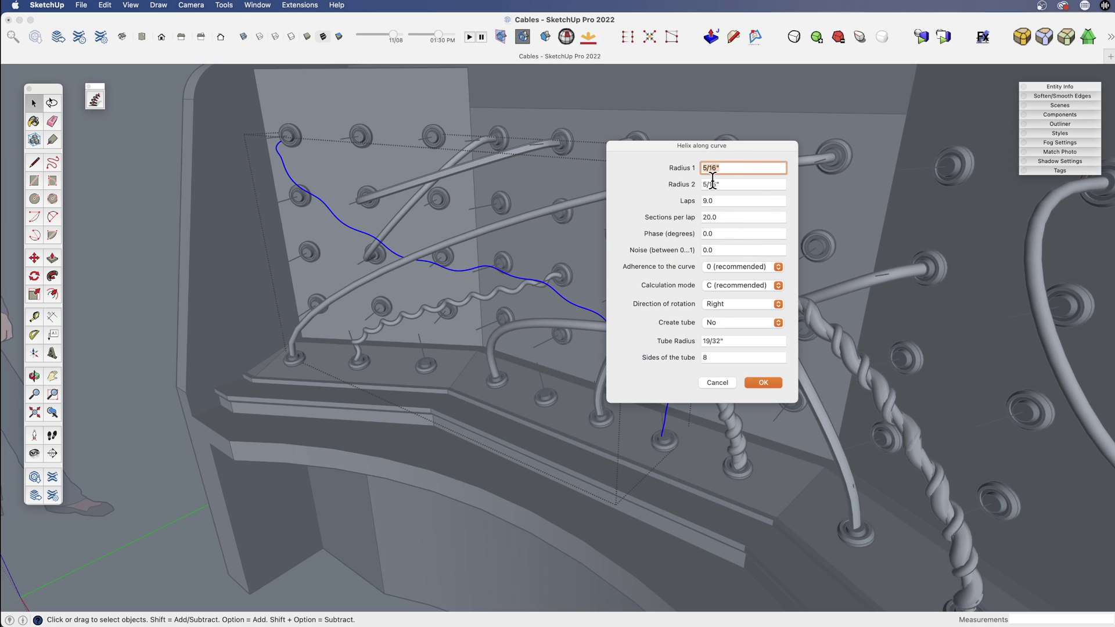
pyautogui.click(779, 323)
pyautogui.click(744, 313)
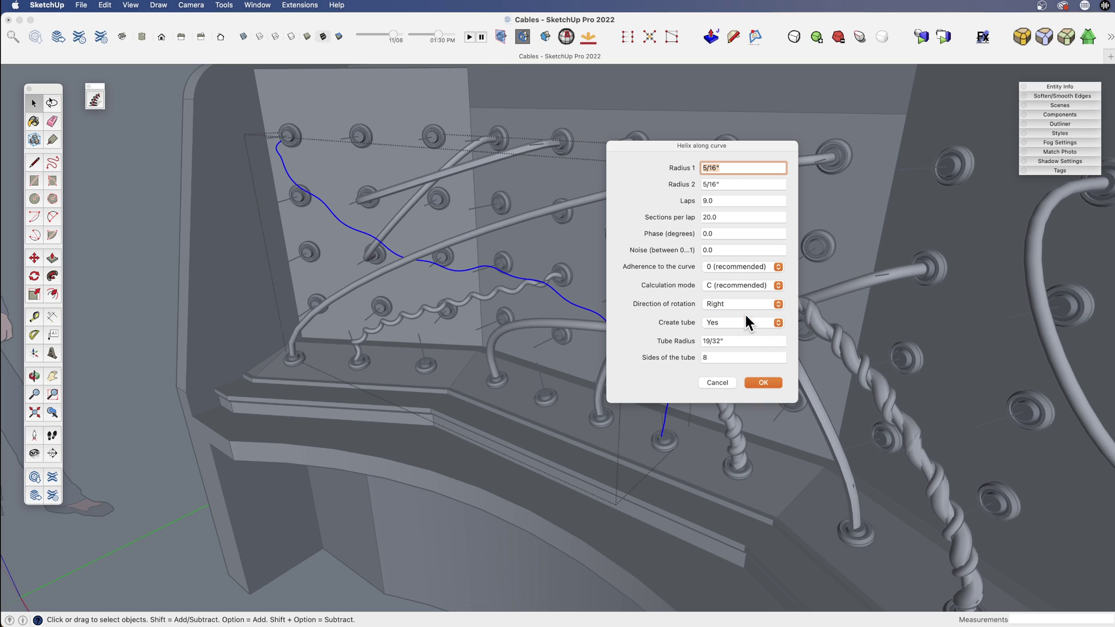
pyautogui.click(720, 200)
pyautogui.write('18')
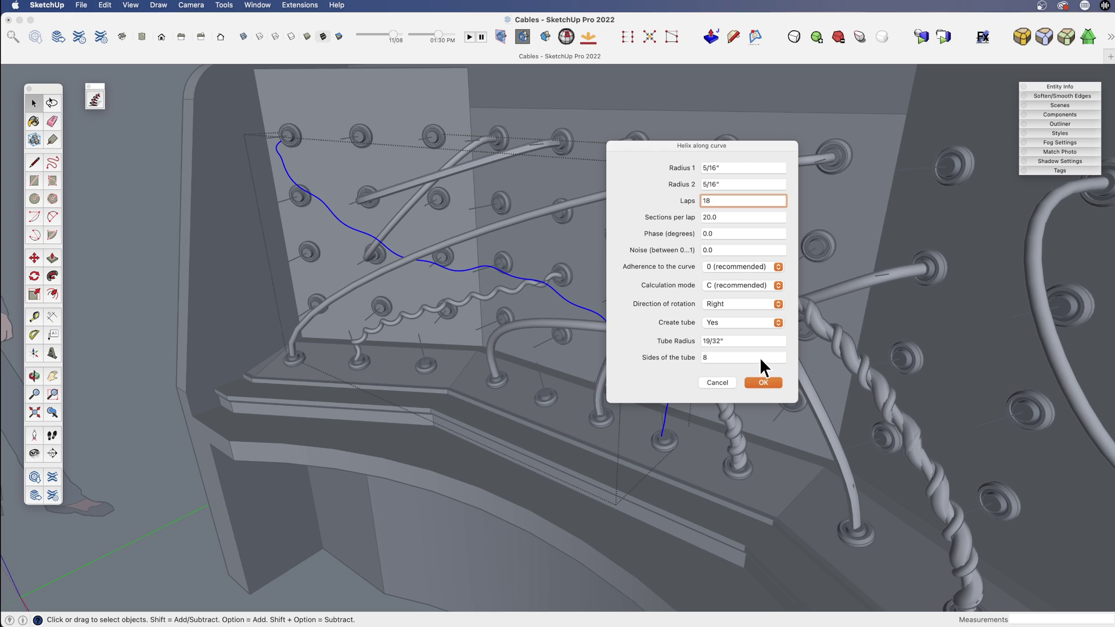
pyautogui.click(764, 382)
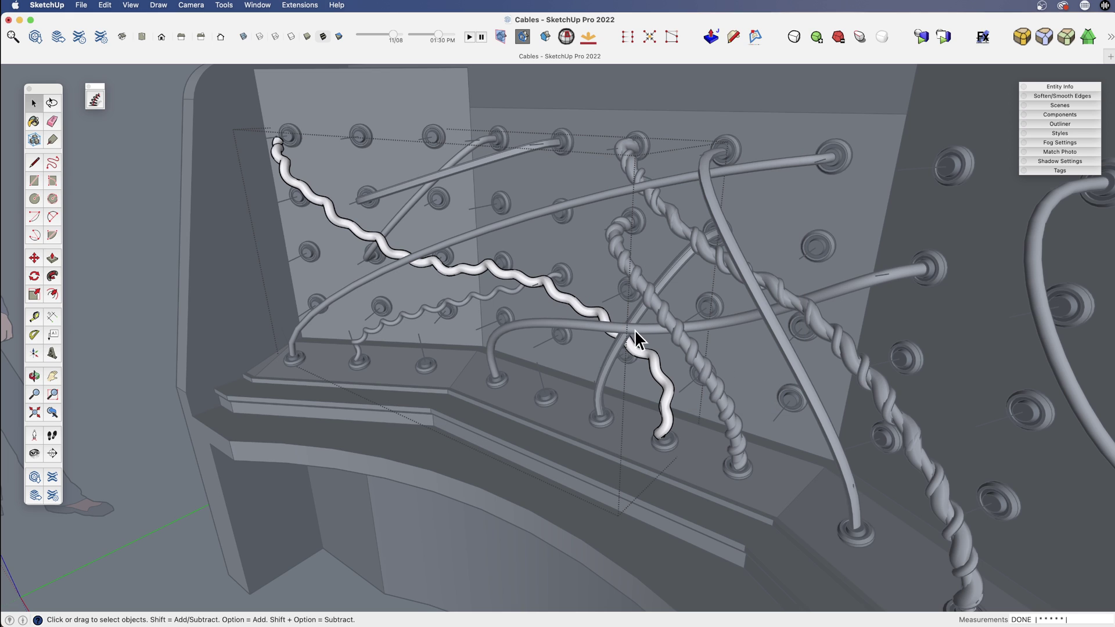
pyautogui.moveTo(281, 164); pyautogui.dragTo(519, 570, button='middle')
pyautogui.scroll(-3, 559, 419)
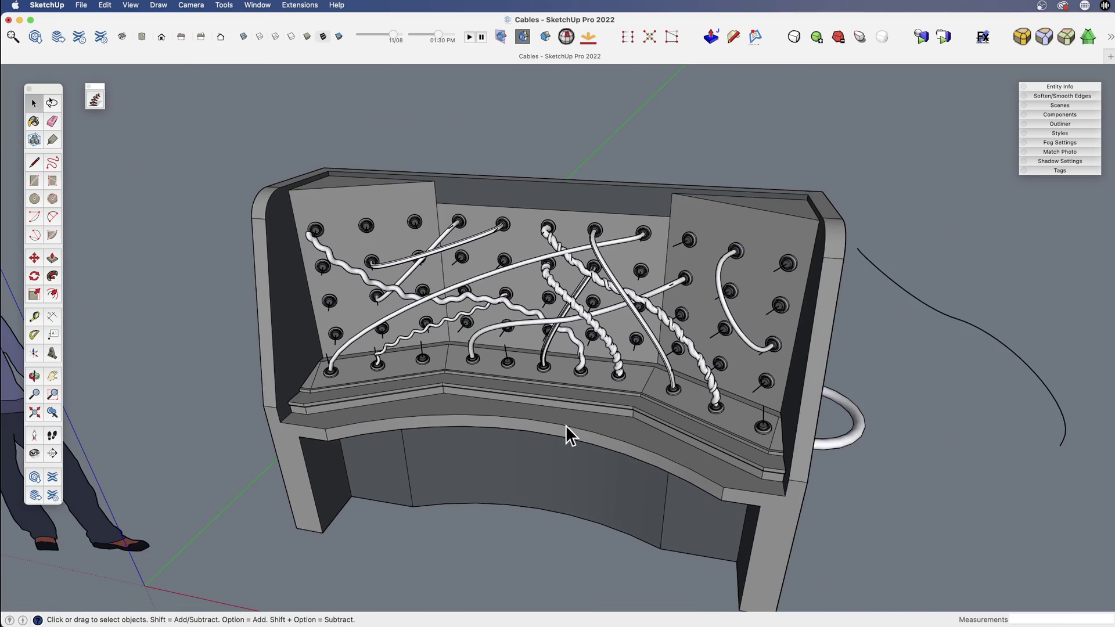
pyautogui.moveTo(559, 419); pyautogui.dragTo(586, 337, button='middle')
pyautogui.press('space')
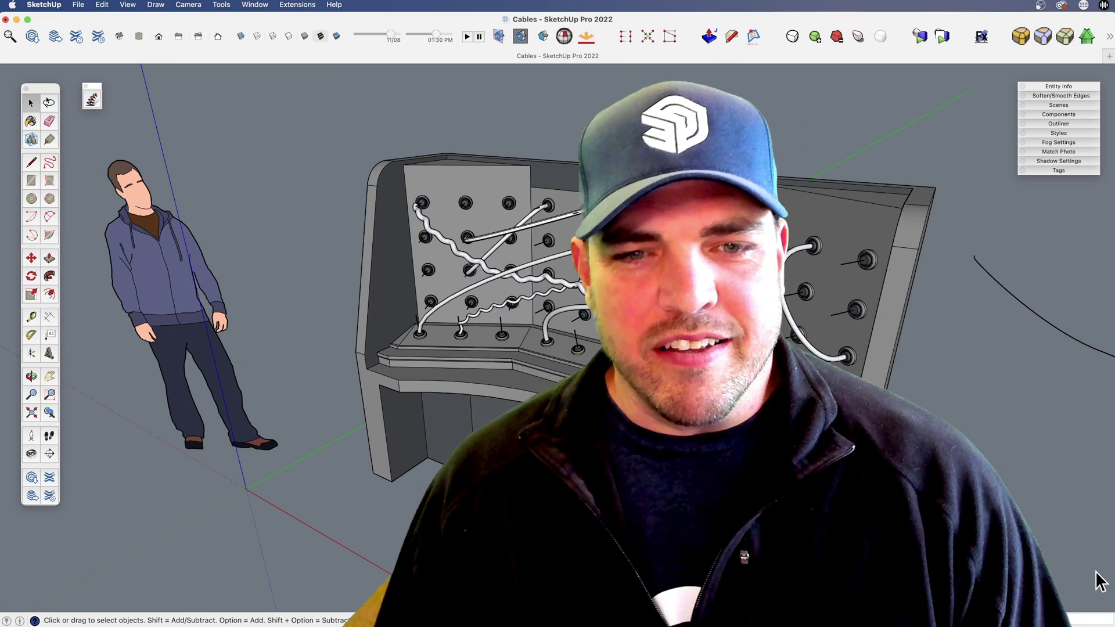
pyautogui.click(441, 357)
pyautogui.keyDown('shift'); pyautogui.moveTo(648, 422); pyautogui.dragTo(450, 423, button='middle'); pyautogui.keyUp('shift')
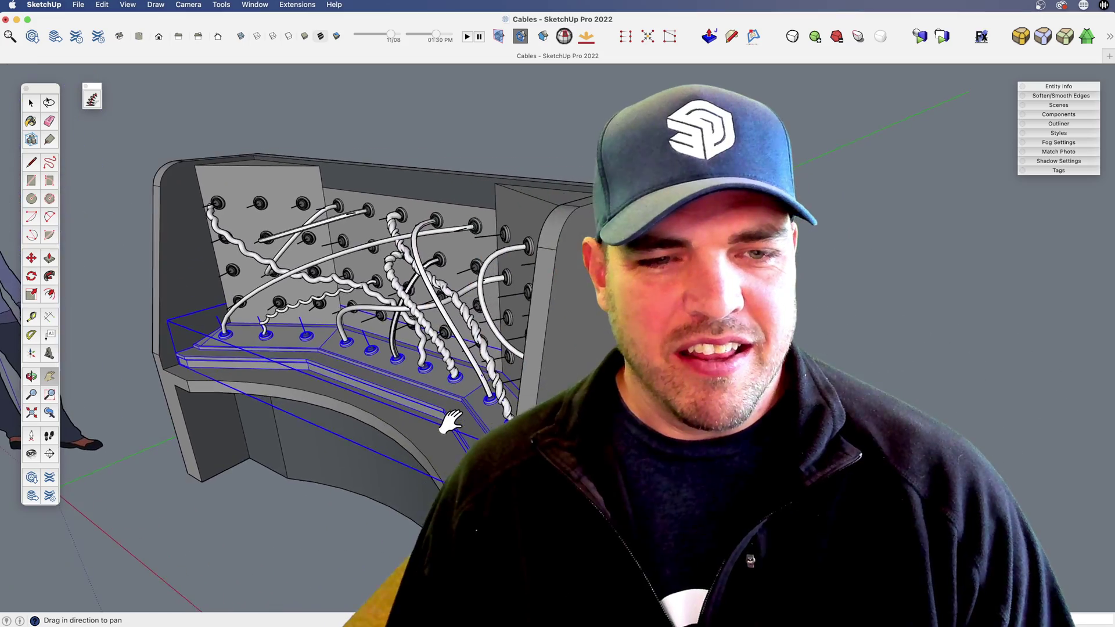
pyautogui.scroll(-2, 451, 423)
pyautogui.scroll(8, 452, 422)
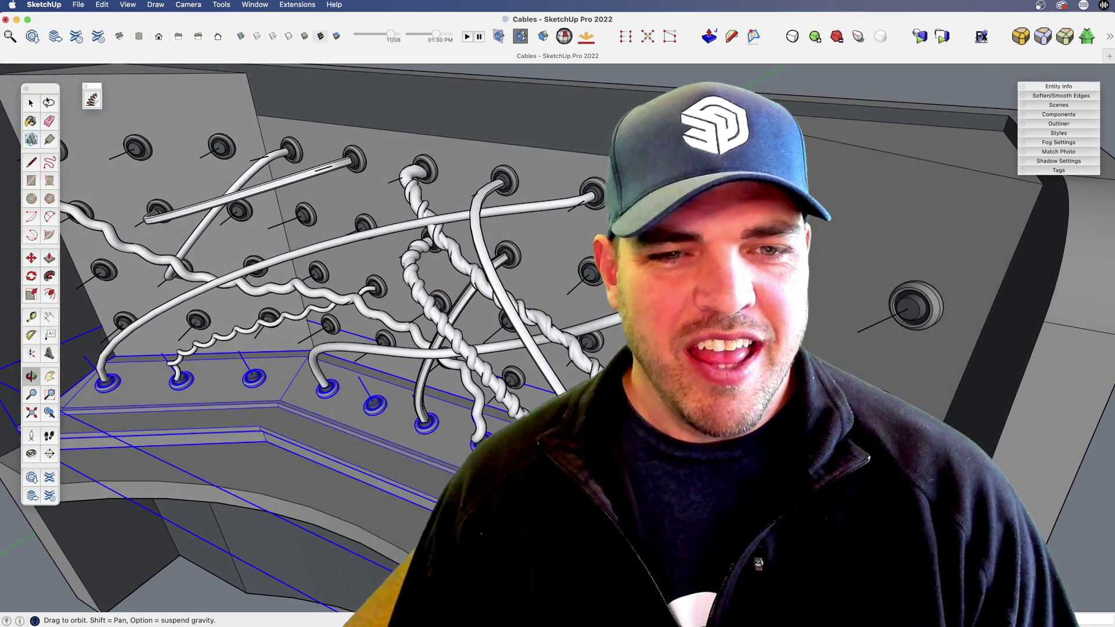
pyautogui.scroll(-5, 452, 423)
pyautogui.press('space')
pyautogui.click(562, 98)
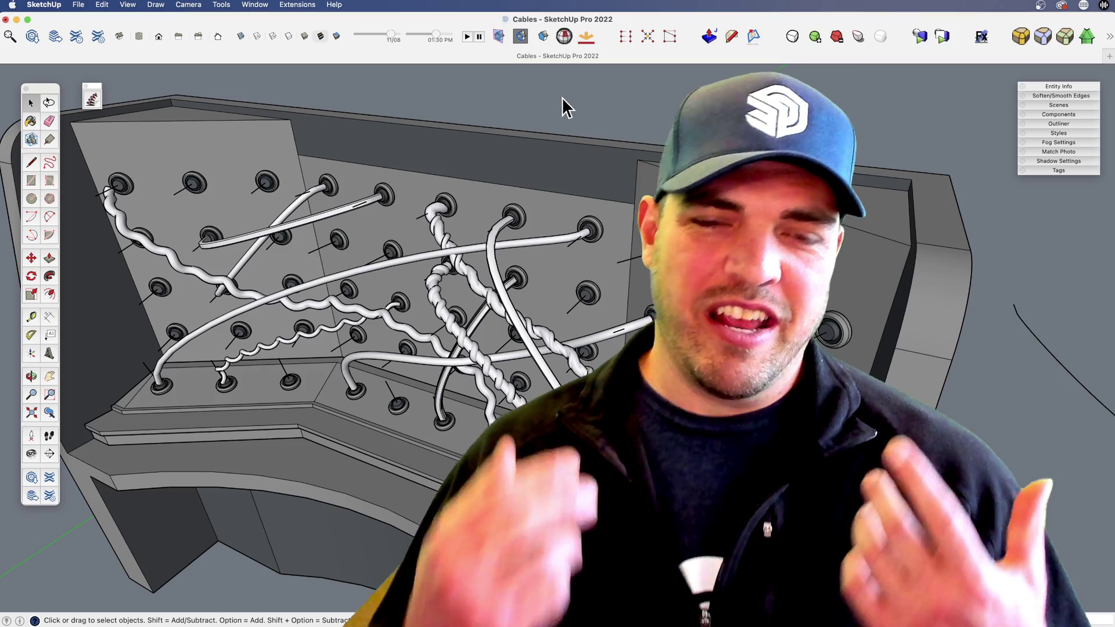